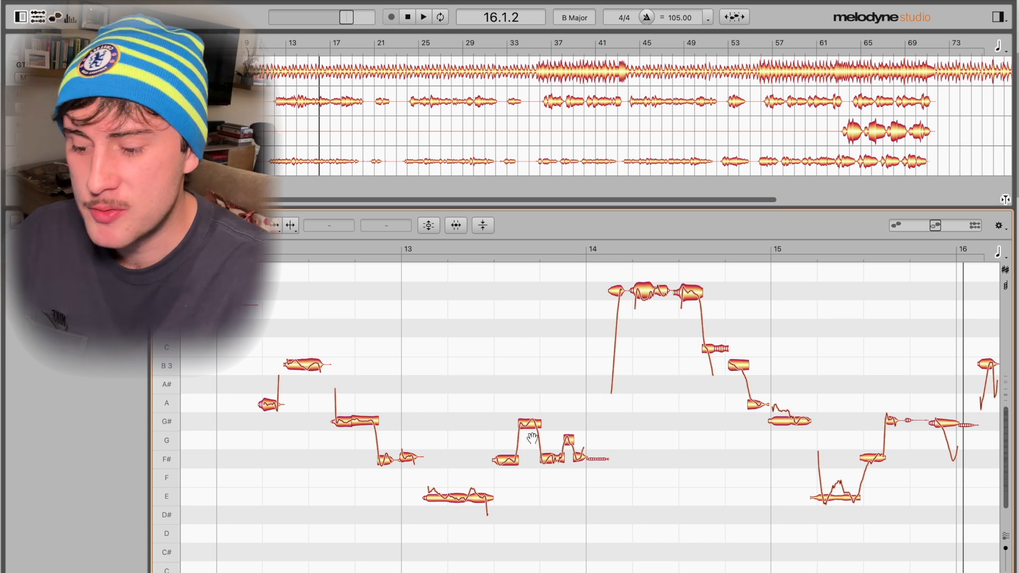
Play back the uncorrected vocal phrase from just after bar 12 up to bar 14
click(567, 448)
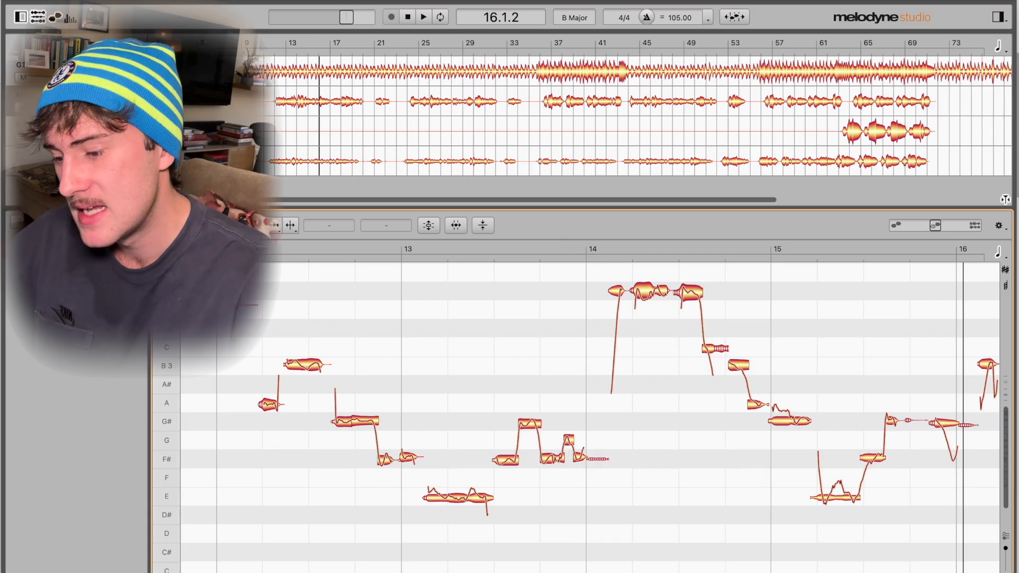
click(252, 251)
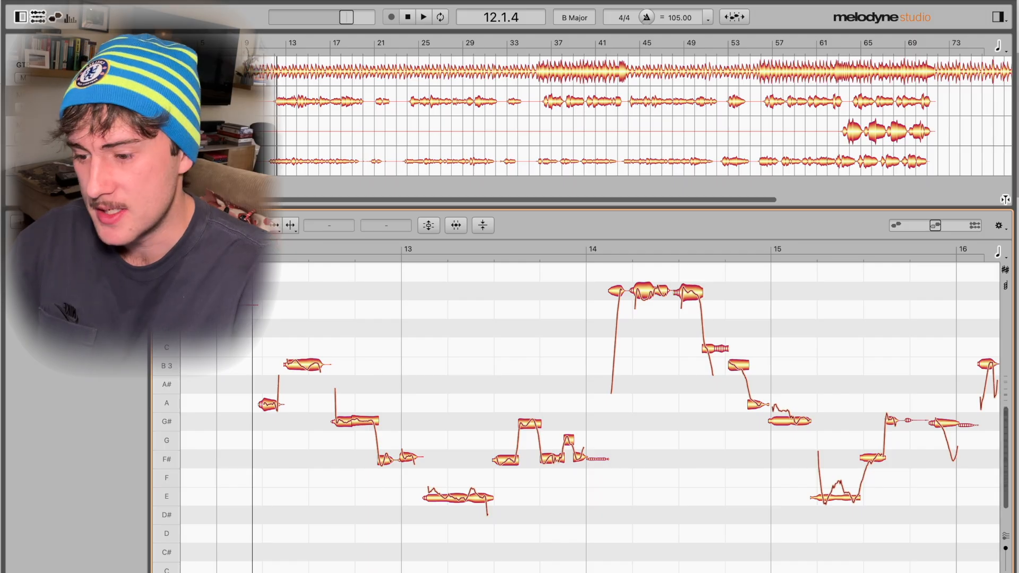
key(space)
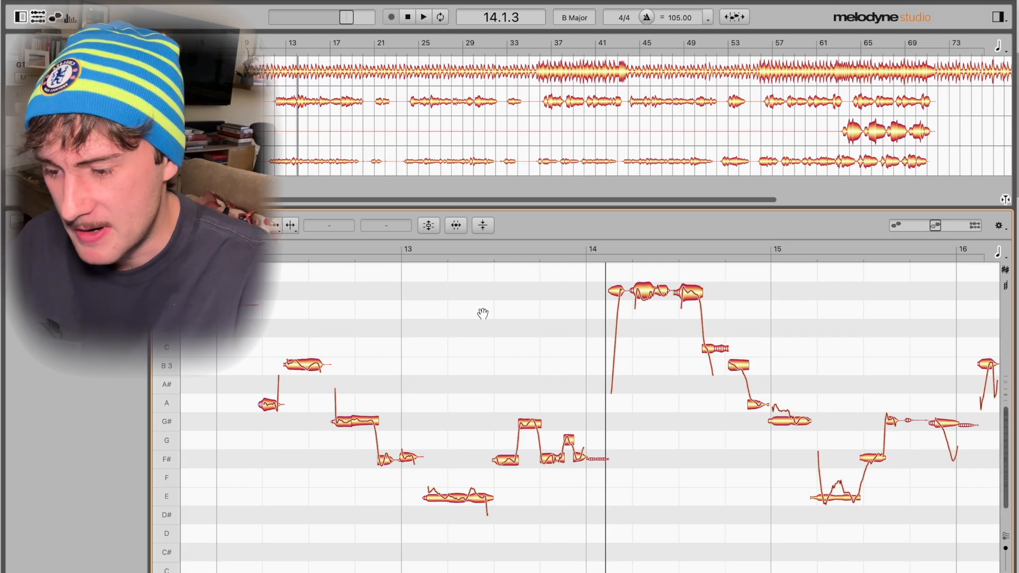
Apply Correct Pitch to all notes with Pitch Center at 75% and Pitch Drift at 50%
key(ctrl+a)
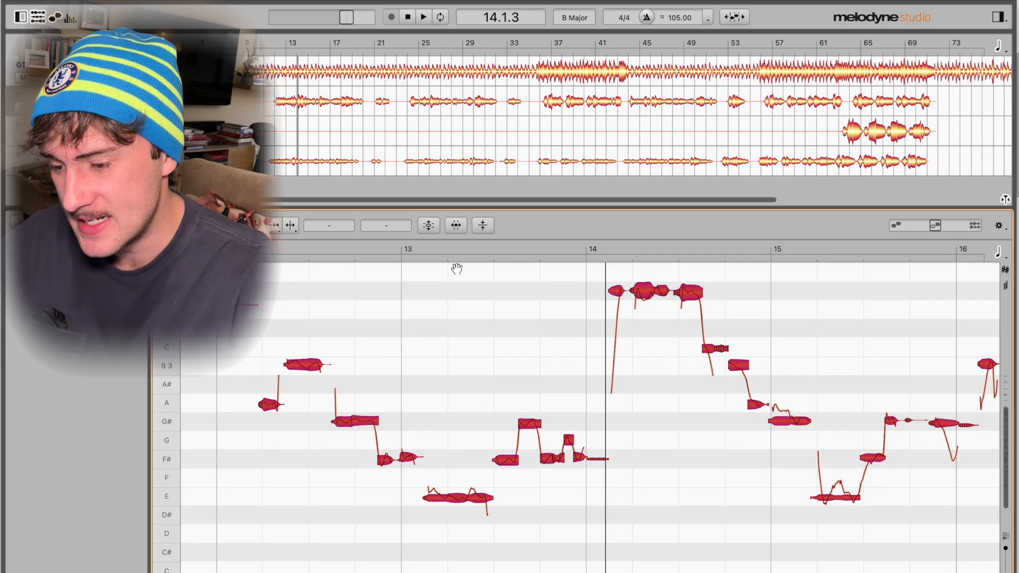
click(427, 225)
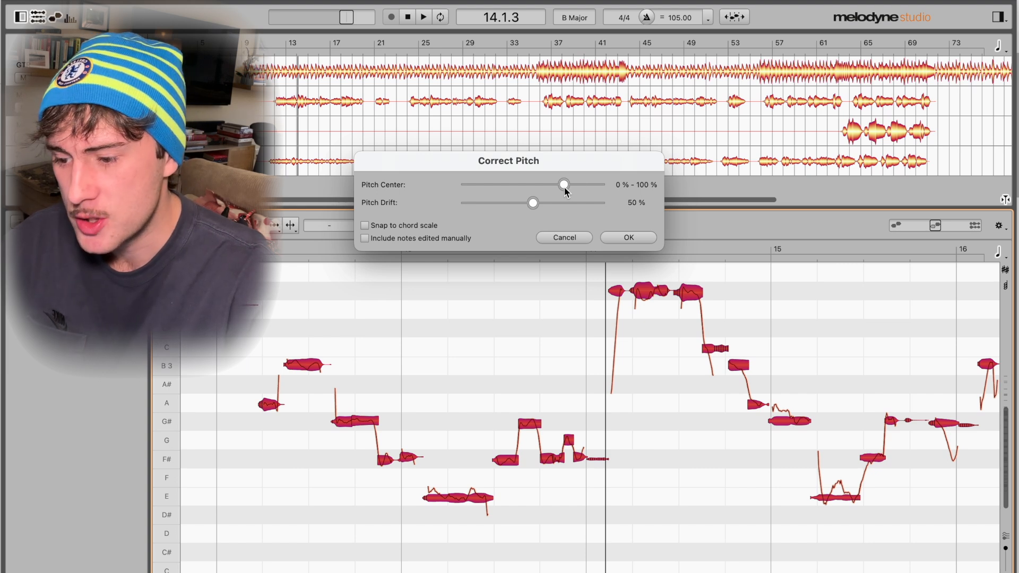
drag(564, 185, 433, 188)
drag(532, 203, 303, 200)
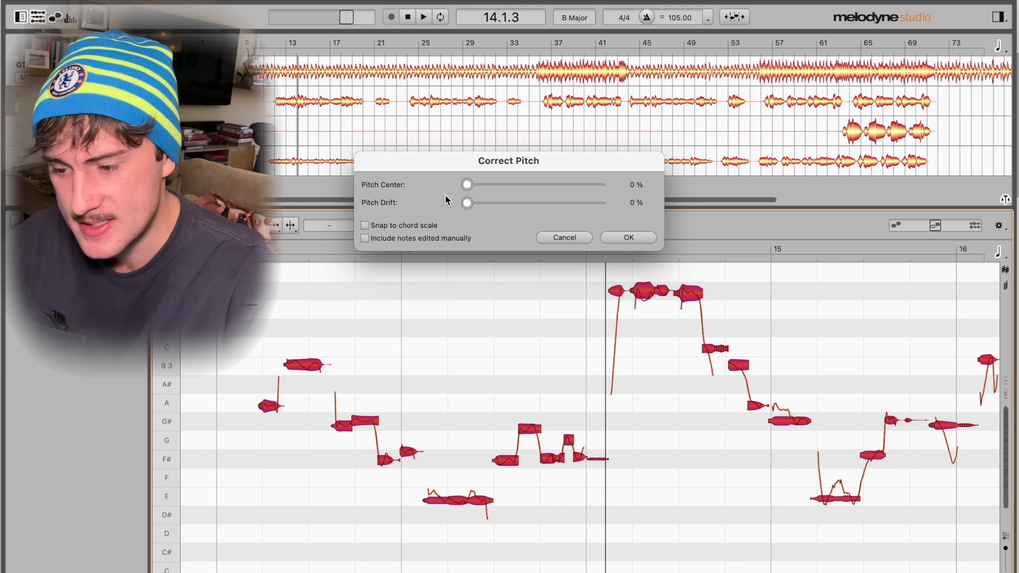
drag(467, 186, 565, 190)
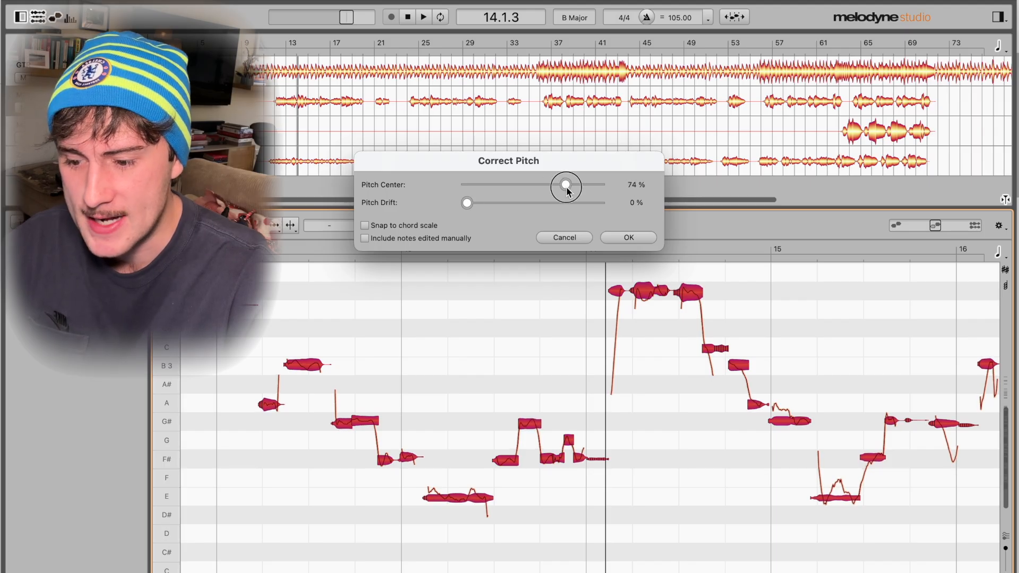
drag(566, 190, 567, 185)
drag(467, 203, 534, 217)
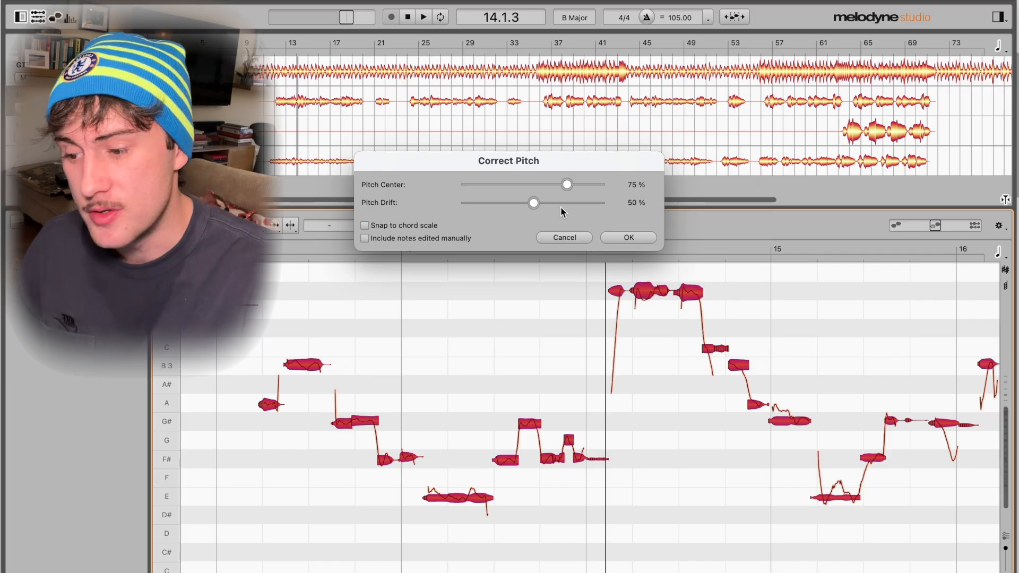
click(625, 238)
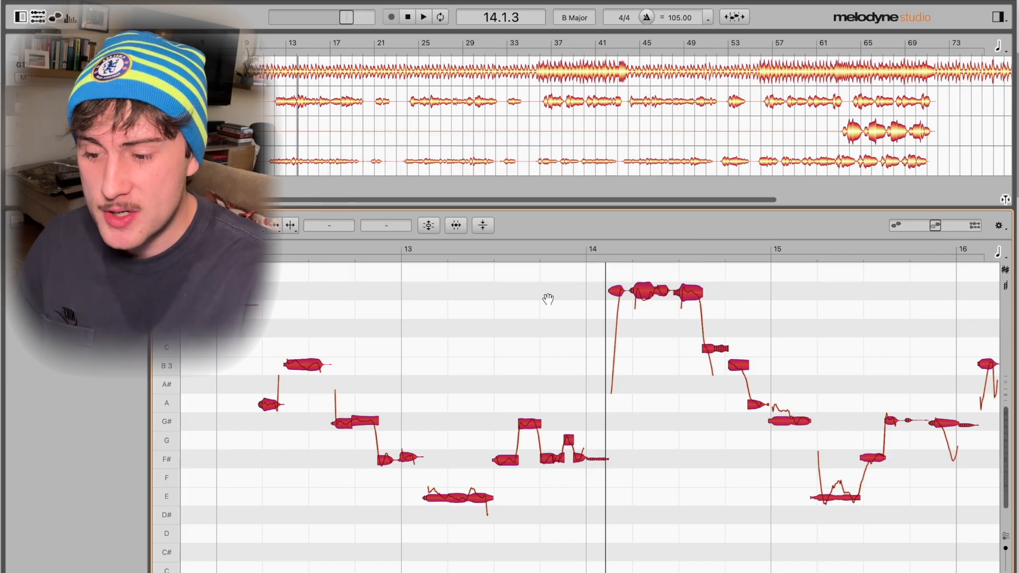
Listen to the corrected phrase between bars 12 and 14, checking the short G note just before bar 14
click(542, 334)
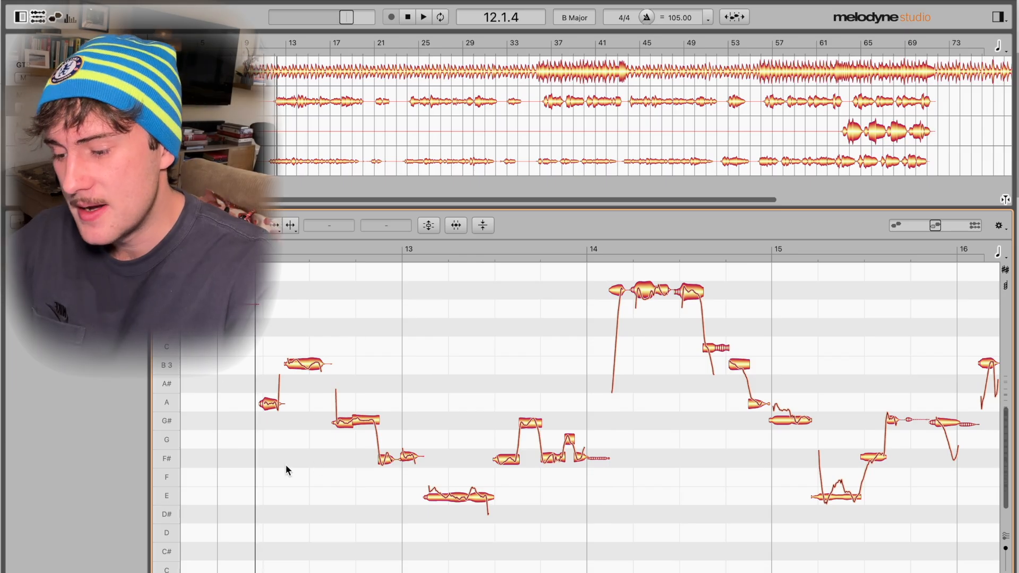
key(space)
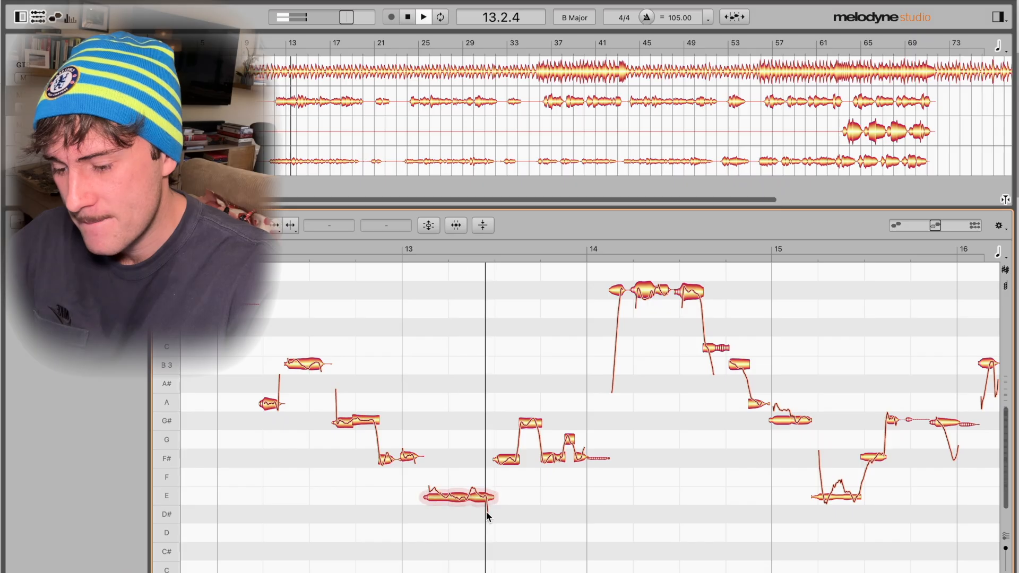
key(space)
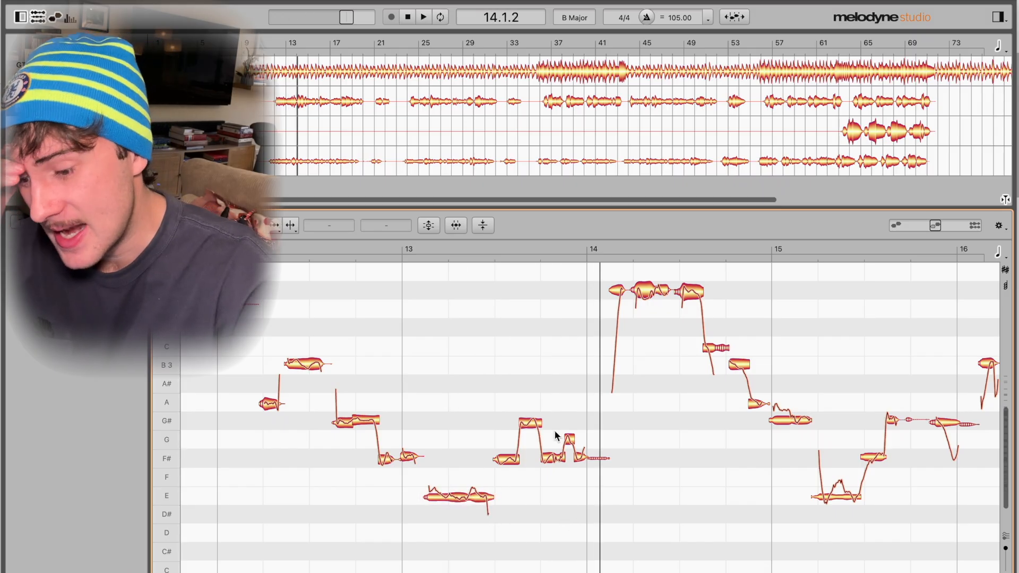
click(568, 441)
key(space)
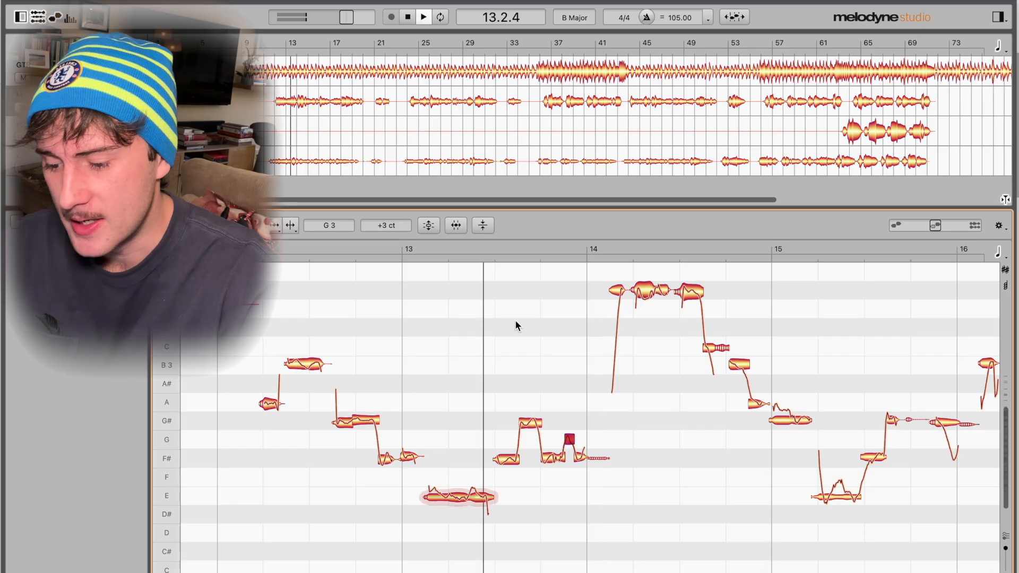
key(space)
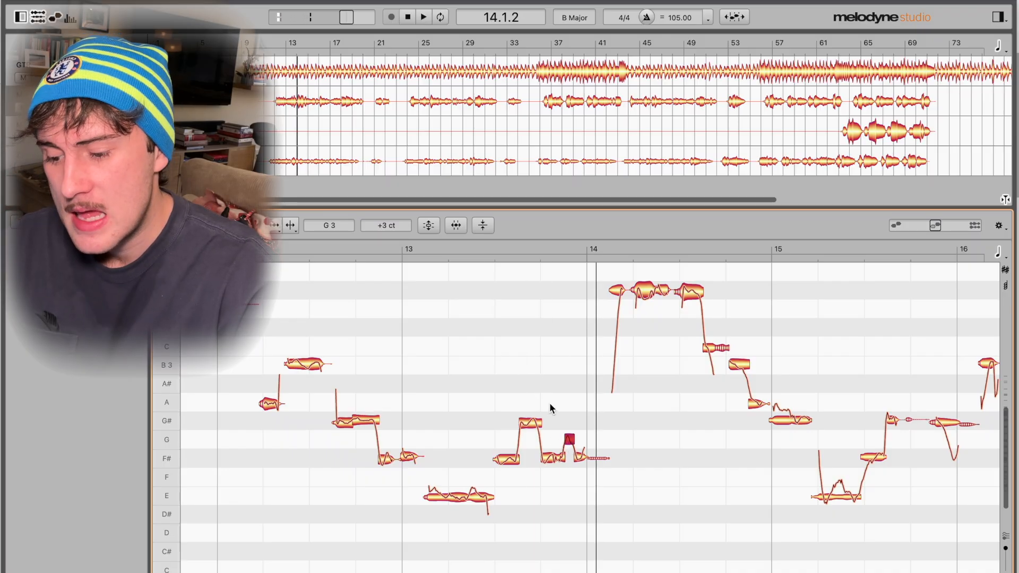
Try raising the short G note before bar 14 to G# 3, audition the phrase, and undo the pitch change
click(530, 422)
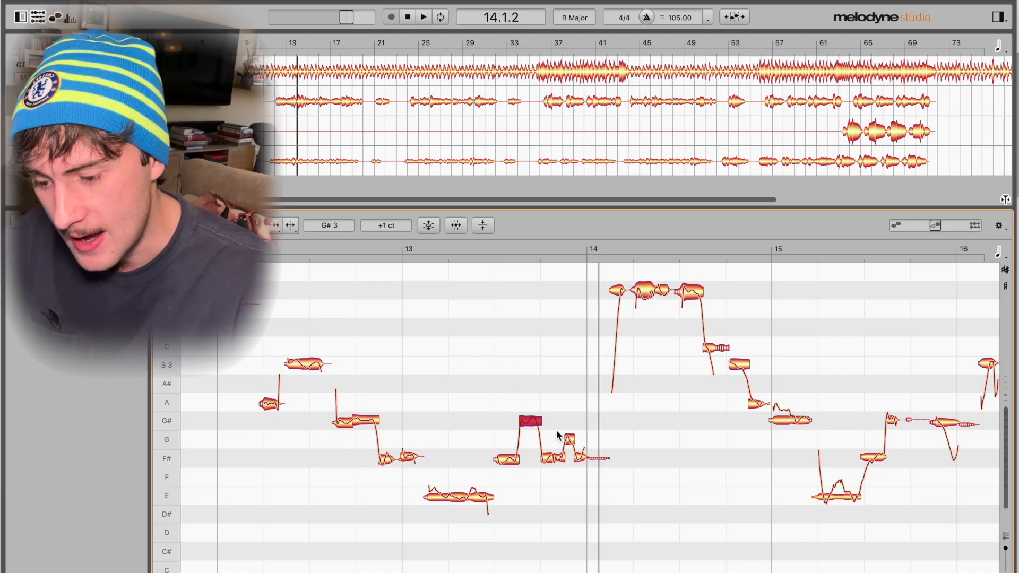
drag(569, 443, 565, 422)
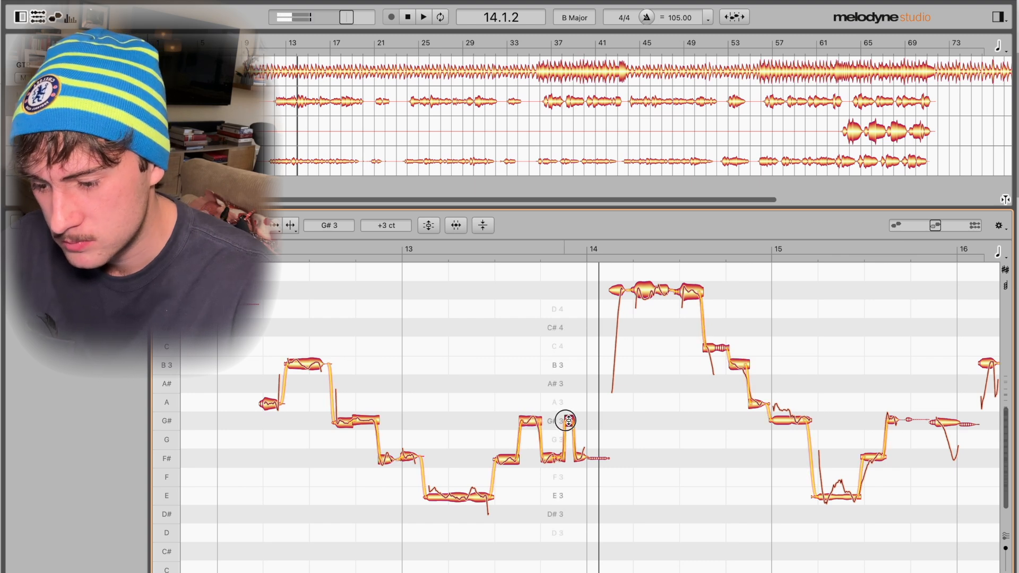
click(460, 246)
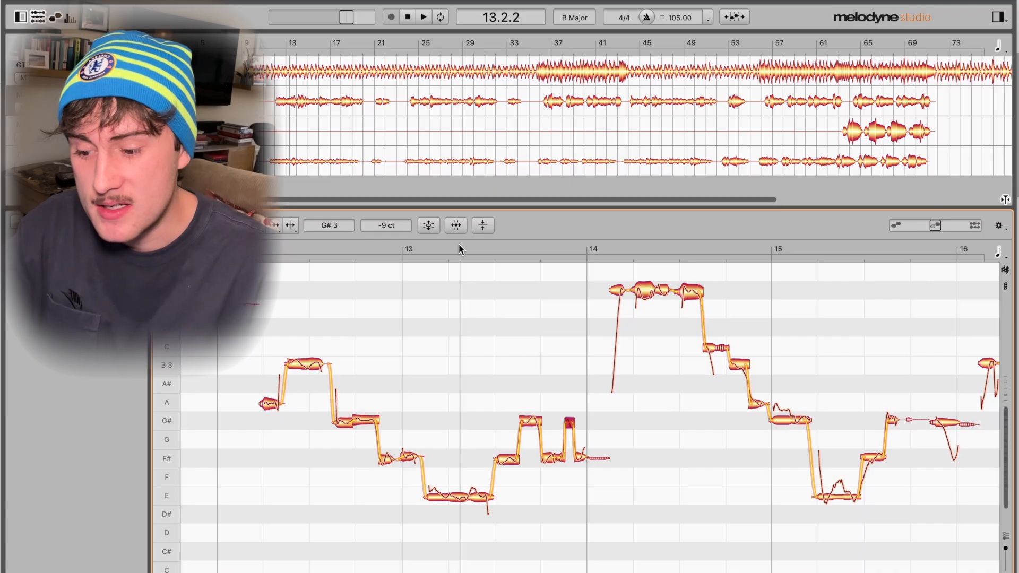
key(space)
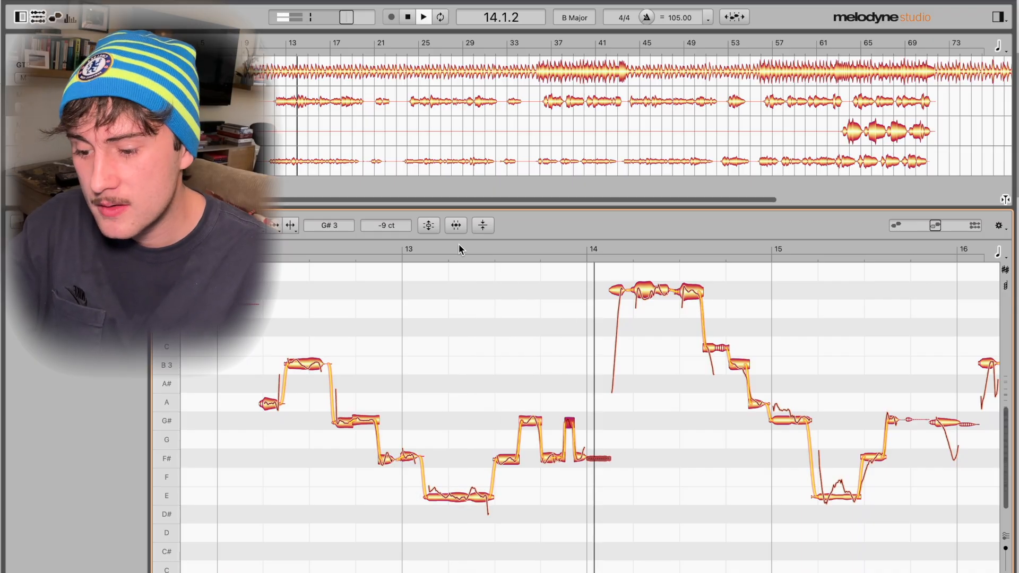
key(space)
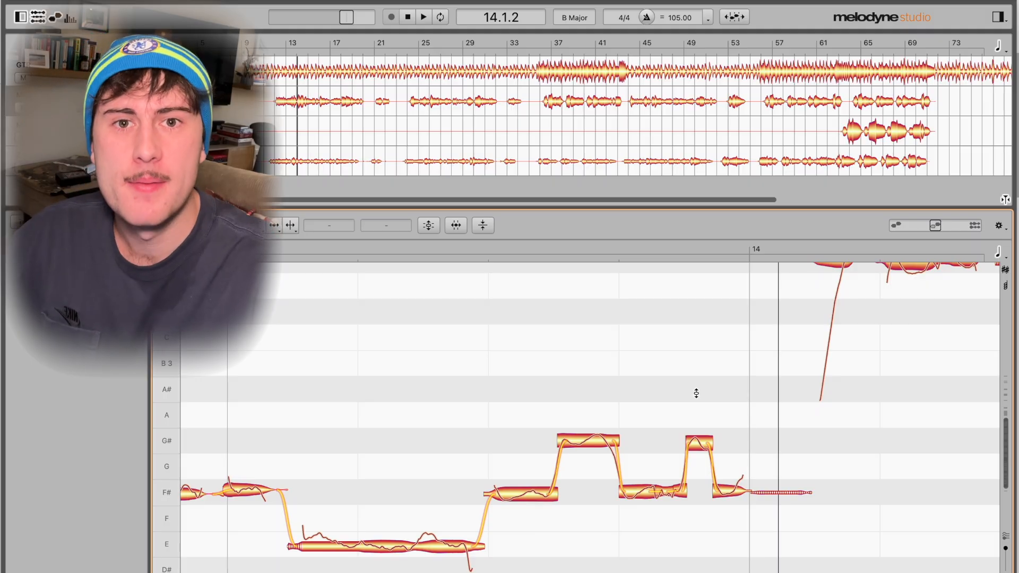
key(super+z)
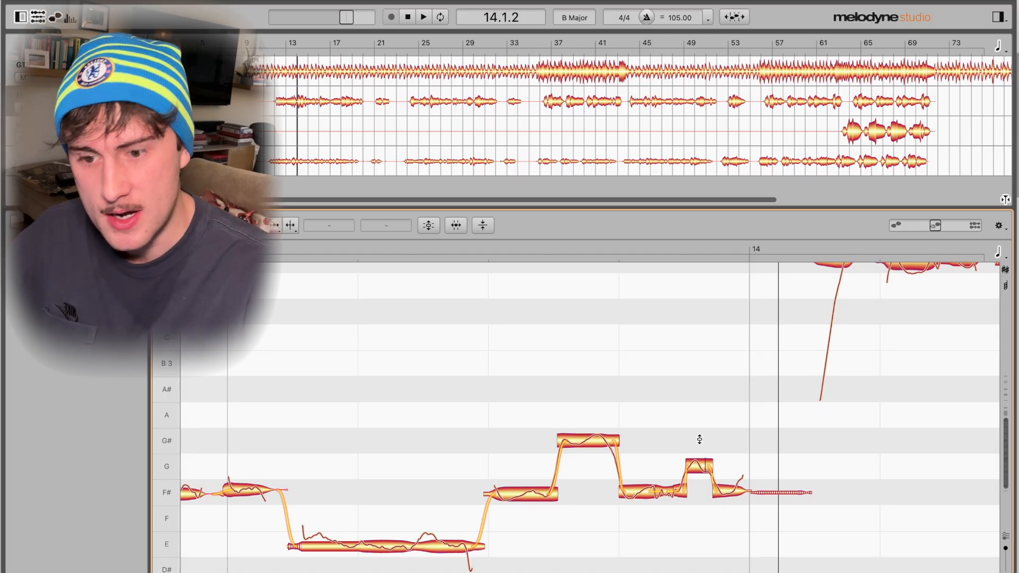
Play the phrase from bar 12 through the long E note in bar 13
scroll(350, 499, down, 1)
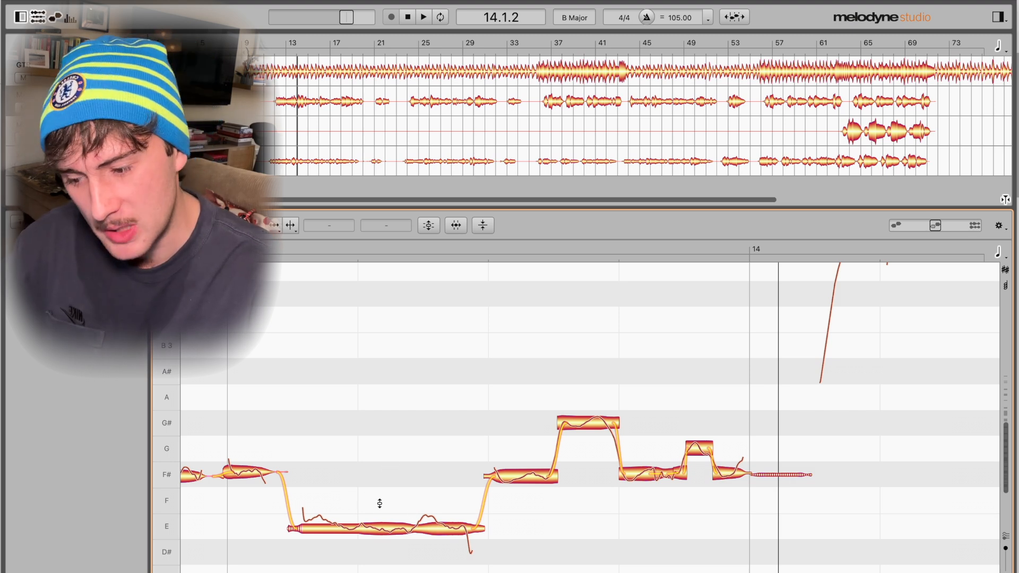
drag(284, 251, 180, 313)
key(space)
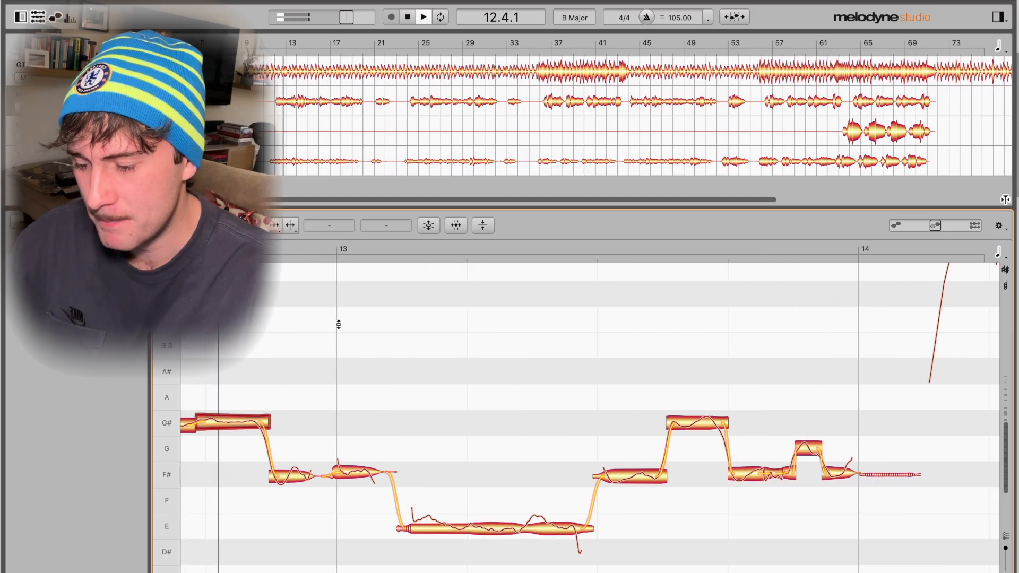
key(space)
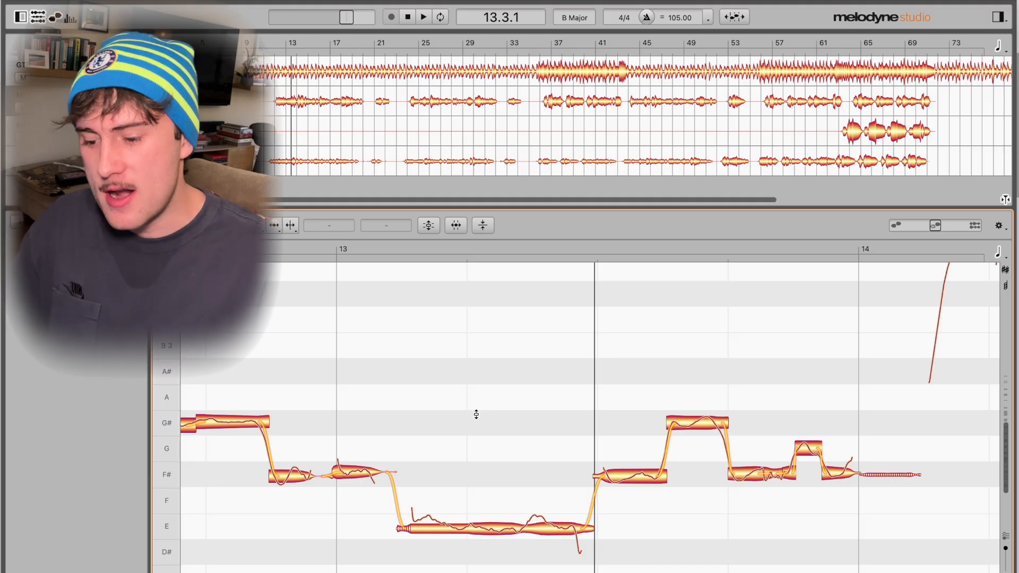
click(464, 525)
drag(461, 525, 467, 531)
key(super+z)
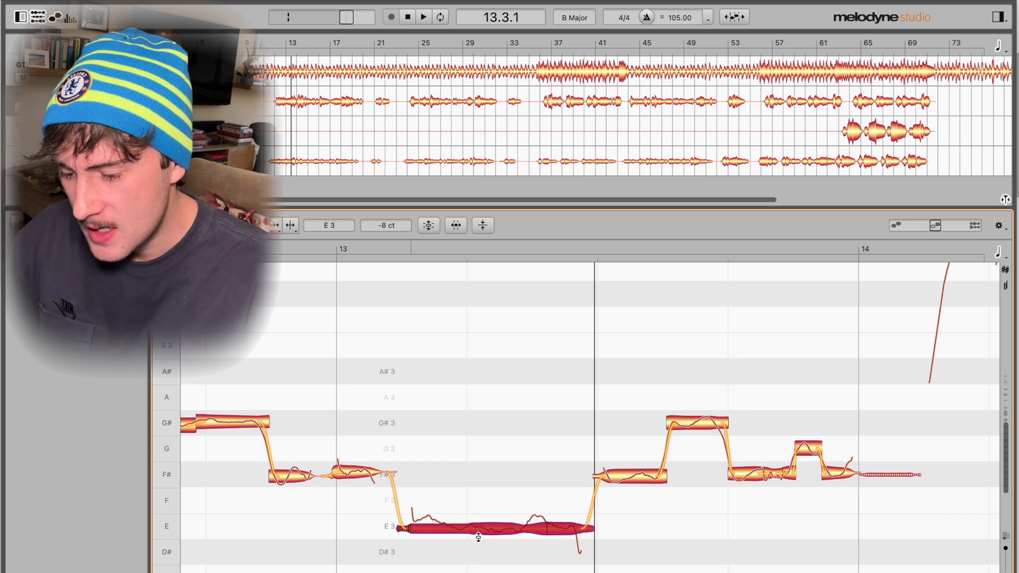
Split the long E note in bar 13 into three separate notes where its pitch drifts
key(F6)
double_click(449, 527)
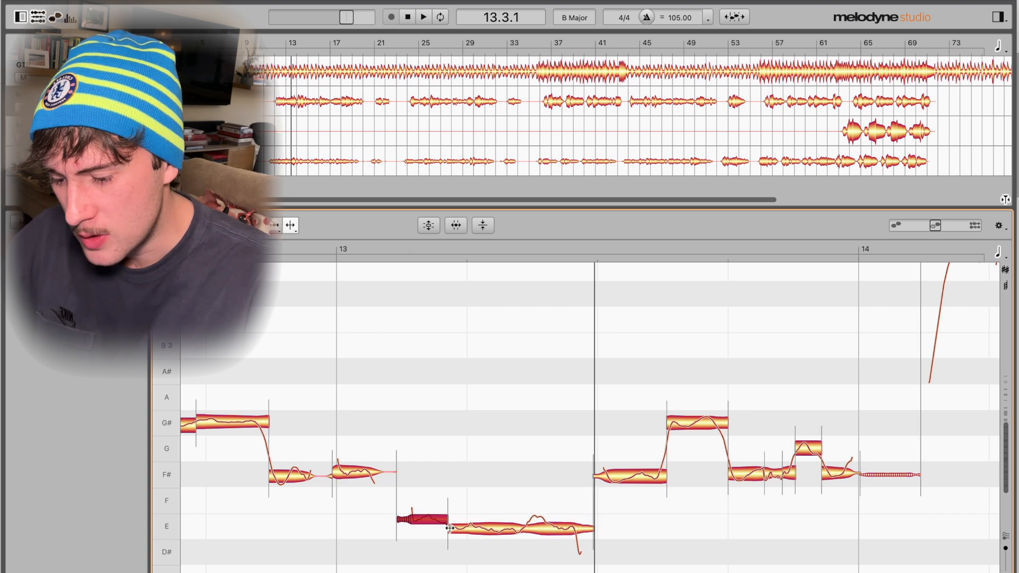
click(519, 530)
double_click(522, 531)
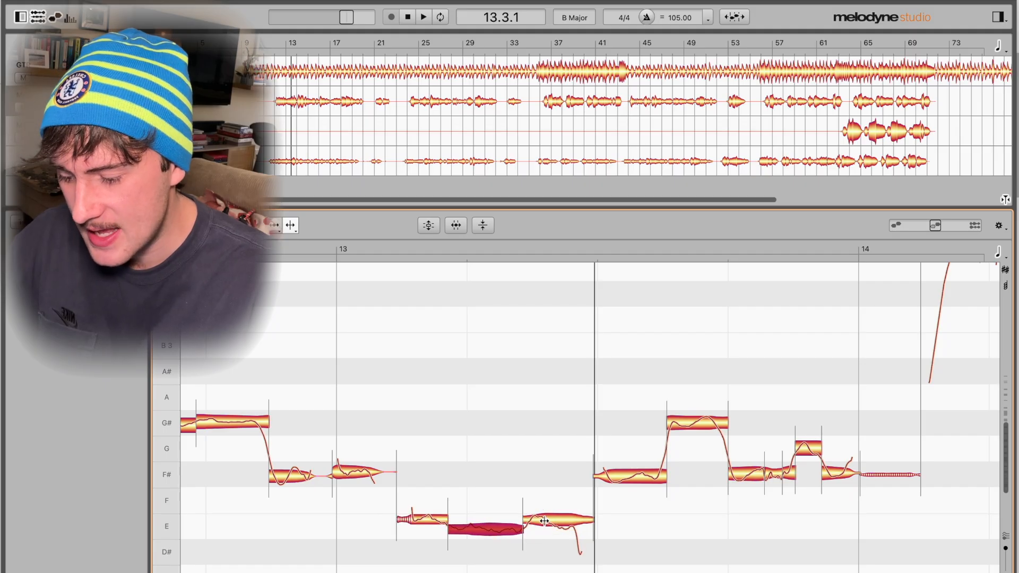
Retune all three pieces of the split note to E 3 and play back the result from before bar 13
key(F2)
drag(543, 521, 543, 529)
drag(433, 523, 433, 530)
double_click(488, 531)
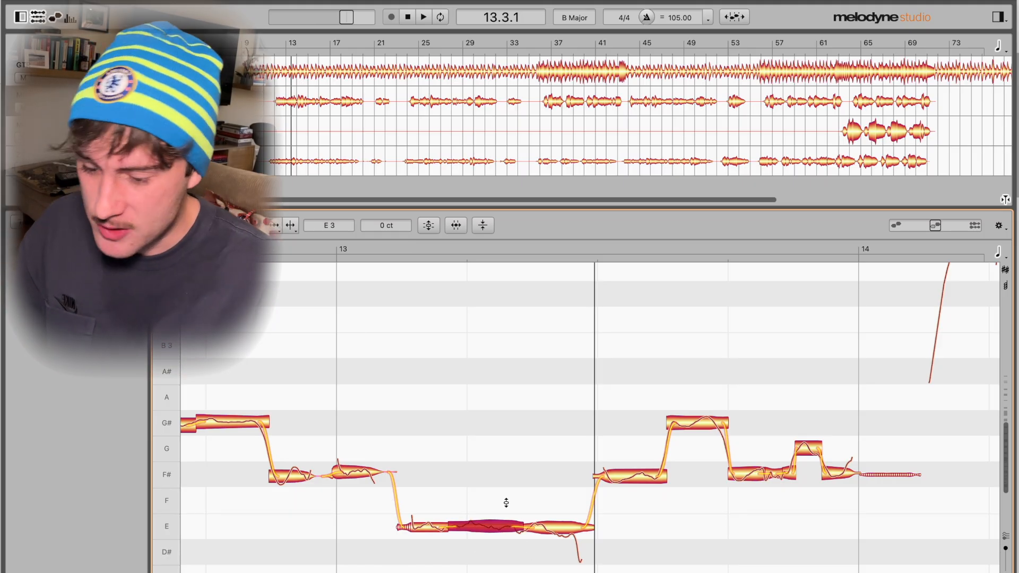
click(291, 260)
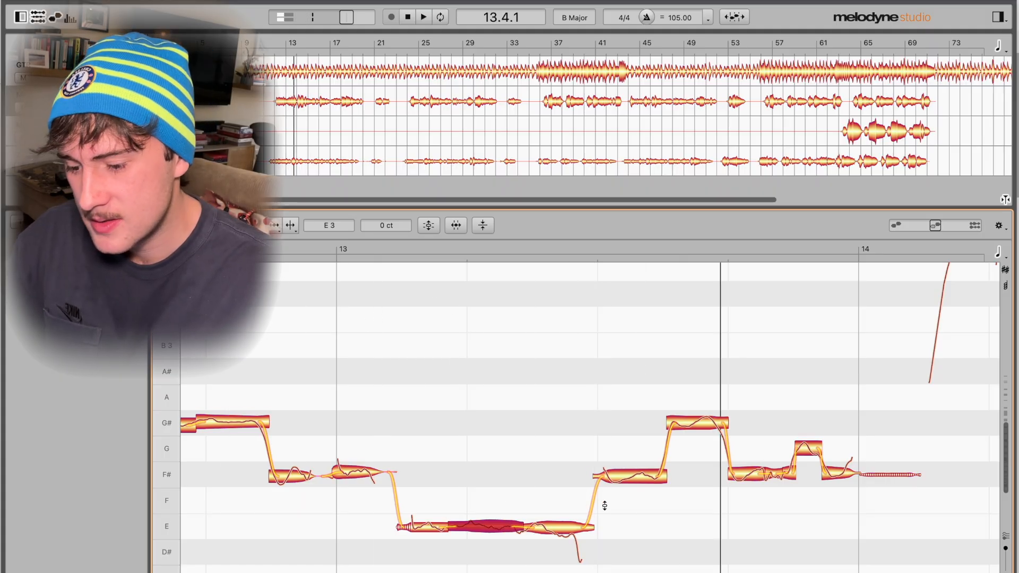
Split off the flat tail of the last E piece in bar 13, raise it to E 3, and play from bar 13
key(F6)
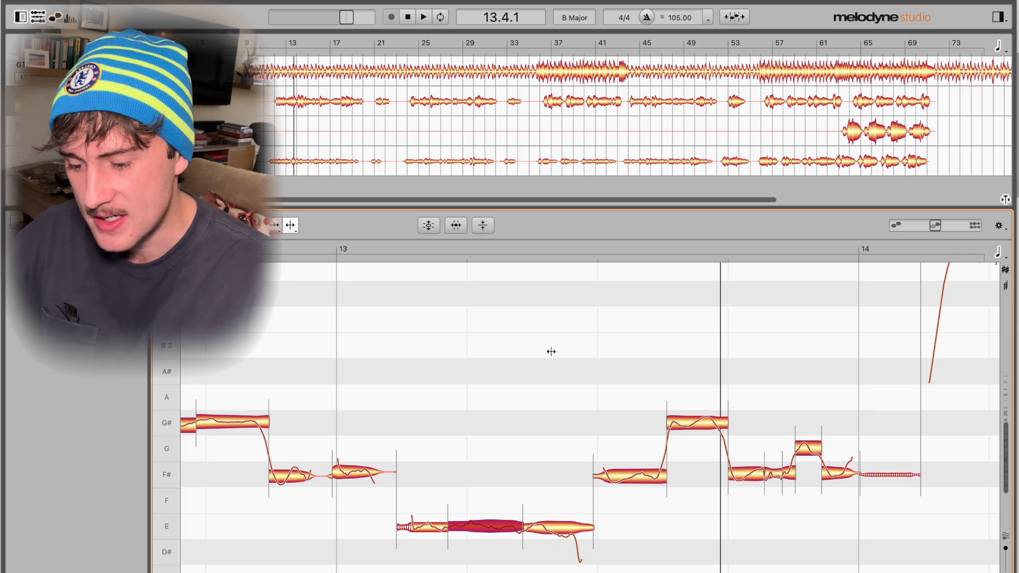
drag(520, 260, 577, 258)
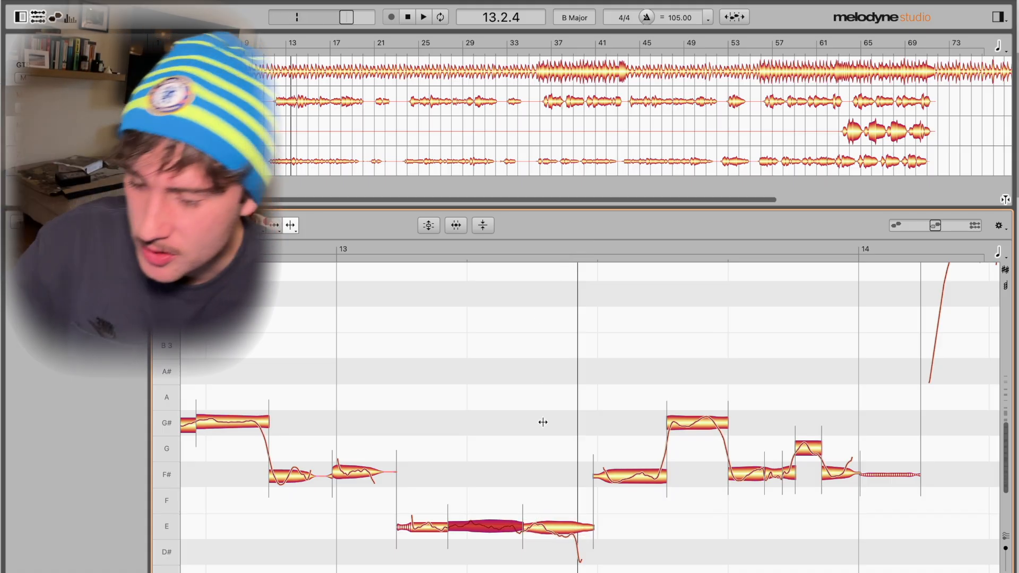
double_click(550, 522)
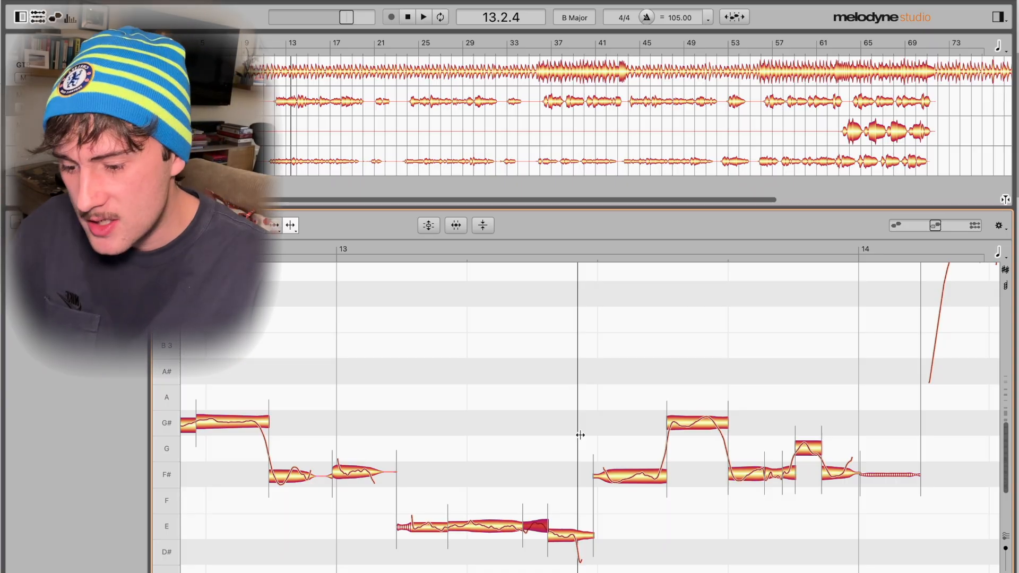
drag(568, 540, 569, 526)
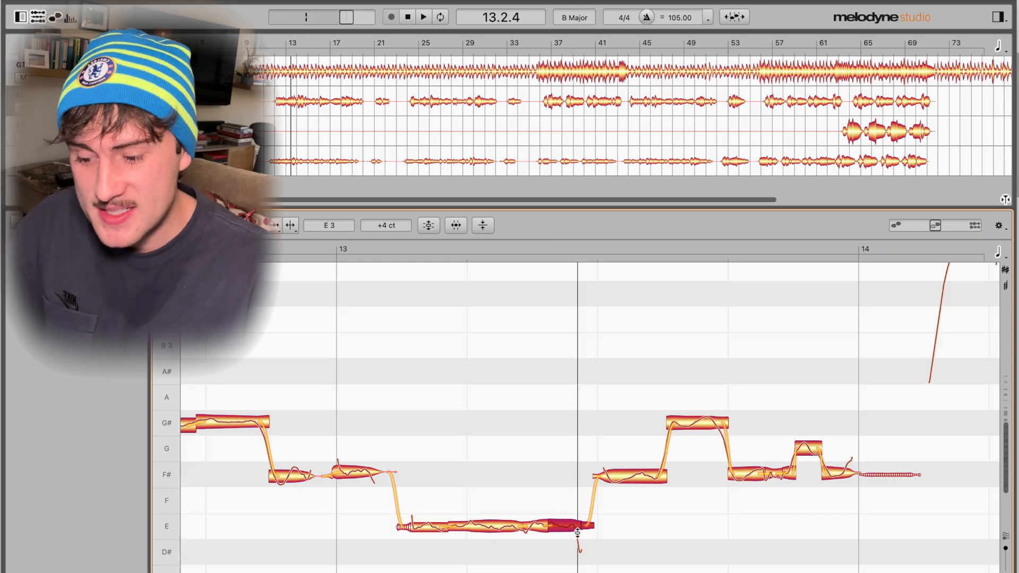
click(349, 255)
key(space)
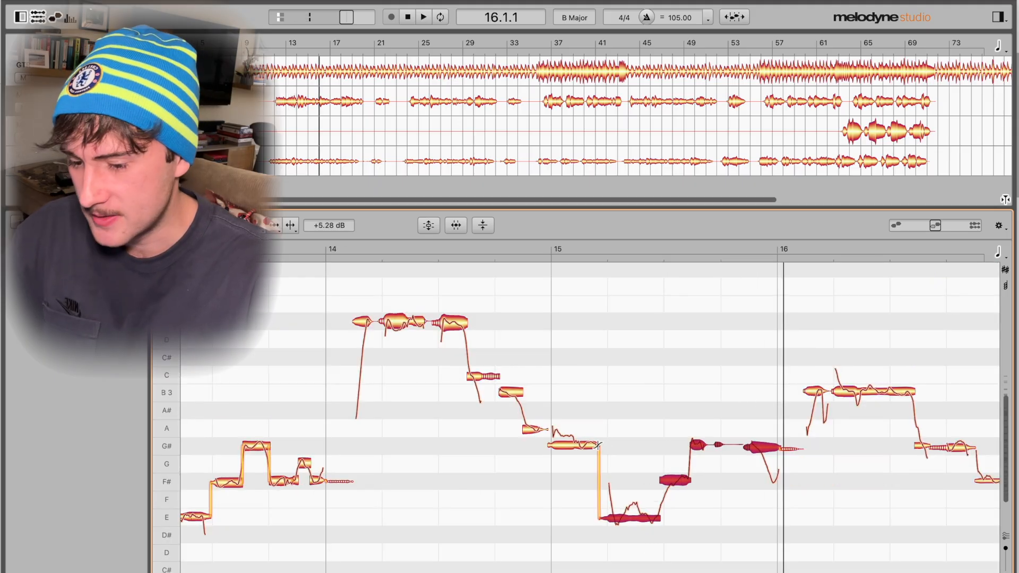
Smooth the transitions from the G# to the E note in bar 15 and from the D# to the C note in bar 14, auditioning the result
click(597, 445)
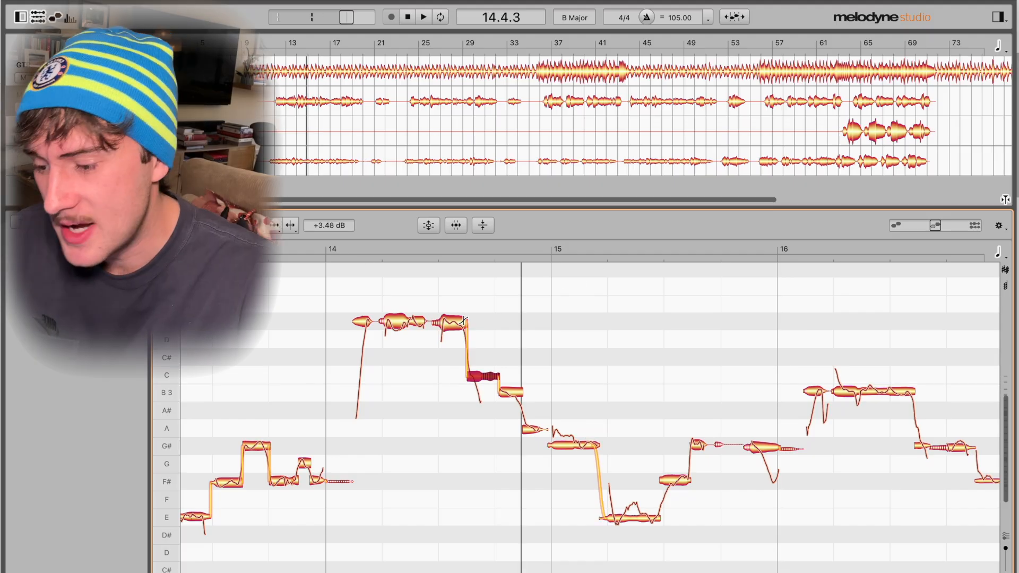
click(463, 323)
key(space)
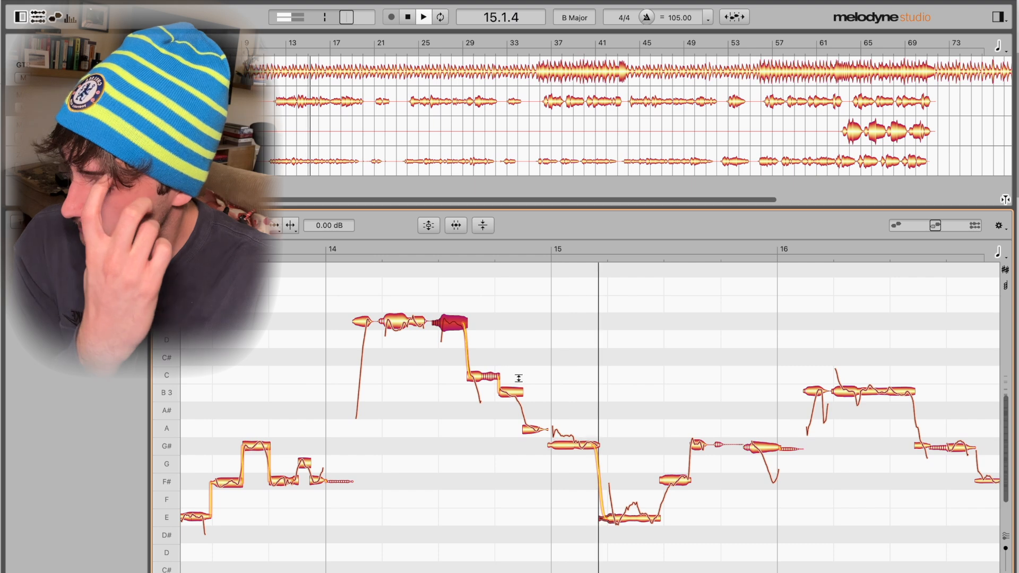
Select the short C note after the last D# in bar 14 and play the phrase from the start of the bar
click(497, 374)
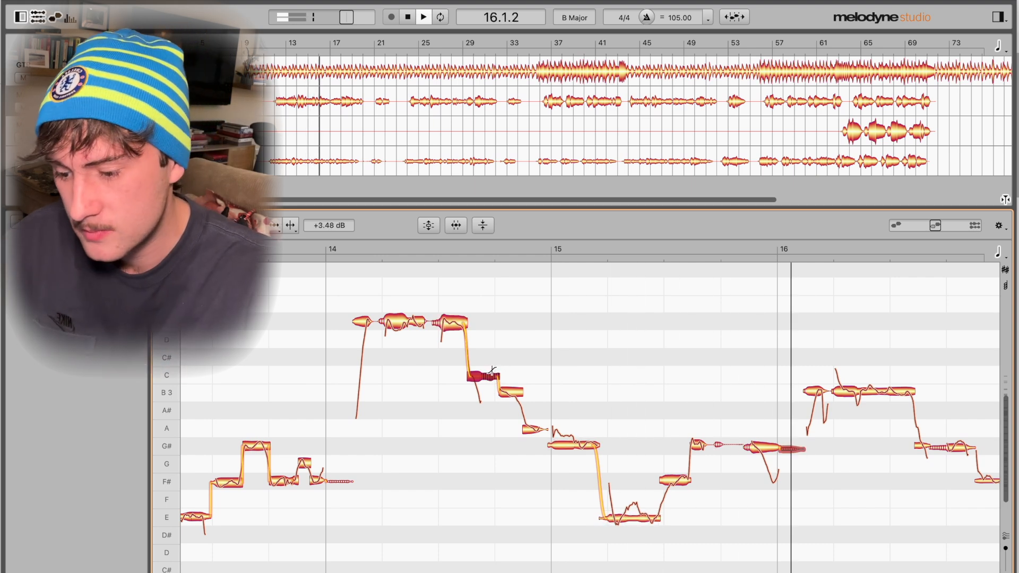
click(342, 243)
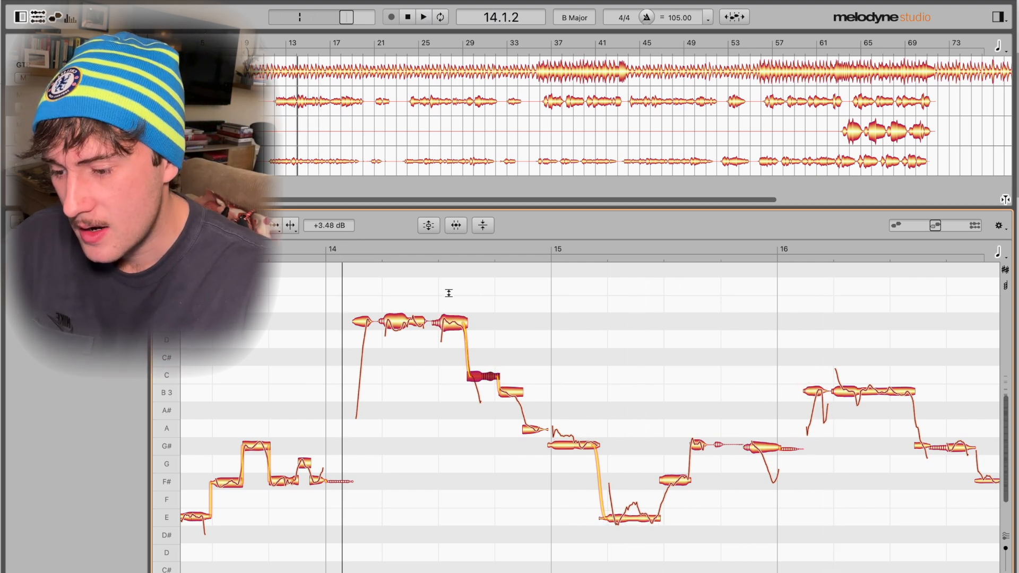
key(F2)
click(489, 368)
key(space)
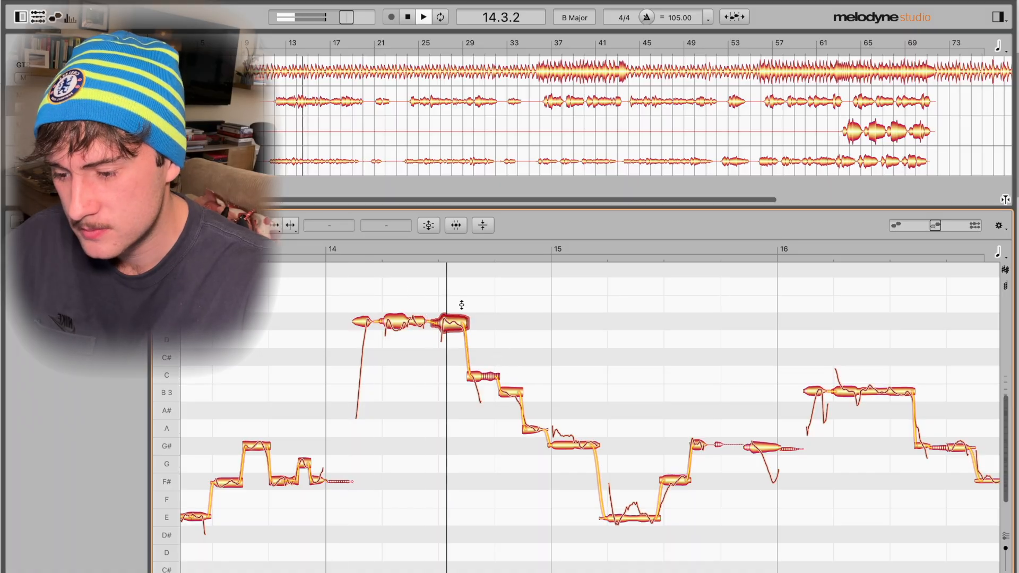
Retune the short C note in bar 14 down to B 3, matching the note that follows it
click(479, 378)
drag(480, 378, 481, 364)
drag(357, 243, 481, 263)
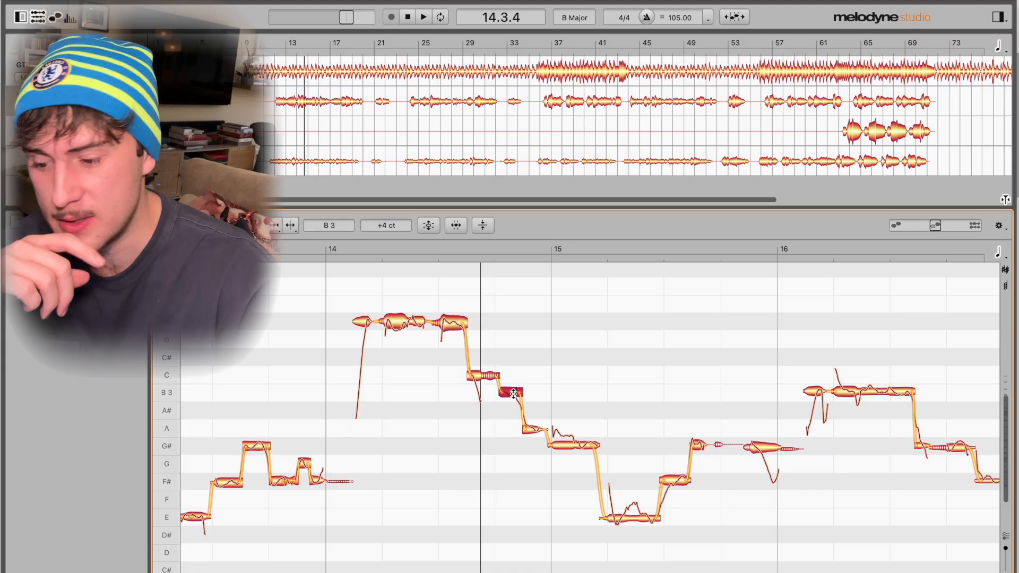
click(475, 376)
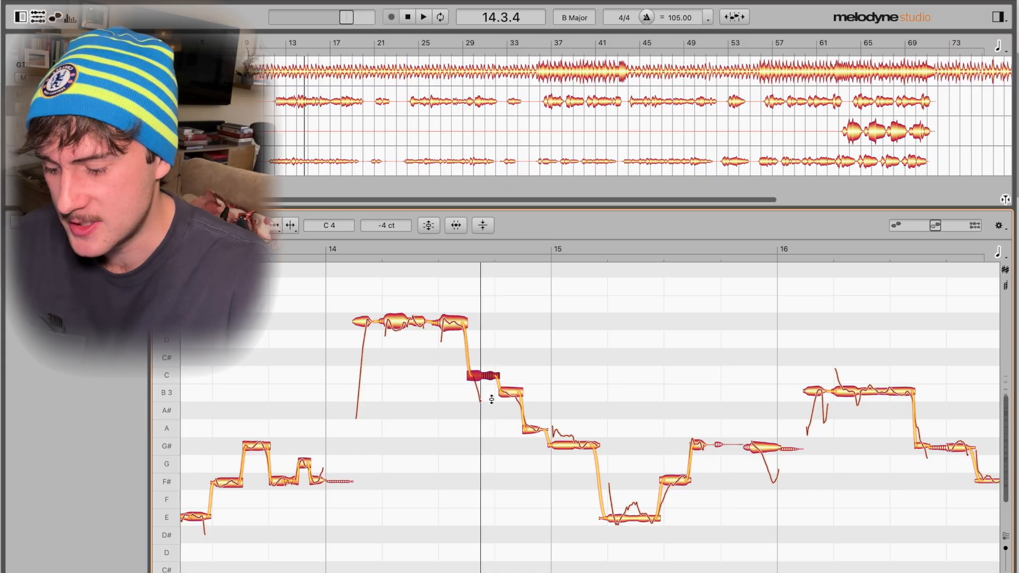
drag(498, 430, 585, 499)
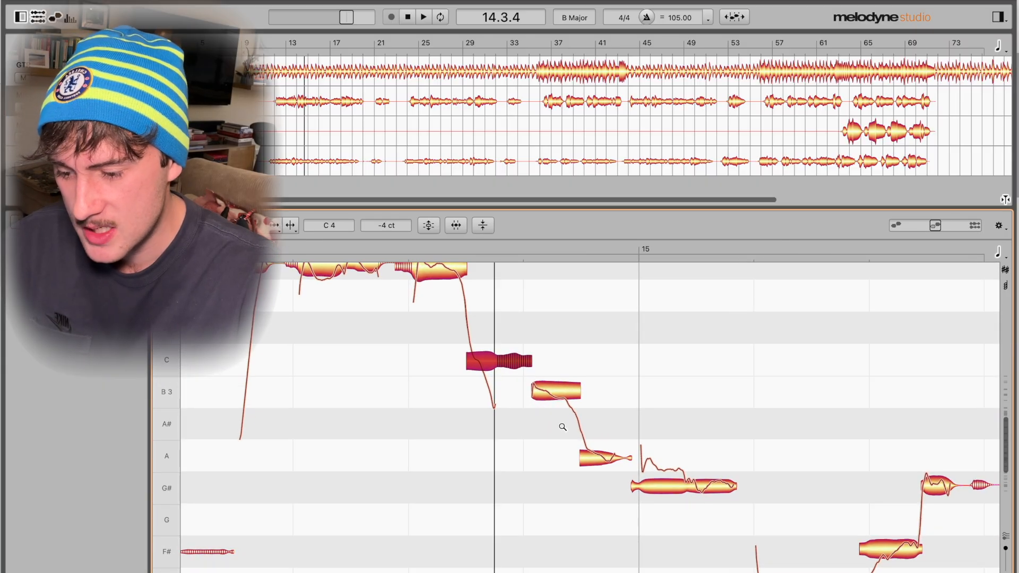
key(F2)
drag(483, 364, 483, 392)
key(F1)
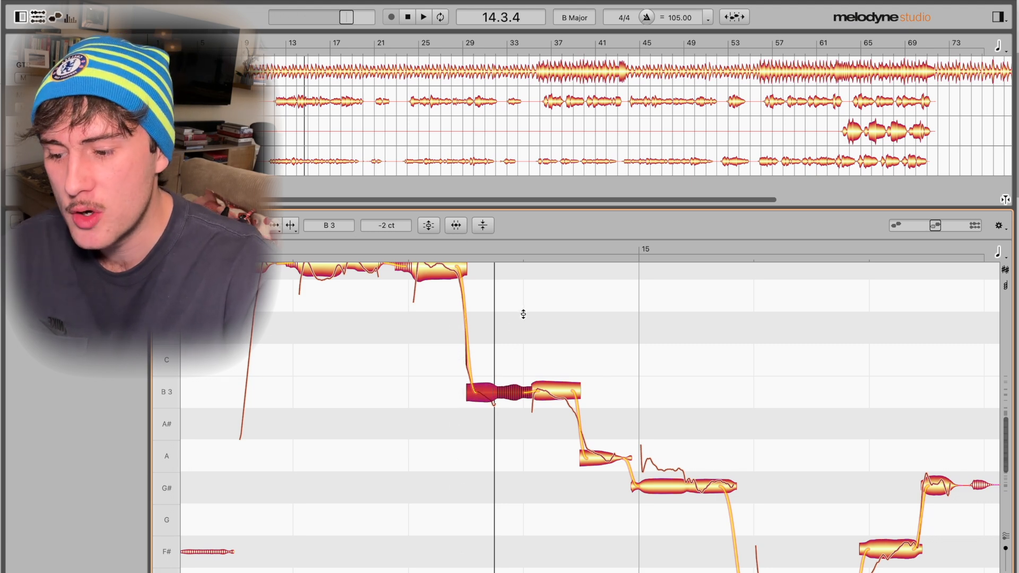
Smooth the pitch transition from the last D# note to the B note in bar 14, playing the phrase to check it
scroll(544, 321, up, 1)
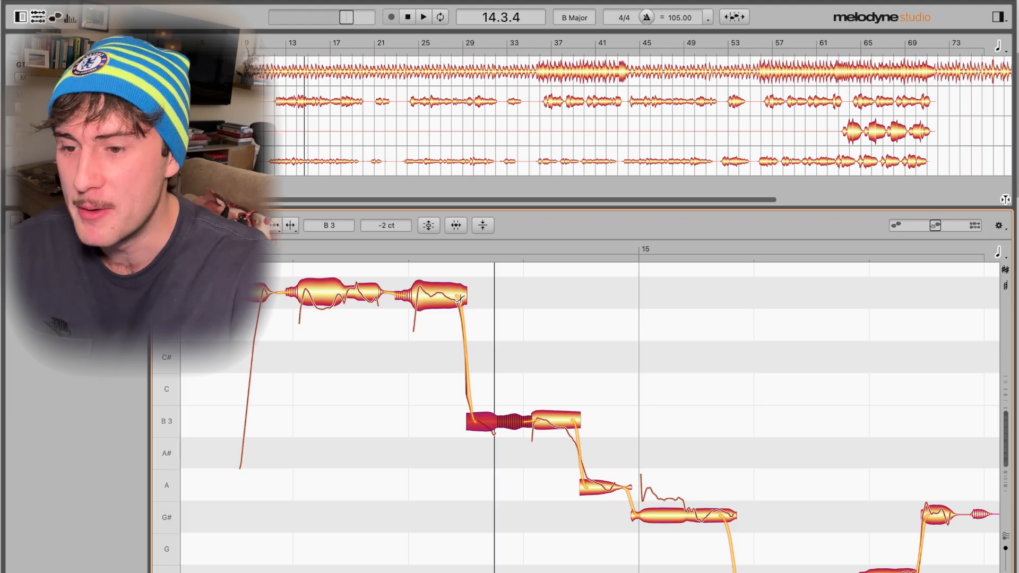
key(space)
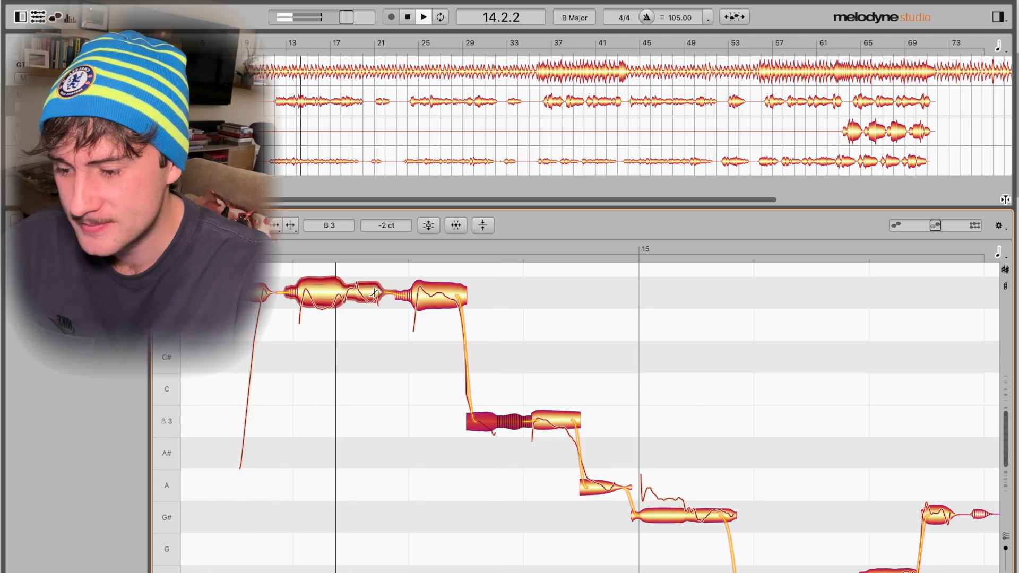
click(460, 297)
key(space)
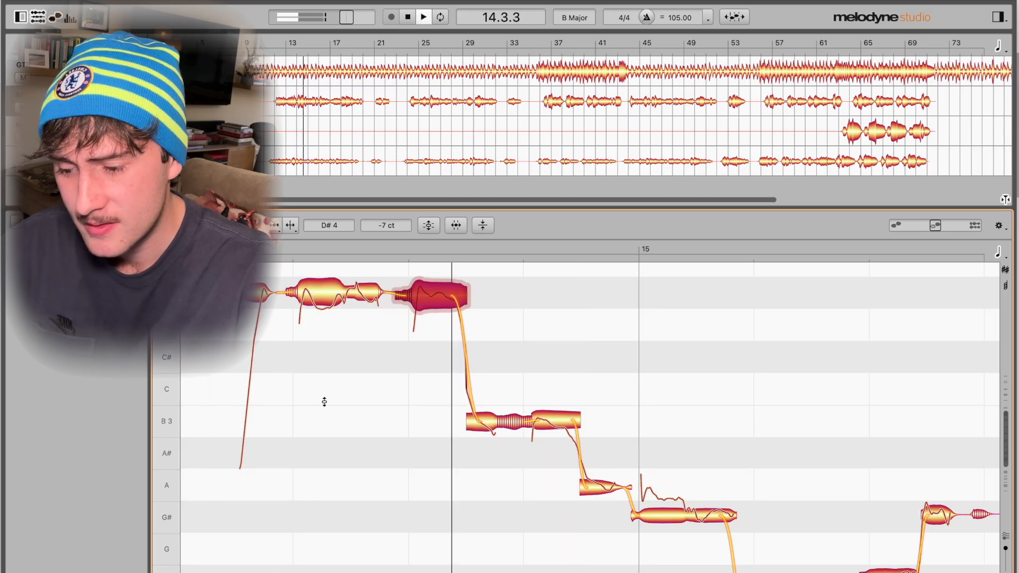
key(space)
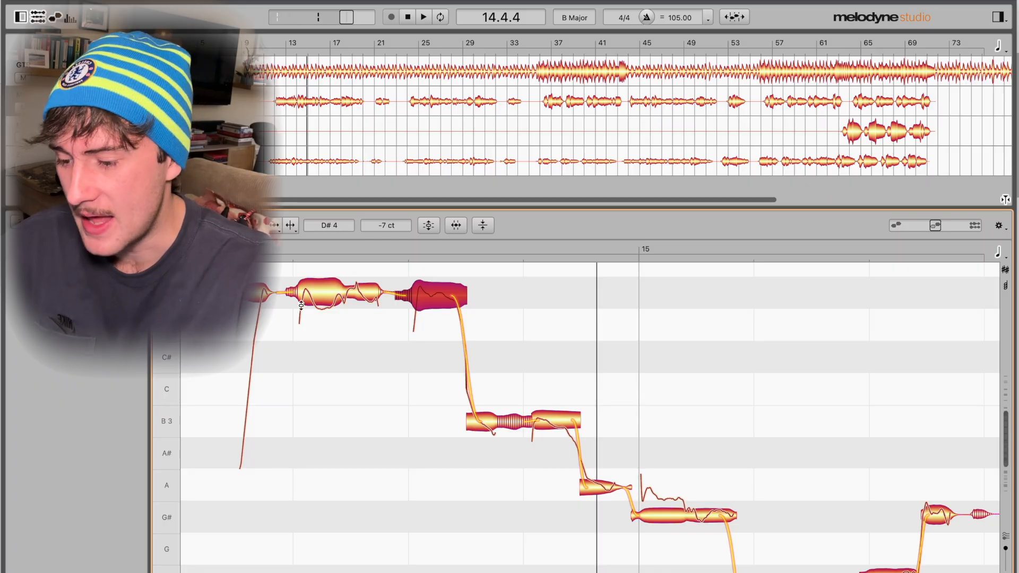
Split the long D# note in bar 14 at both ends of its flat middle section
key(F6)
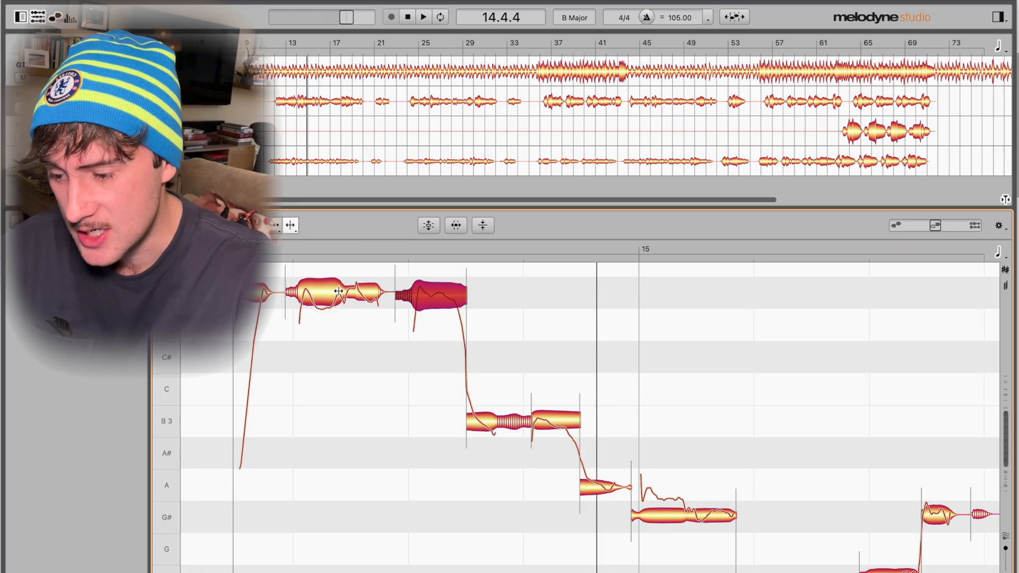
double_click(312, 296)
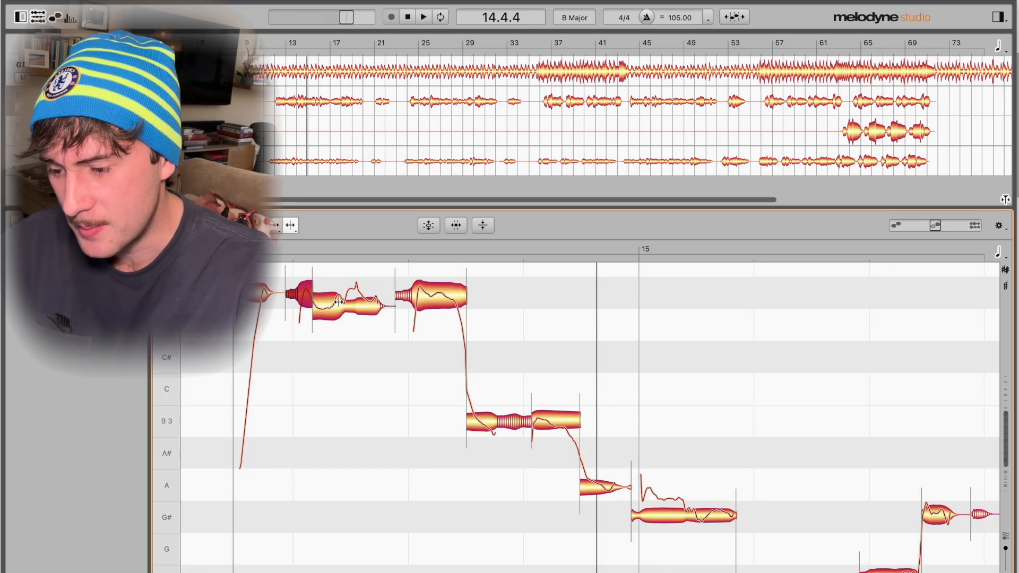
double_click(335, 301)
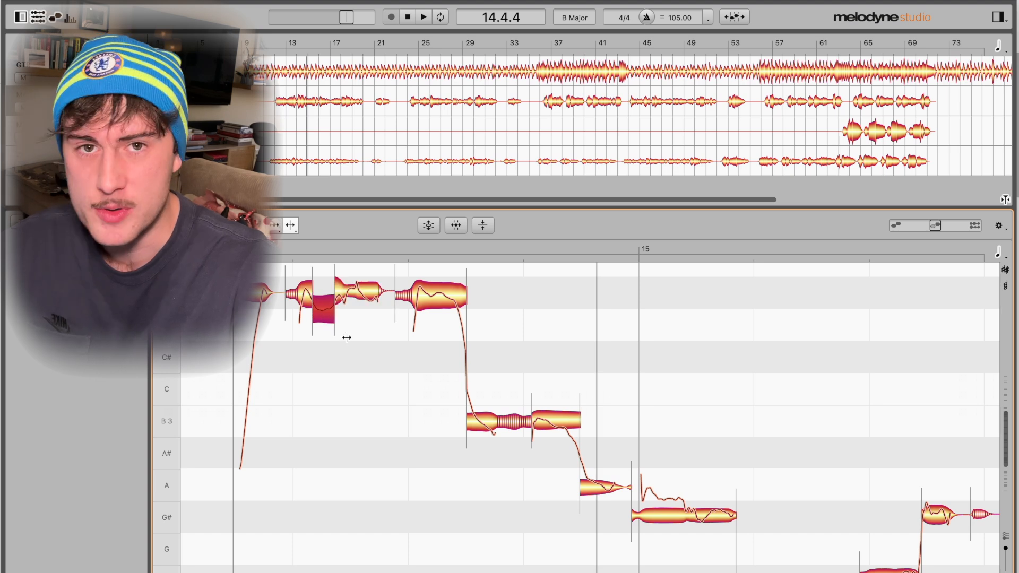
Raise the flat middle piece to D# 4 and adjust the pitch transitions at both of its ends
key(F1)
drag(325, 367, 397, 368)
key(F2)
drag(350, 317, 322, 292)
click(324, 277)
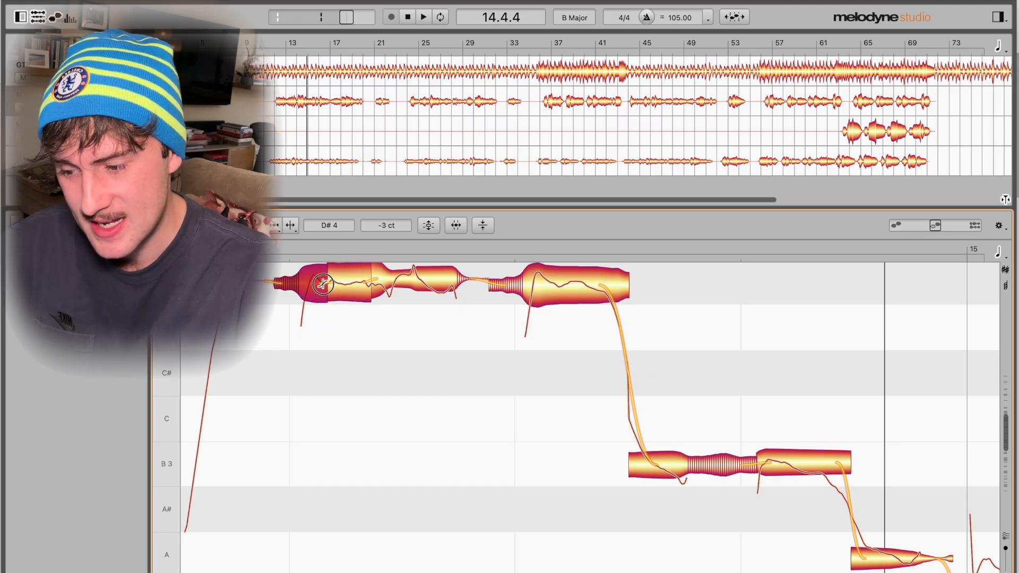
click(367, 284)
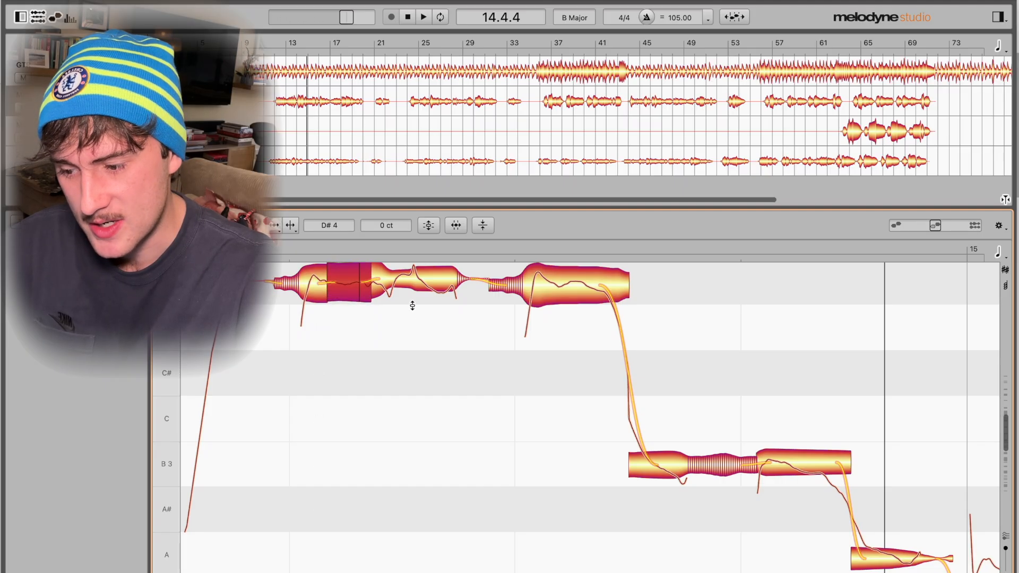
Play back the retuned D# notes in bar 14 and scrub over the last piece of the split note
scroll(409, 345, up, 5)
scroll(352, 308, left, 5)
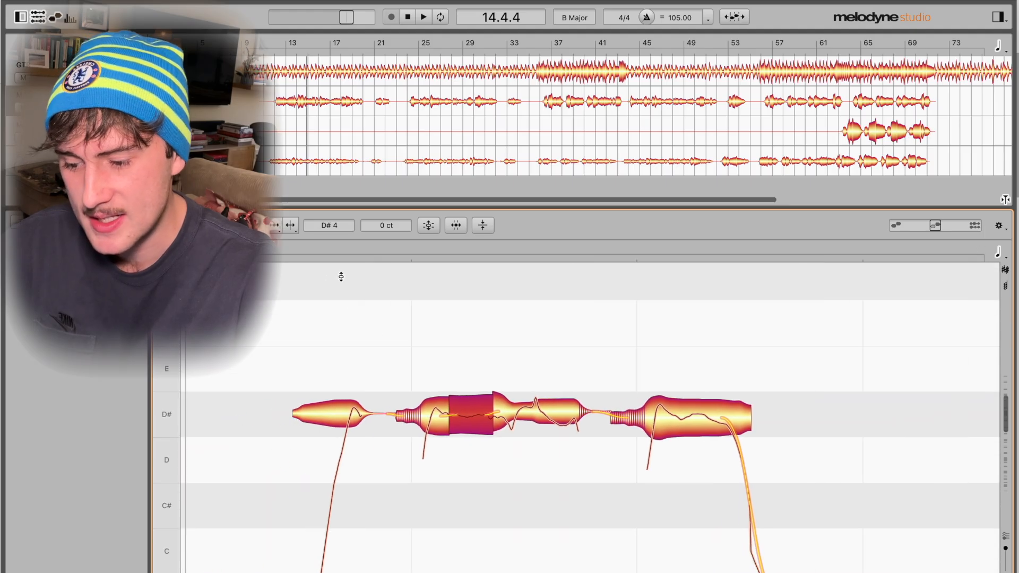
key(space)
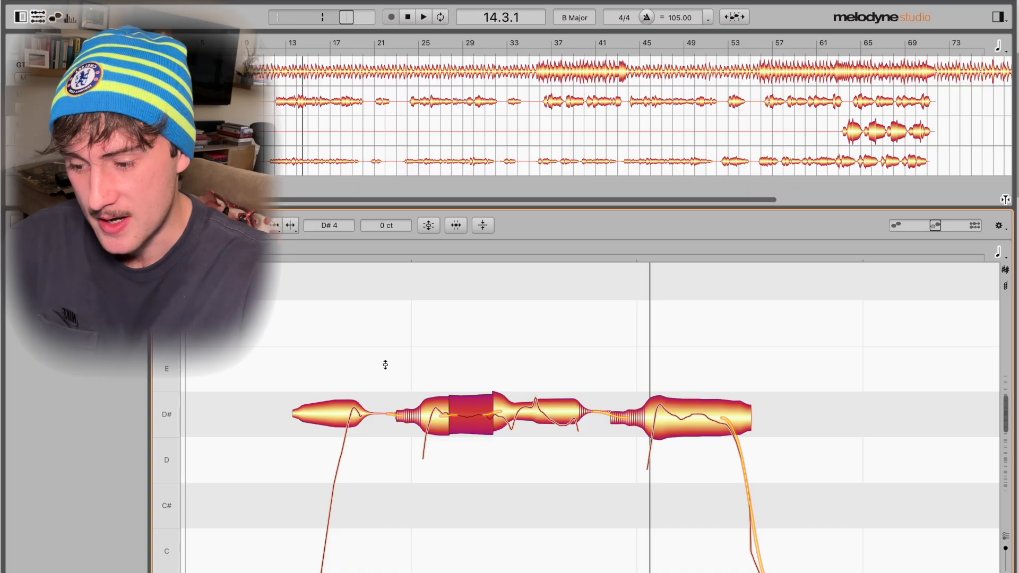
click(274, 245)
key(space)
key(space)
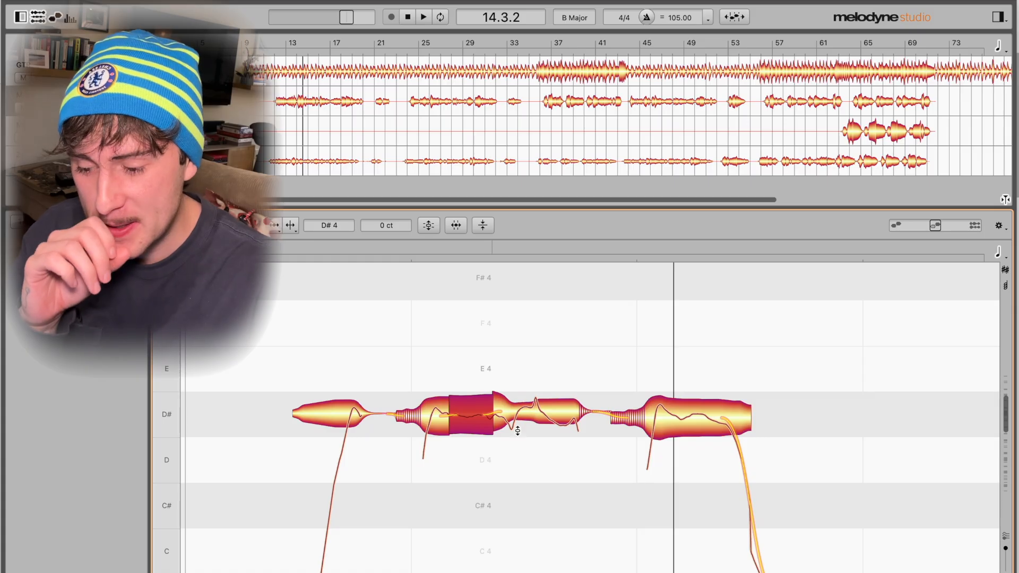
drag(459, 255, 598, 270)
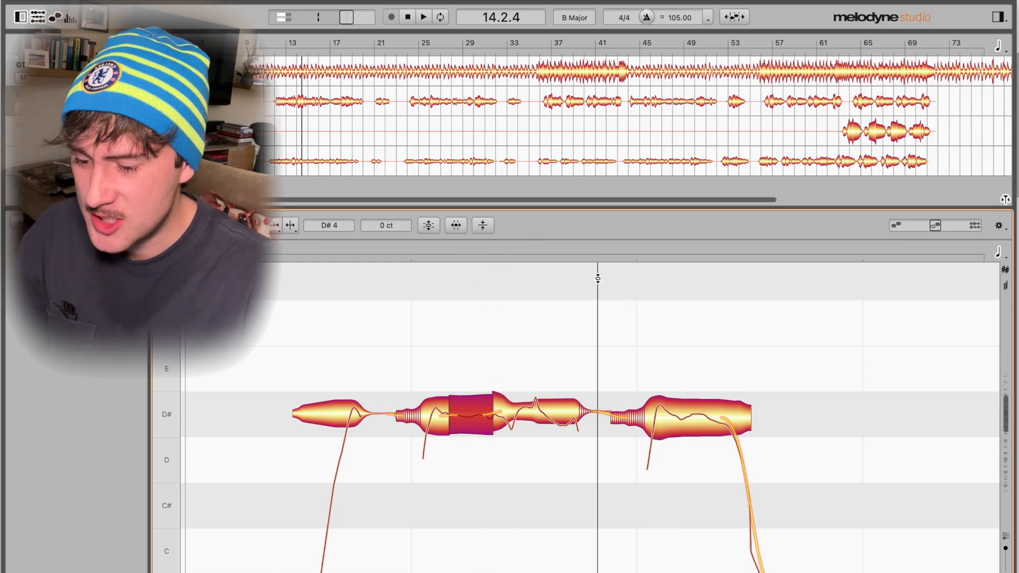
Flatten the pitch variation in the last piece of the split D# note in bar 14 and play the phrase
click(545, 417)
key(F2)
drag(541, 411, 548, 435)
key(F1)
click(487, 408)
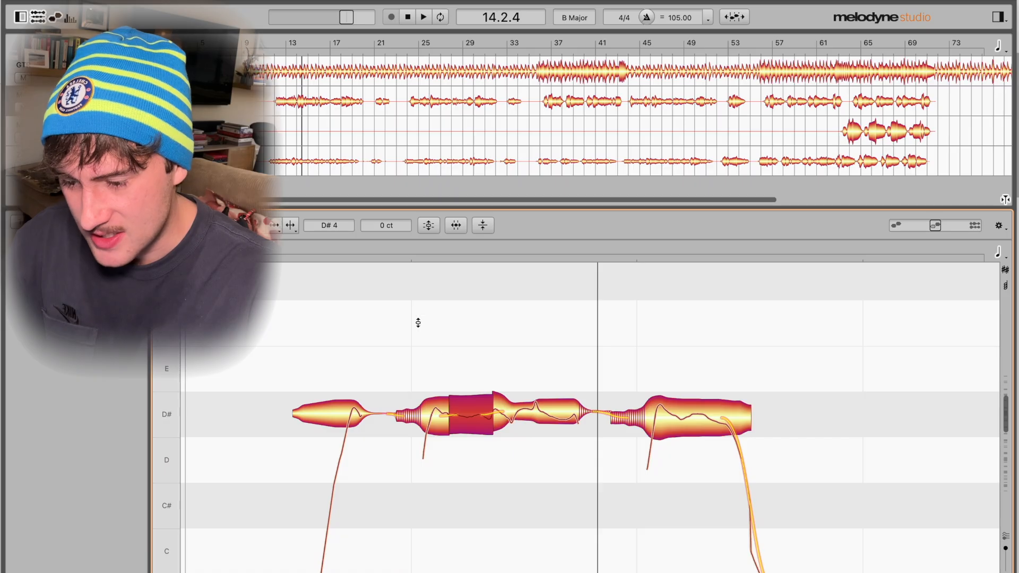
click(311, 251)
key(space)
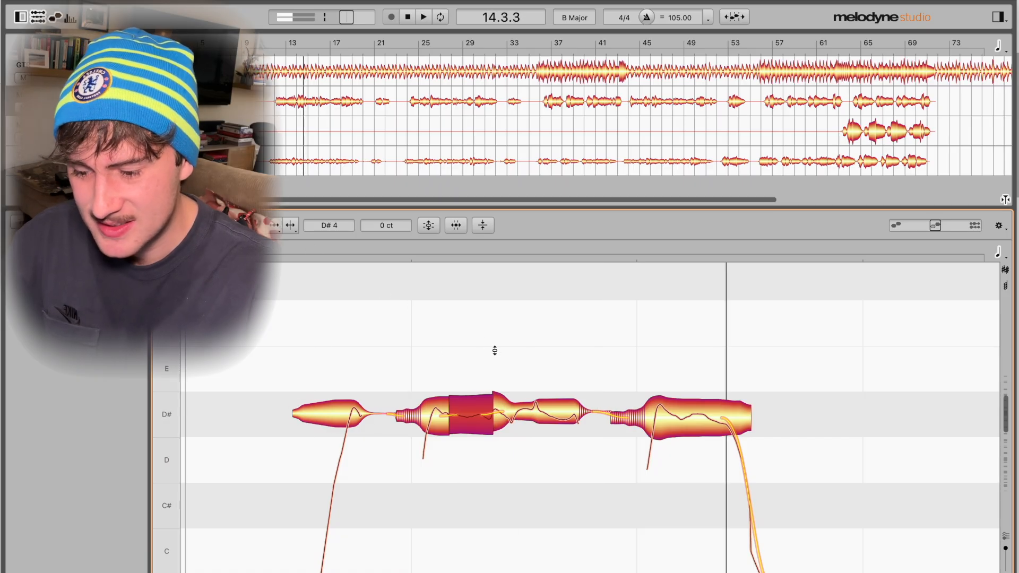
Audition the whole descending phrase in bar 14, from the D# notes down to the B and A notes
click(603, 343)
drag(765, 363, 653, 288)
drag(844, 447, 661, 302)
drag(817, 384, 646, 320)
drag(703, 357, 672, 344)
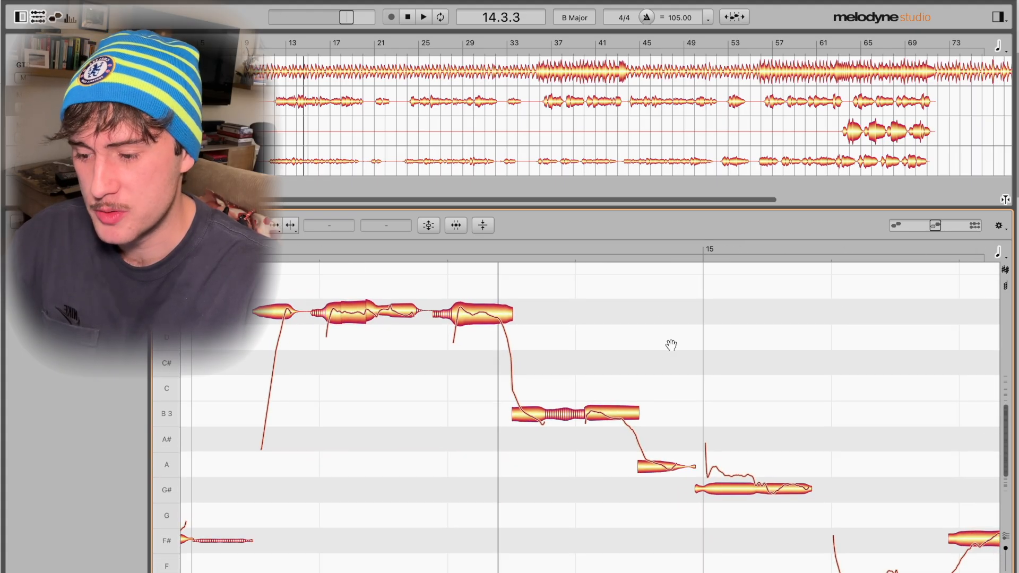
key(space)
key(space)
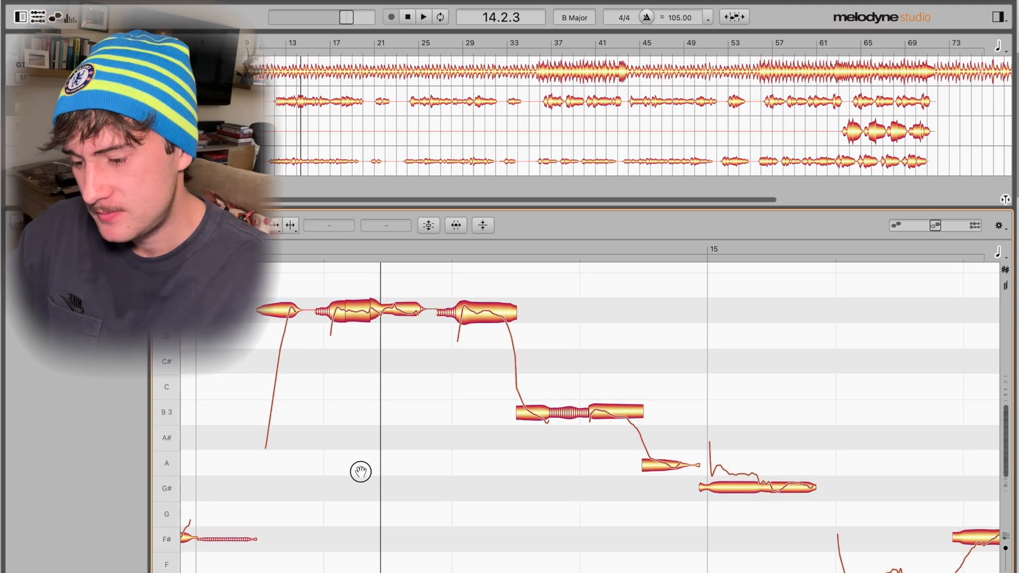
Scrub over the edited D# notes from the start of bar 14 and play the phrase through to bar 16
scroll(345, 473, left, 5)
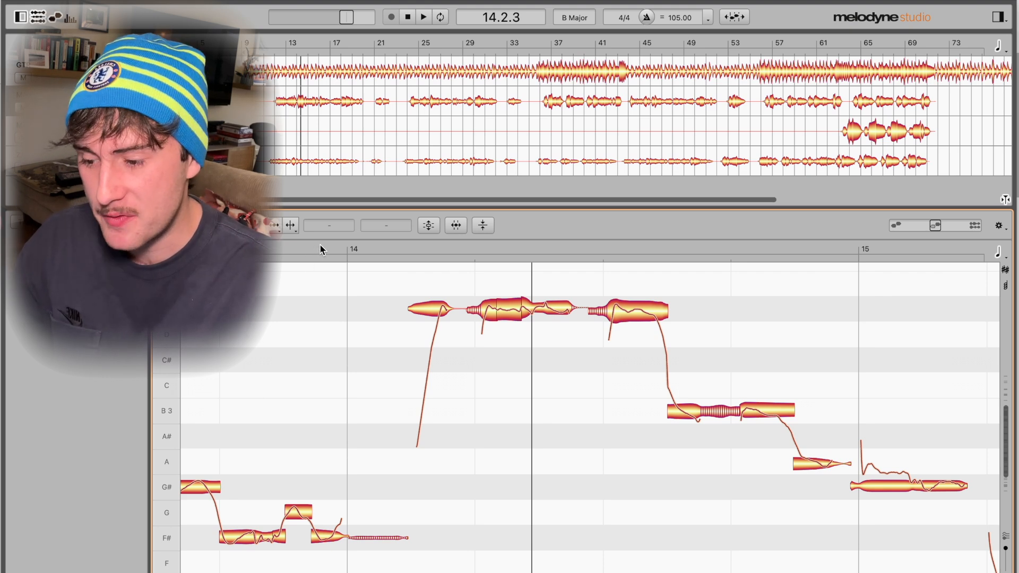
drag(325, 252, 356, 316)
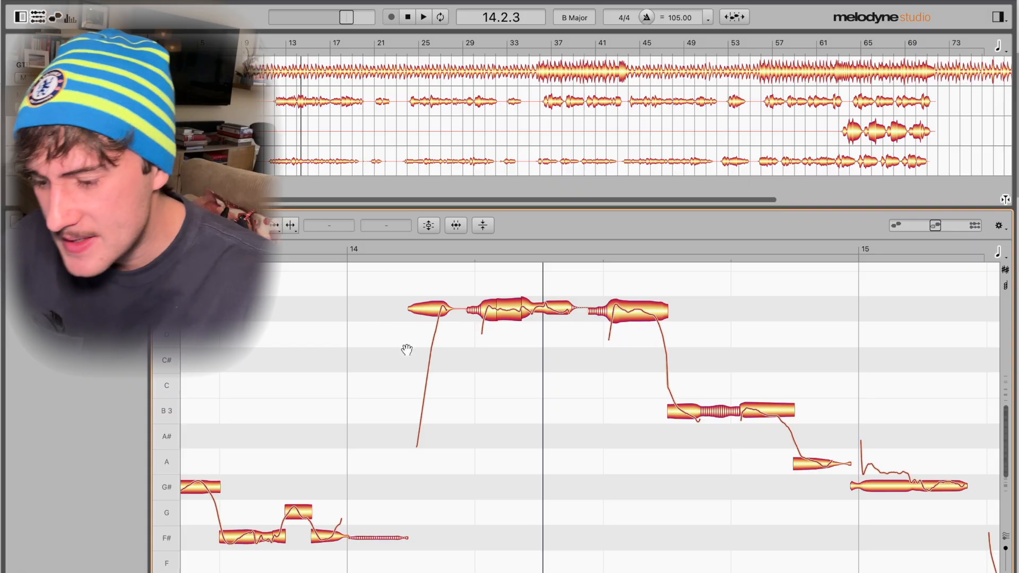
click(367, 251)
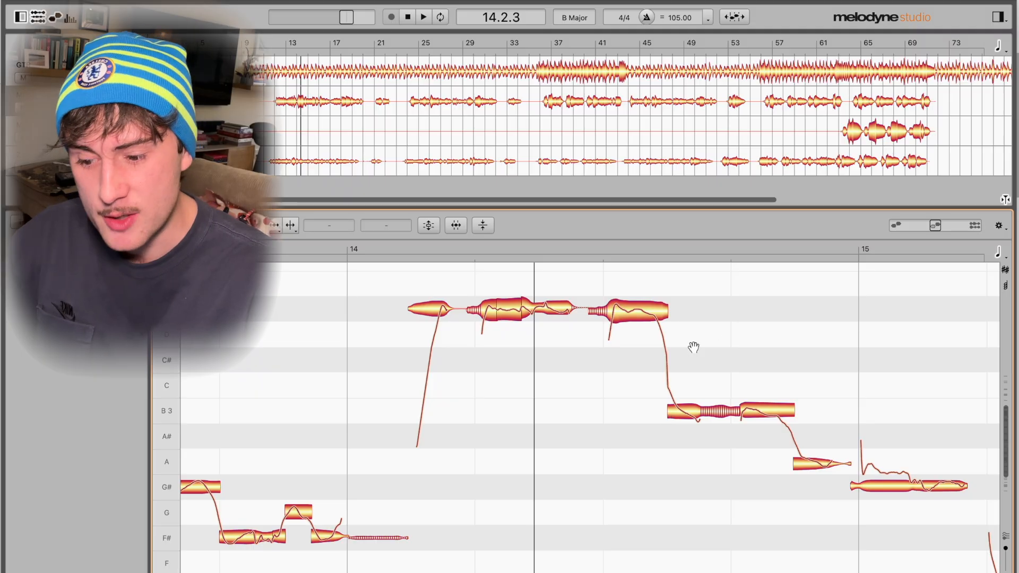
key(space)
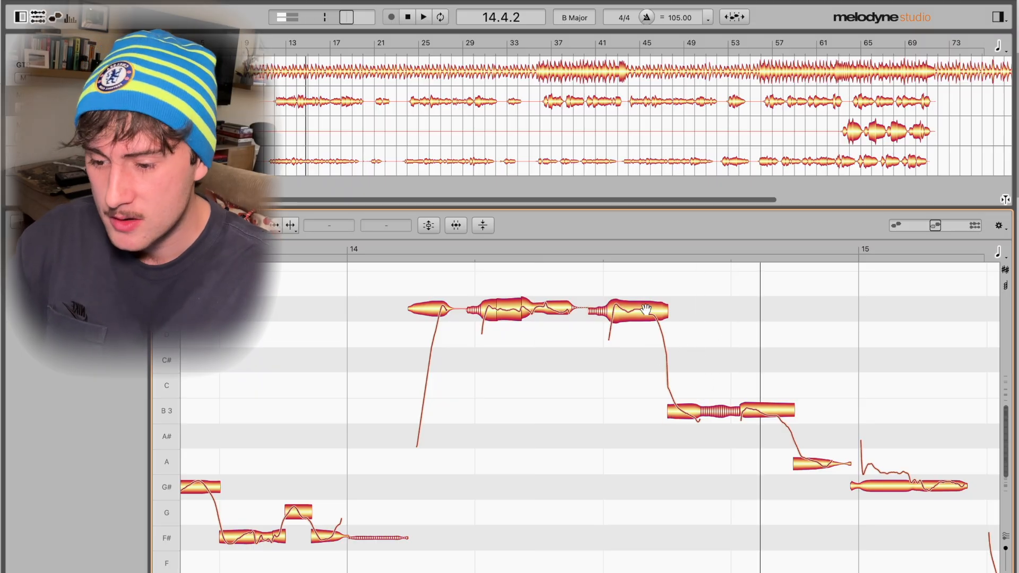
key(space)
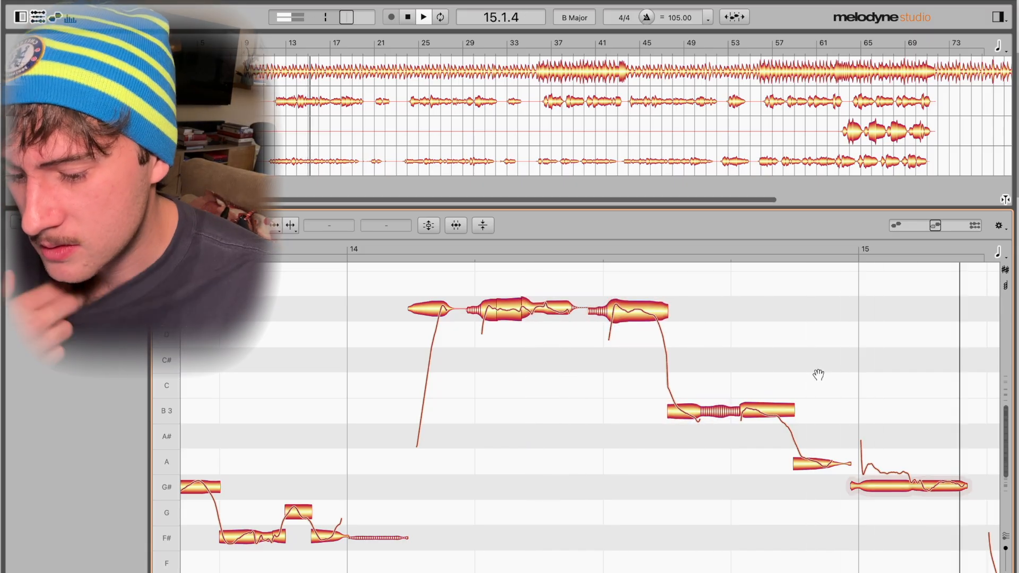
key(space)
Play from the B notes at the end of bar 14 into the G# note in bar 15
drag(543, 400, 645, 353)
drag(483, 371, 607, 332)
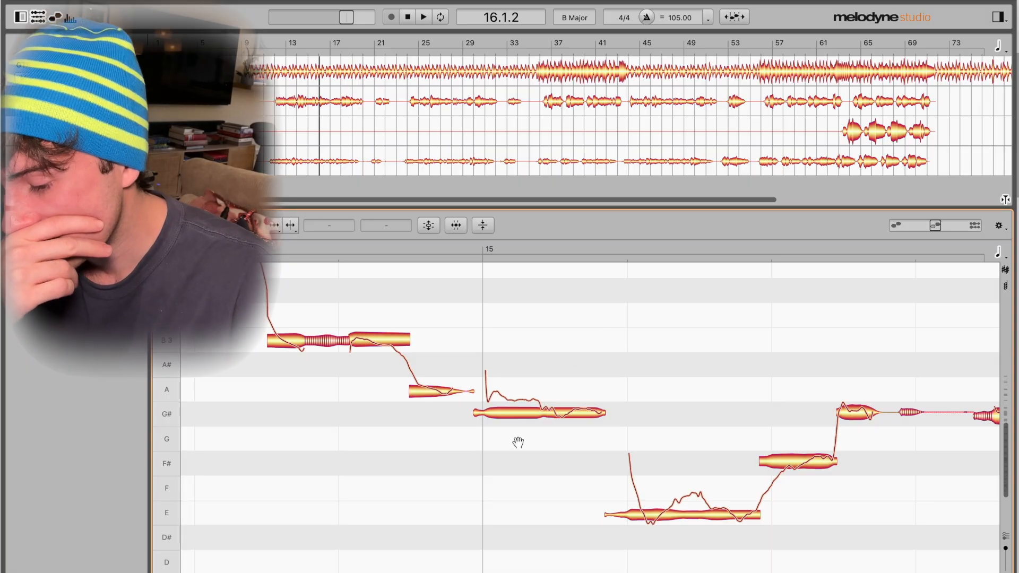
key(F6)
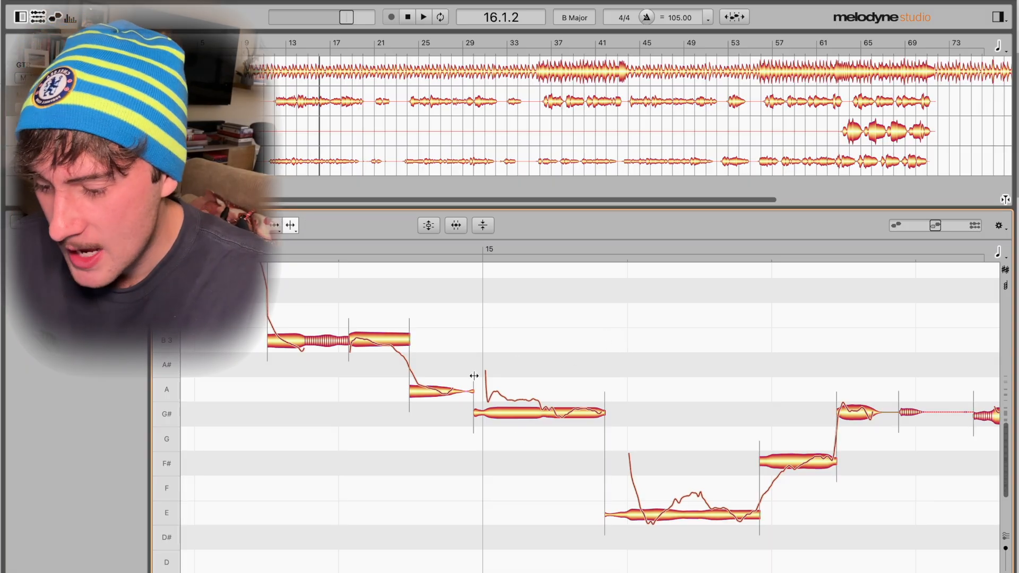
click(320, 247)
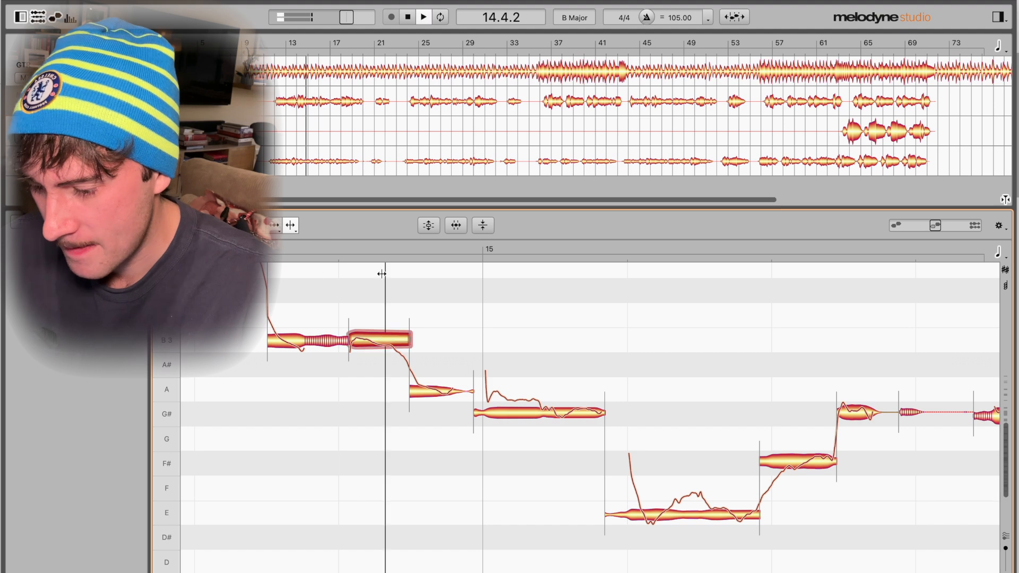
Try to split the G# note at the start of bar 15 where its pitch settles, scrubbing over it to check
drag(471, 247, 575, 262)
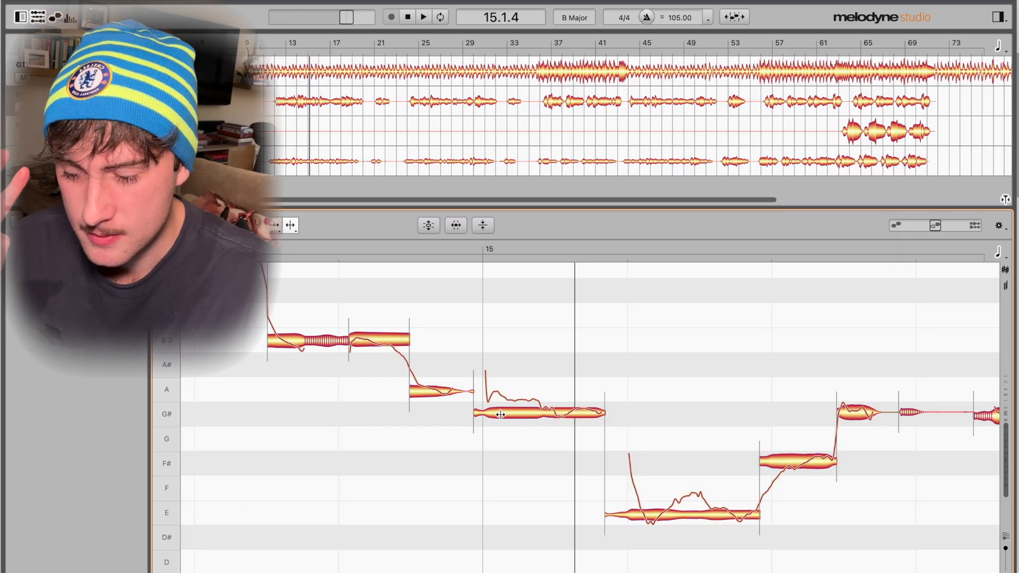
double_click(551, 412)
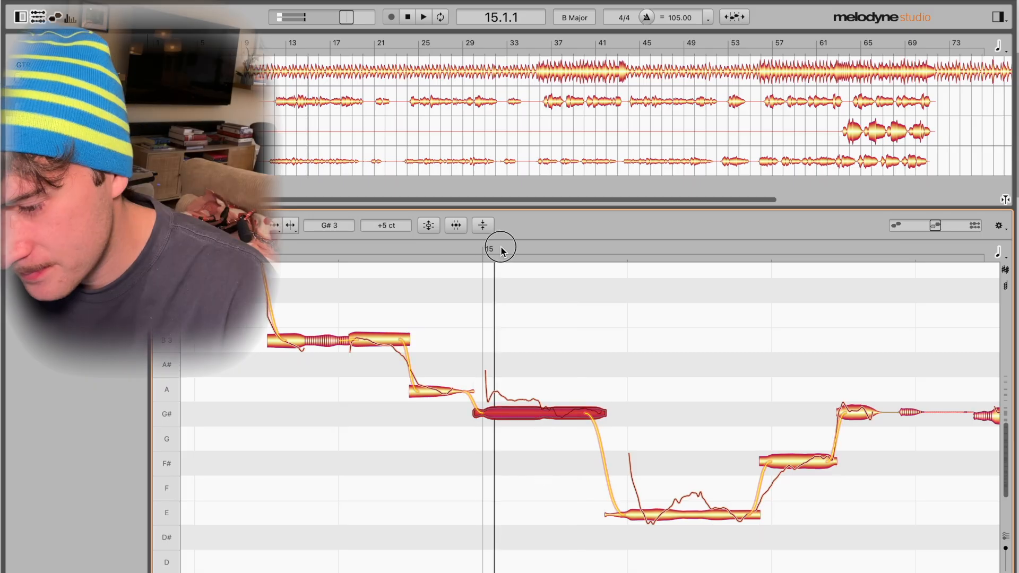
drag(501, 249, 476, 268)
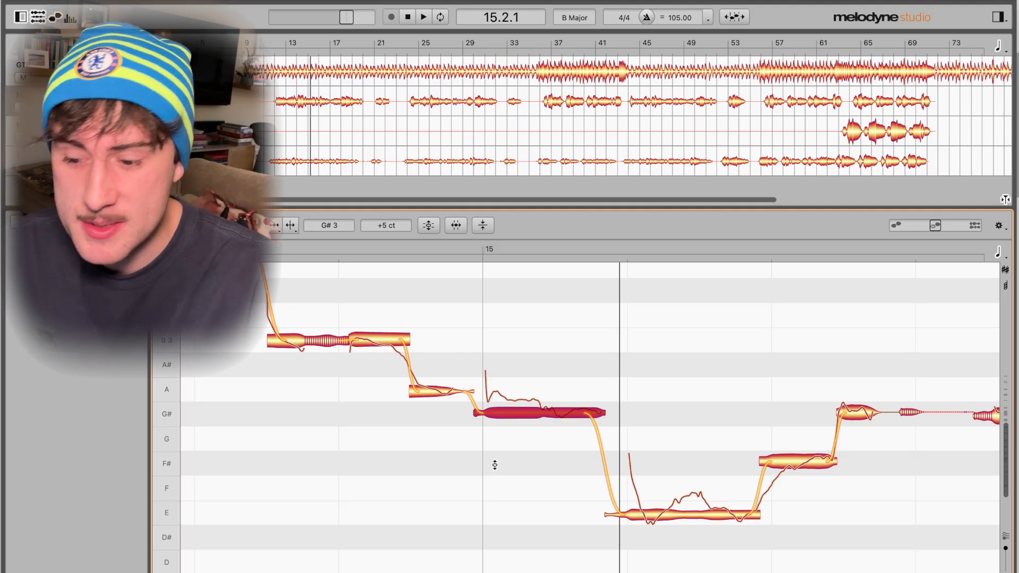
Split the long G# note at the start of bar 15 at the pitch drop near its middle, scrubbing over it first
key(F6)
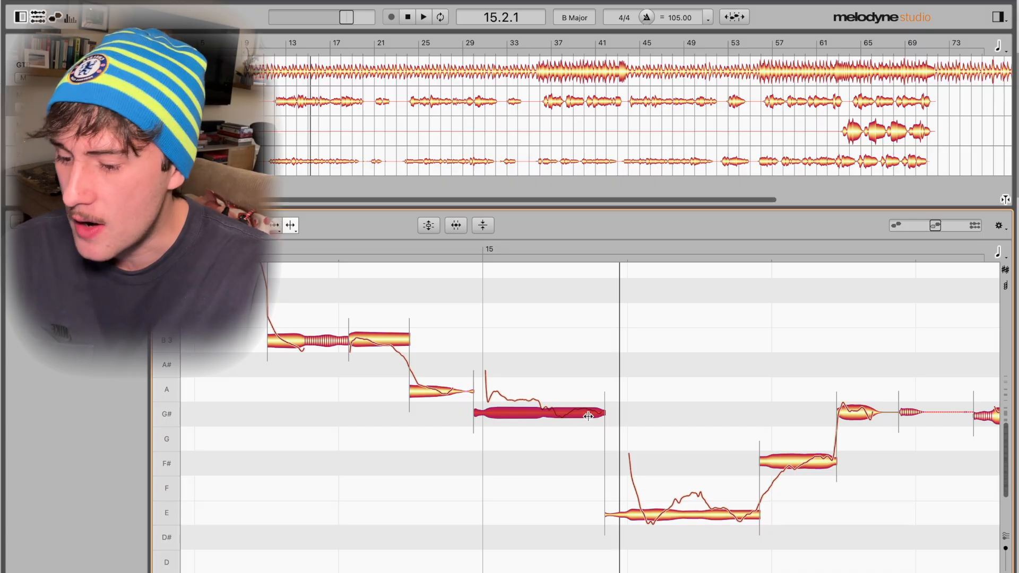
drag(528, 335, 736, 395)
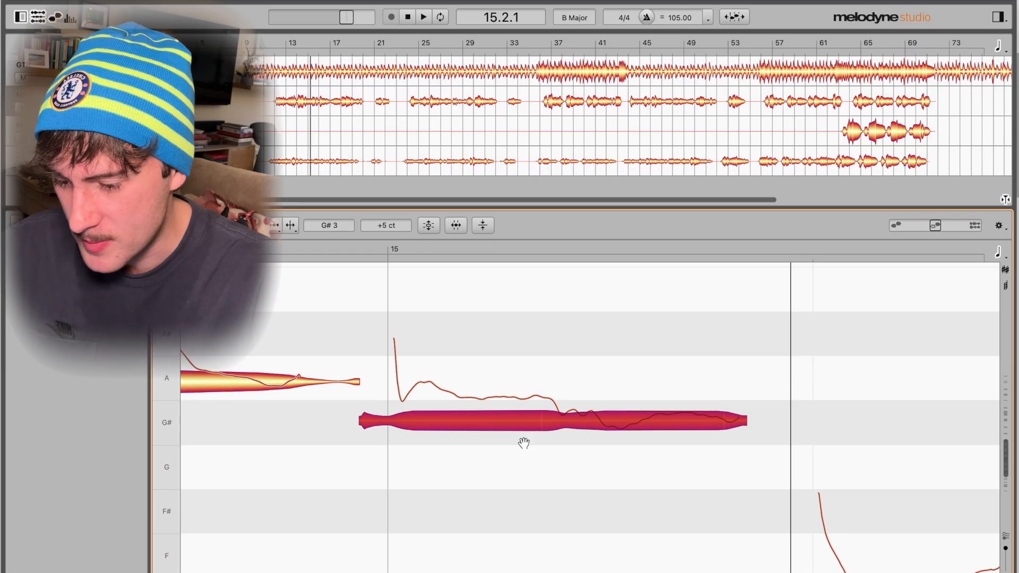
drag(390, 251, 646, 262)
click(556, 413)
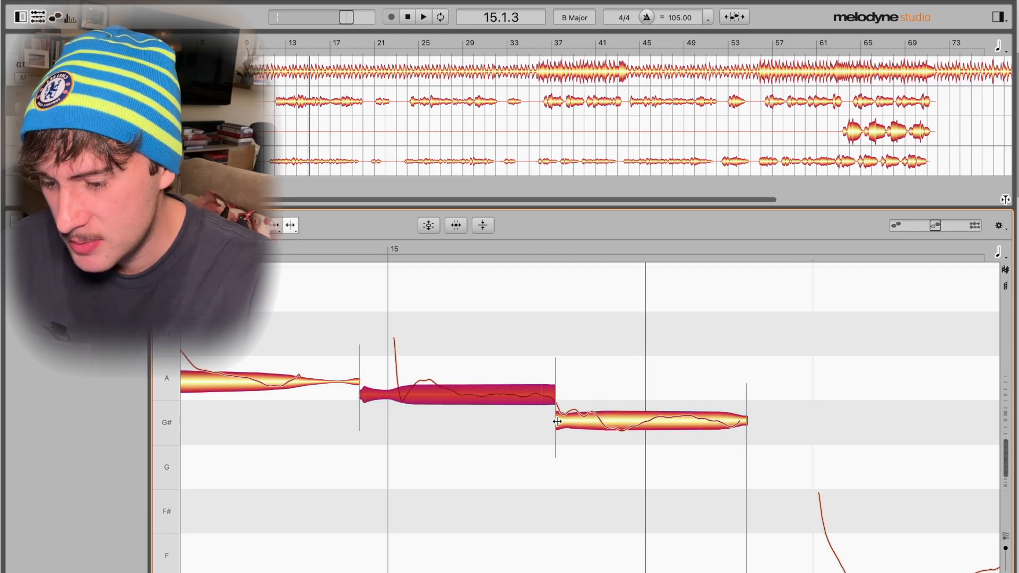
Raise the first half of the split note to A, split it again, and set its opening piece to A 3, 0 ct
mouse_move(483, 406)
mouse_down()
mouse_move(476, 382)
mouse_move(477, 407)
mouse_up()
double_click(475, 398)
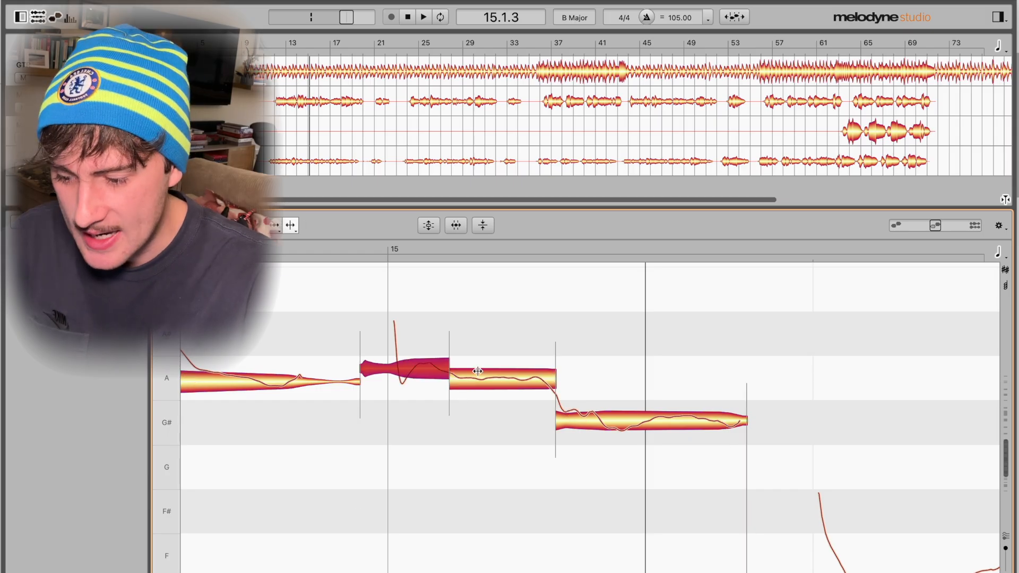
key(F2)
drag(426, 373, 425, 385)
double_click(425, 385)
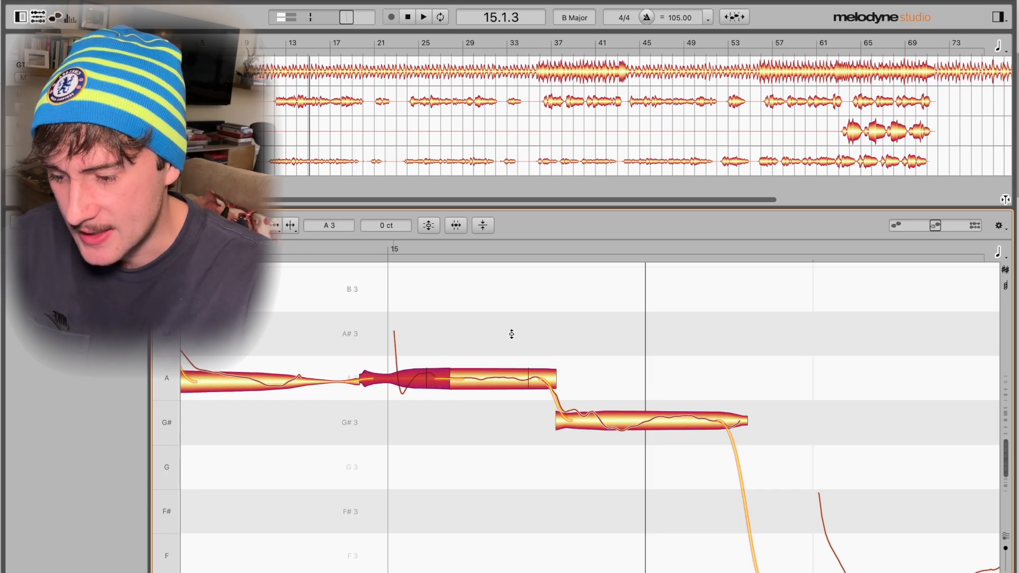
Play the passage from the end of bar 14 through the retuned A and G# notes into the E note
double_click(300, 247)
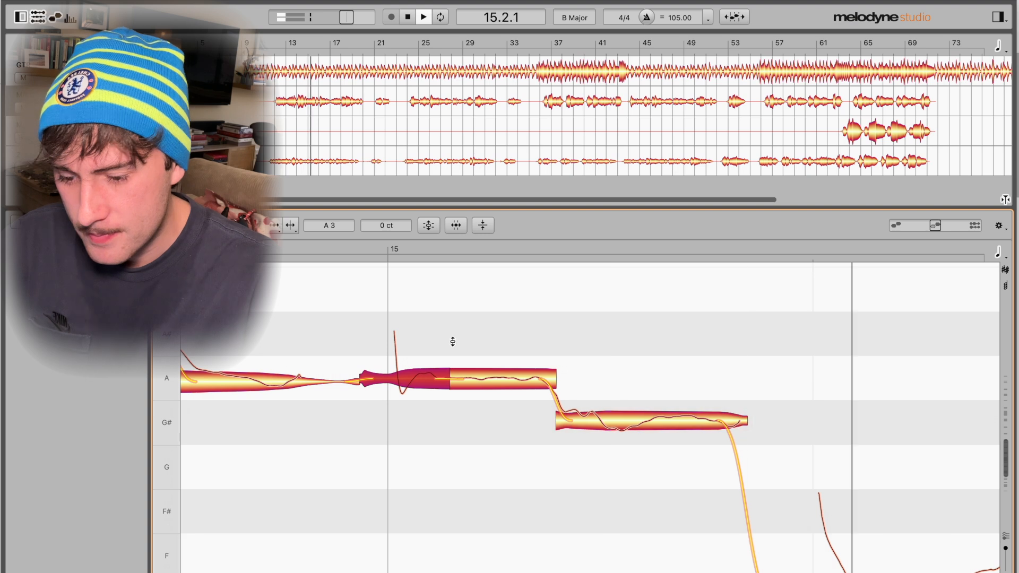
key(space)
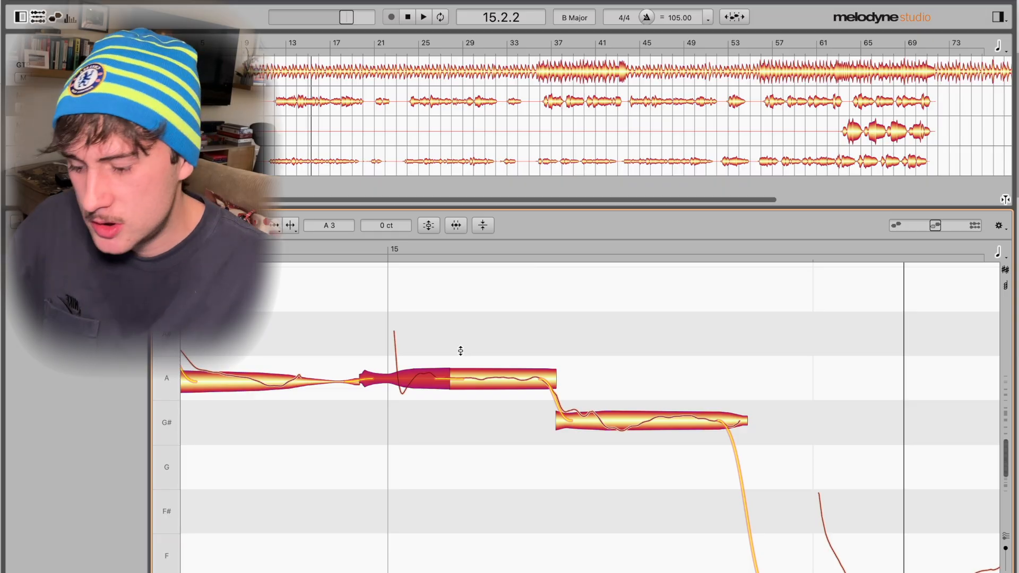
drag(607, 349, 482, 265)
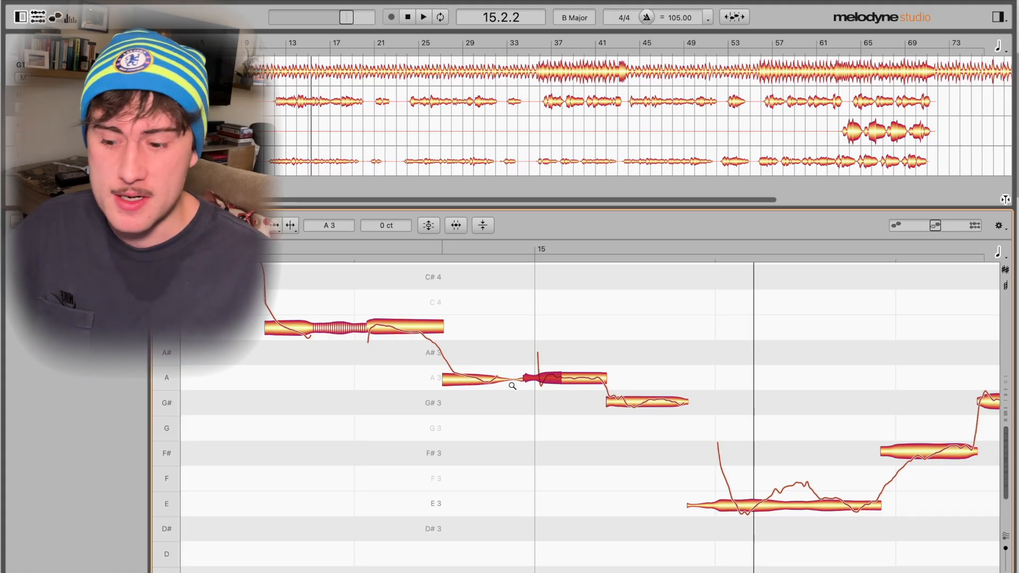
double_click(518, 245)
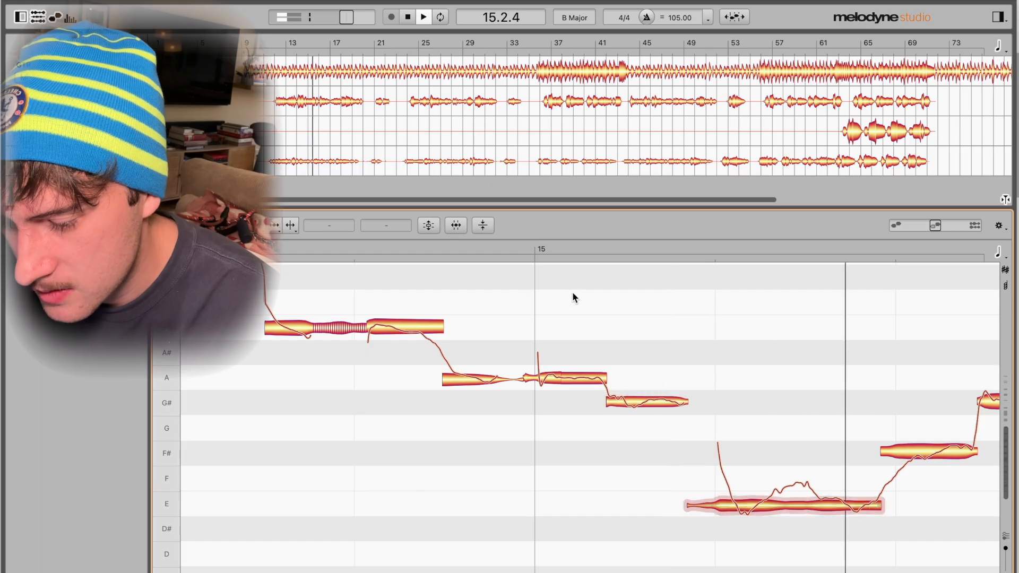
key(space)
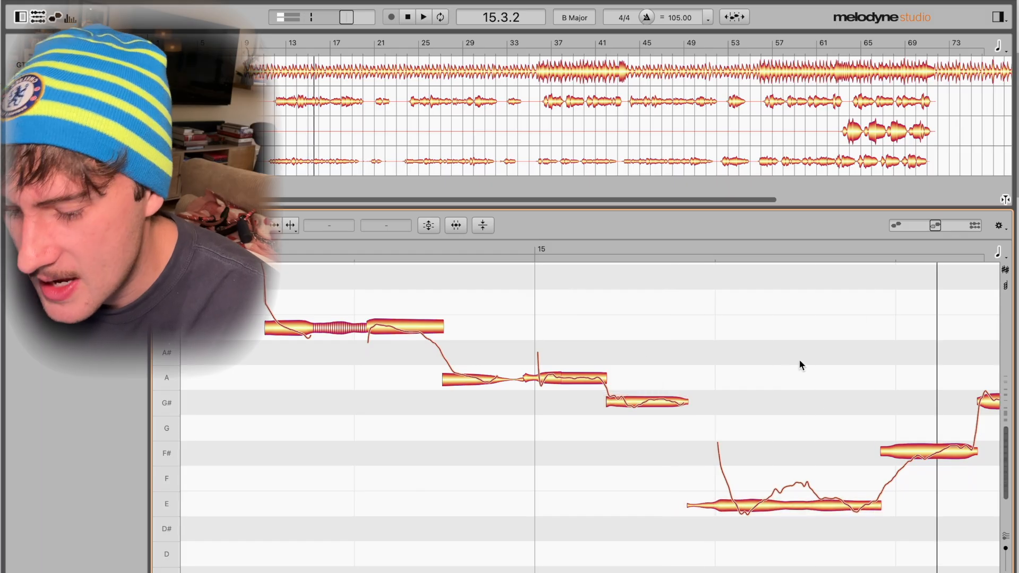
Examine the pitch curve of the low E note in bar 15 and scrub over its middle
drag(877, 404, 890, 446)
mouse_move(825, 417)
mouse_down()
mouse_move(707, 303)
mouse_move(640, 284)
mouse_up()
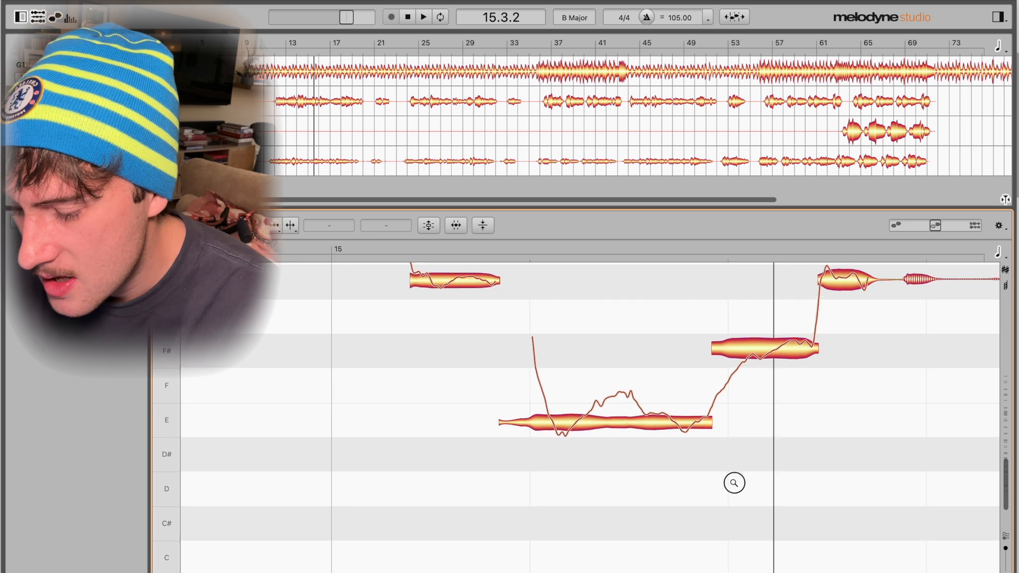
drag(738, 488, 595, 307)
drag(519, 255, 648, 270)
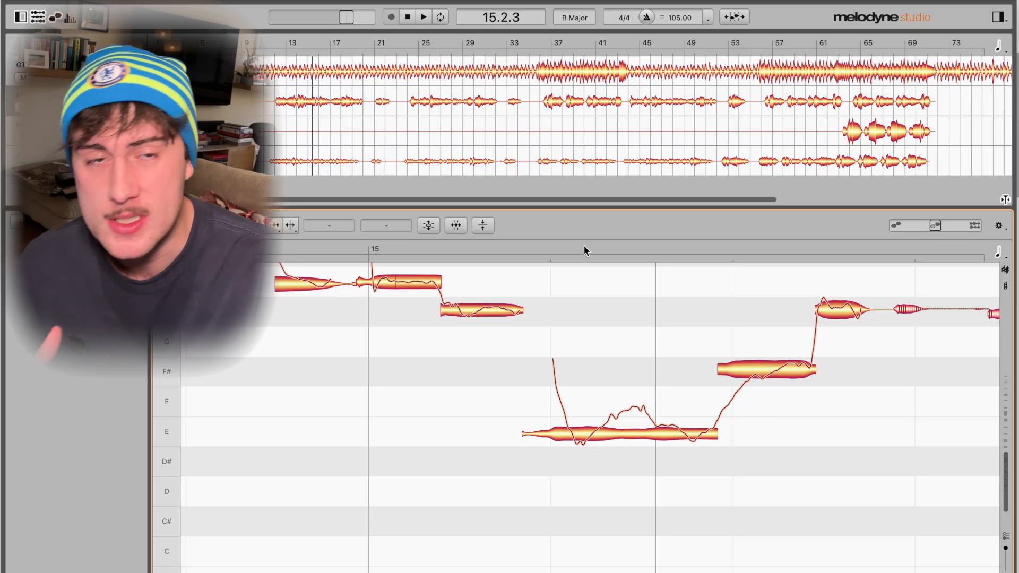
drag(572, 242, 654, 267)
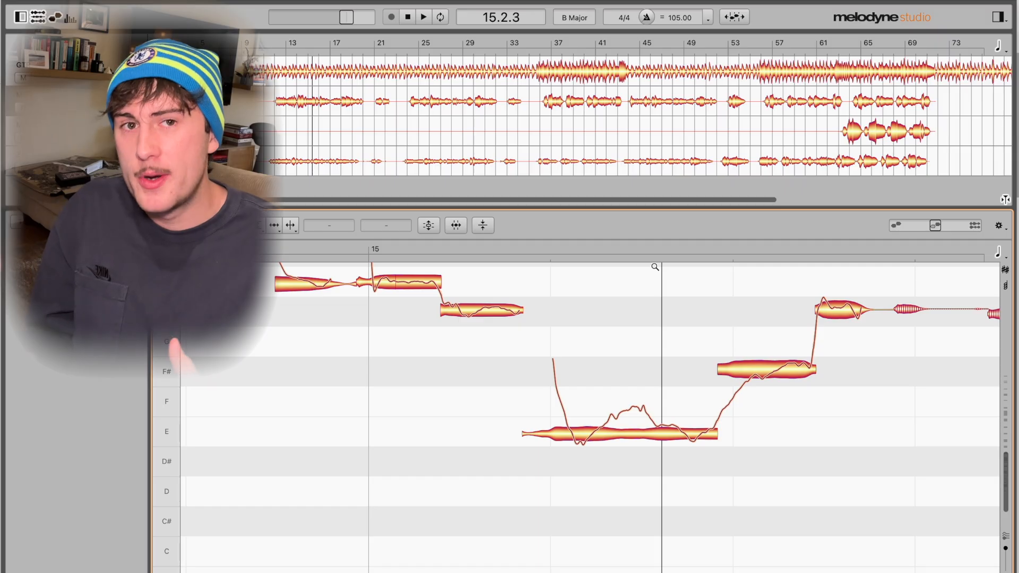
Split the E note in bar 15 on both sides of the pitch rise in its middle
key(F6)
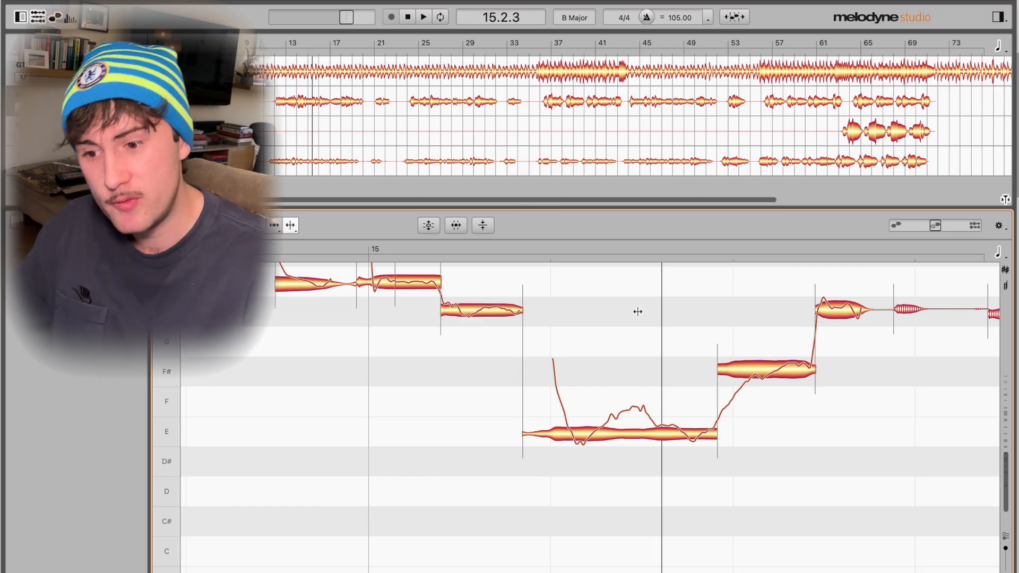
double_click(601, 430)
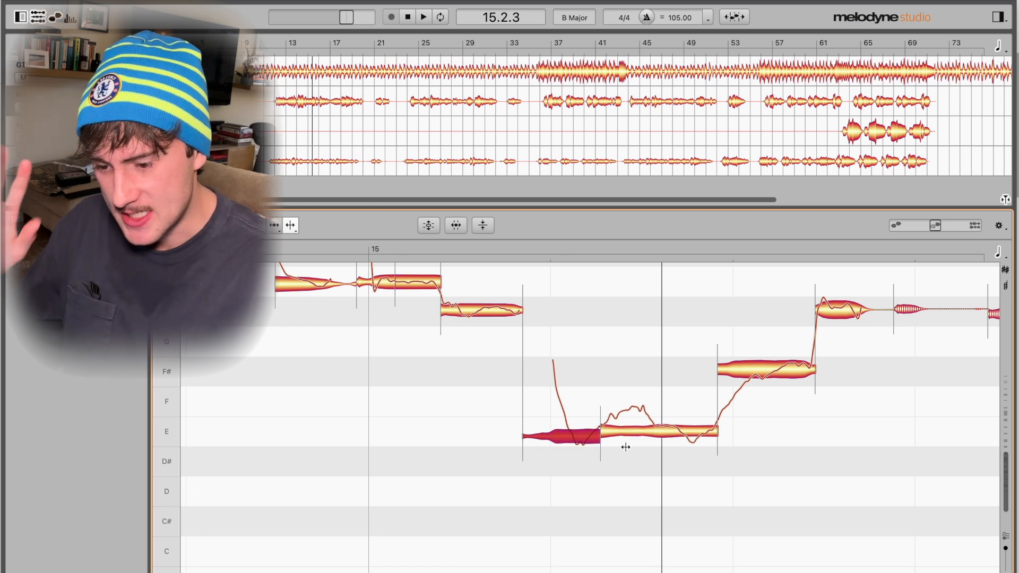
double_click(649, 428)
key(Up)
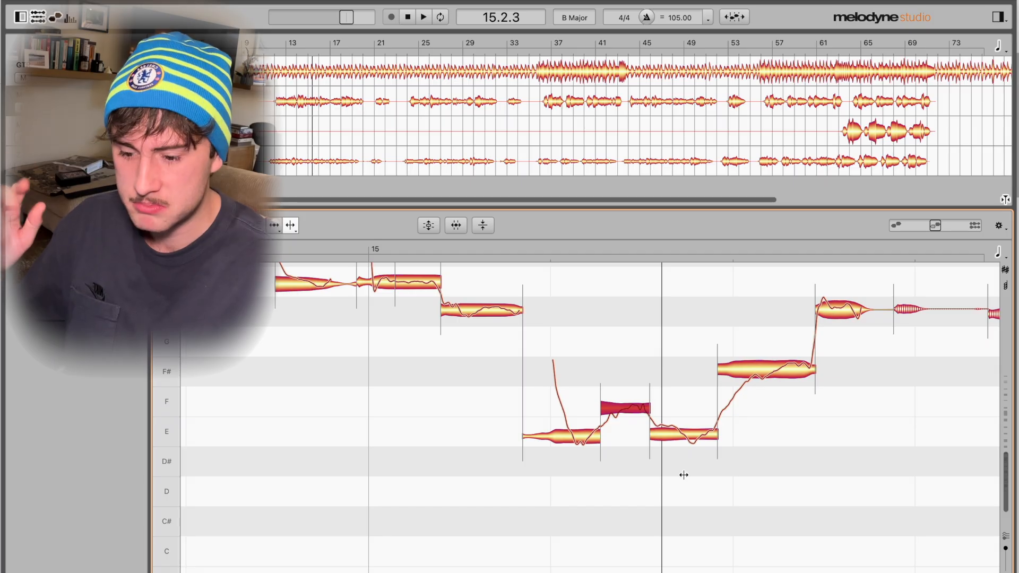
Set the first E piece in bar 15 to E 3, +8 ct and the last to -1 ct, auditioning the passage
click(679, 434)
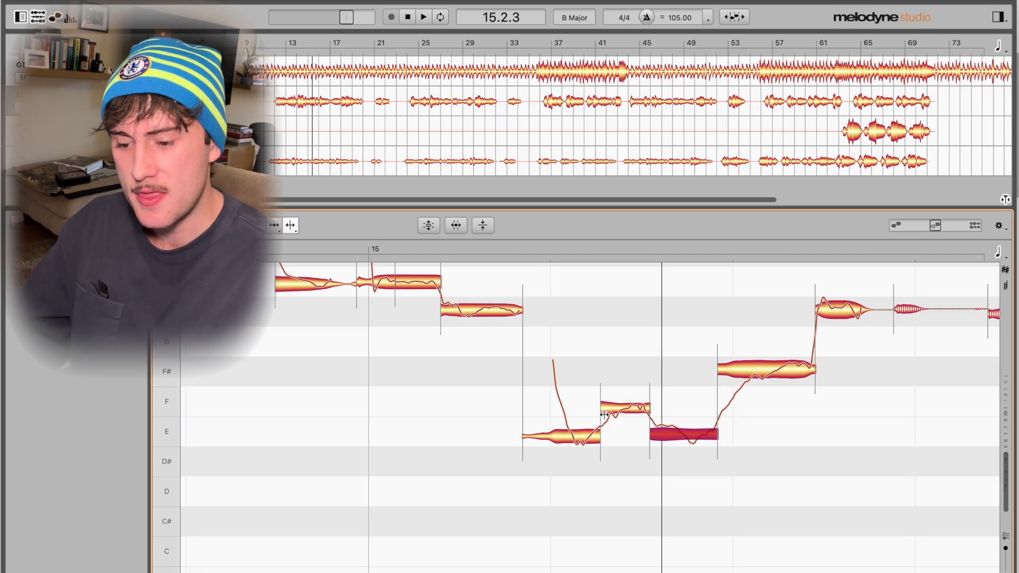
double_click(425, 247)
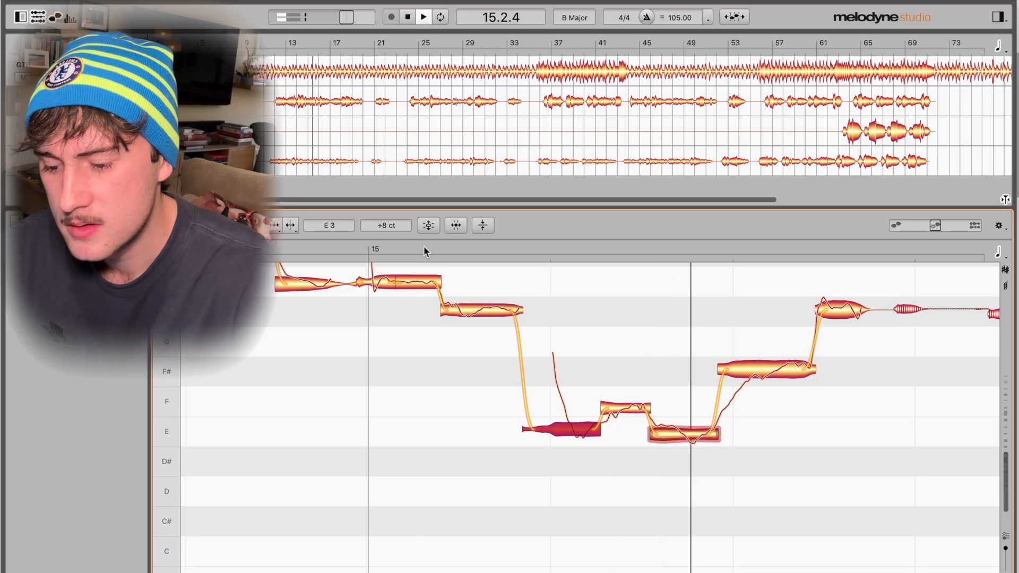
key(space)
click(689, 436)
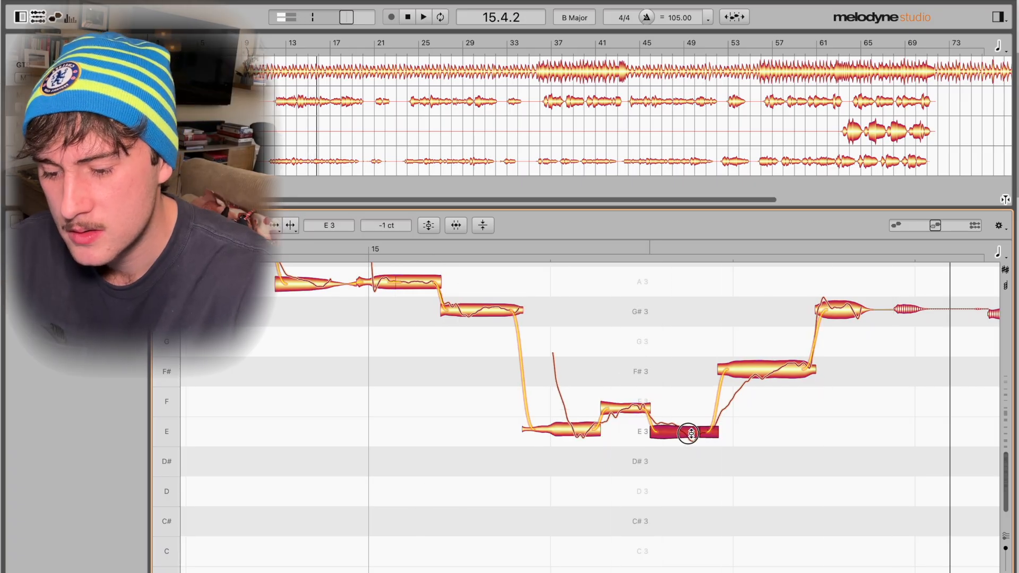
drag(553, 258, 672, 271)
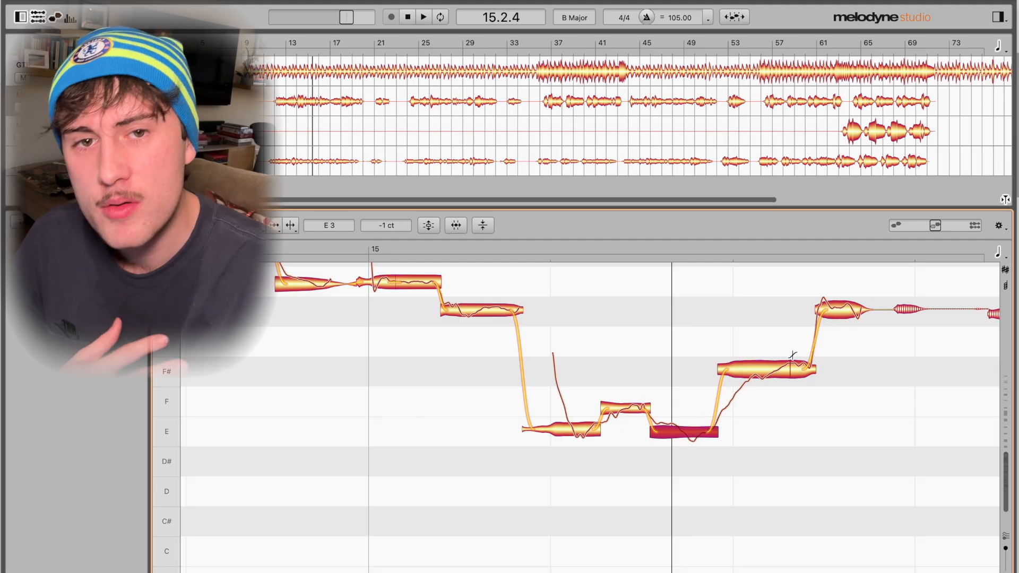
Split the last E piece in two, then set its second half and the first E piece to E 3, 0 ct
key(F6)
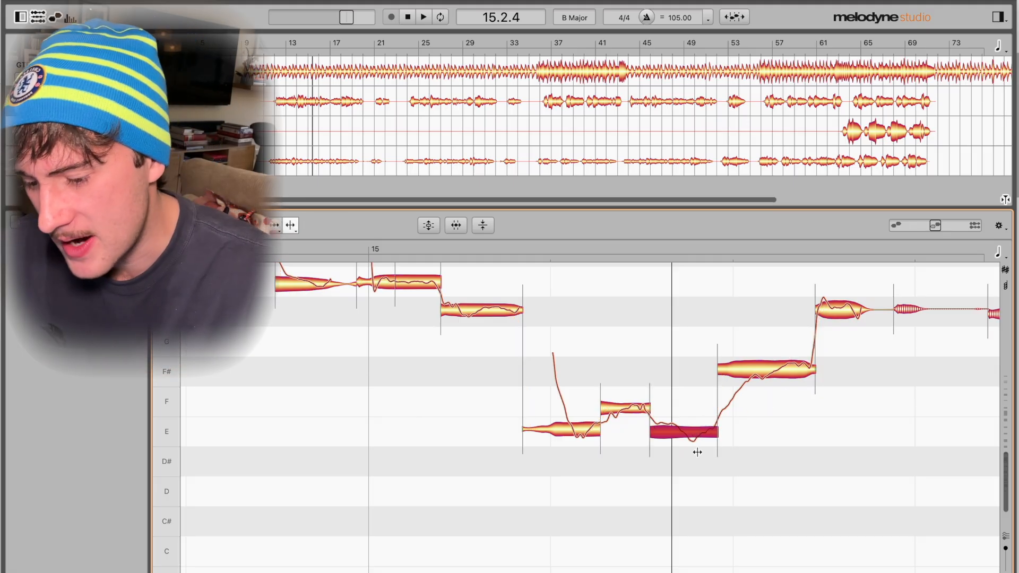
double_click(682, 430)
key(F2)
drag(702, 435, 668, 435)
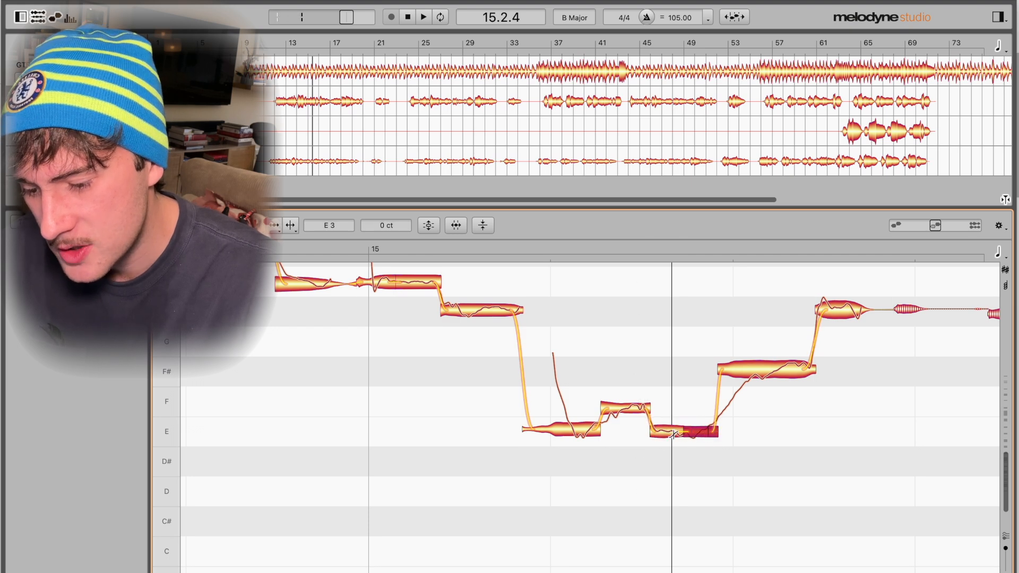
click(584, 434)
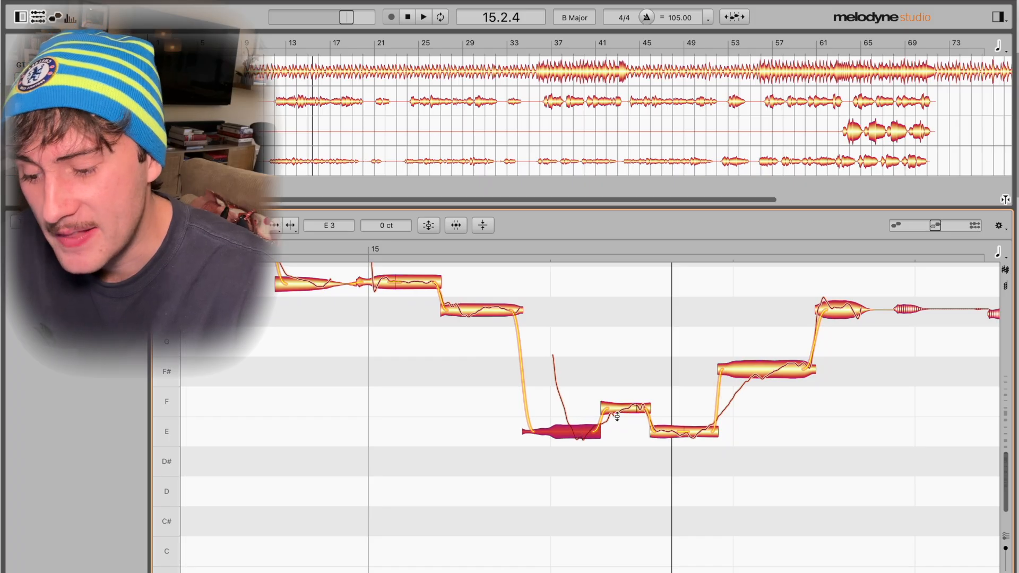
Lower the short F piece between the two E notes to E 3, +28 ct, and play the passage
drag(573, 253, 681, 257)
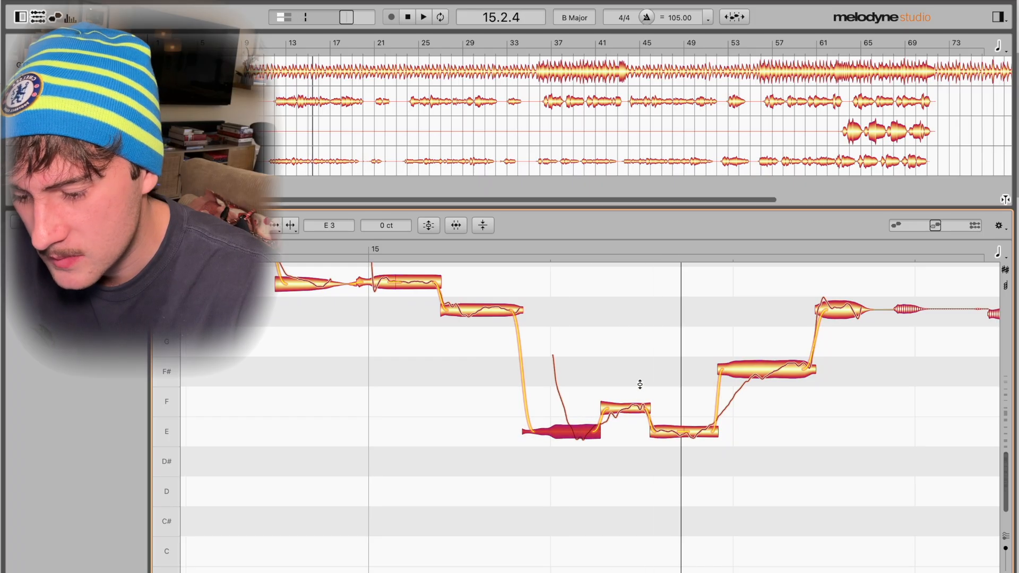
click(625, 411)
drag(627, 418, 628, 422)
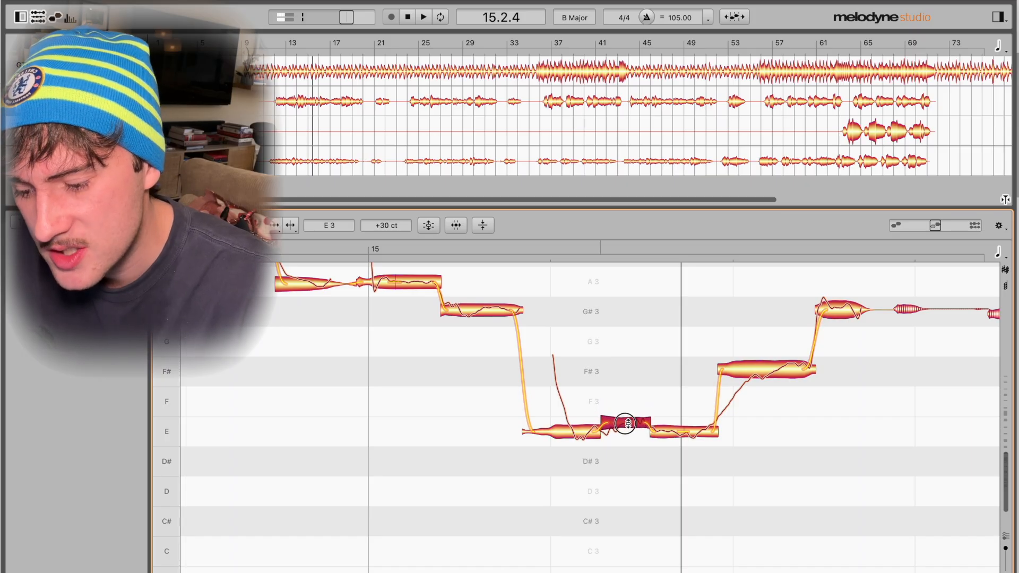
click(503, 253)
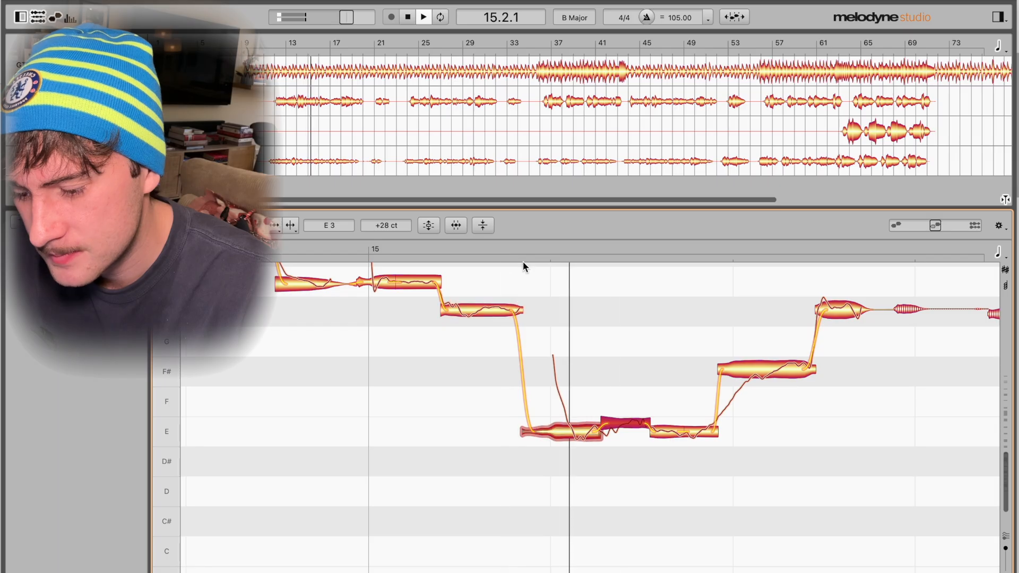
key(space)
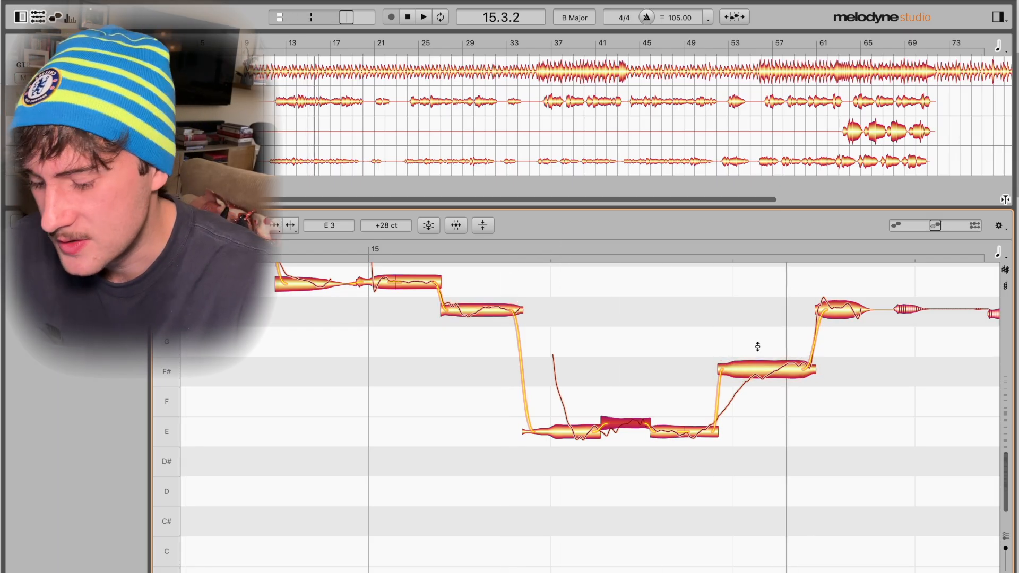
Split the F# note in bar 15 near its middle, set its first half to F# 3, +4 ct, and play on
key(F6)
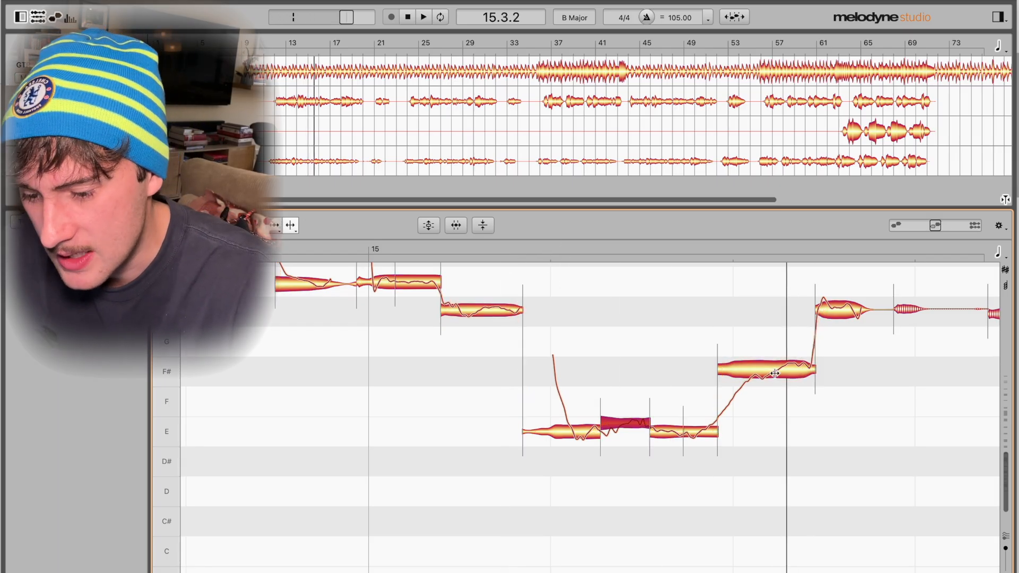
double_click(774, 375)
key(F2)
drag(795, 364, 754, 376)
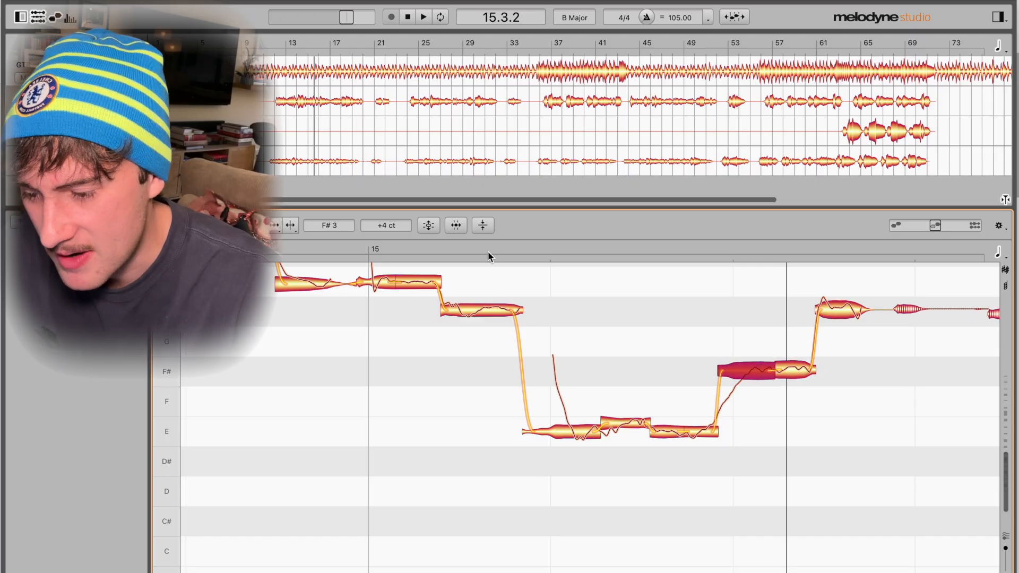
key(space)
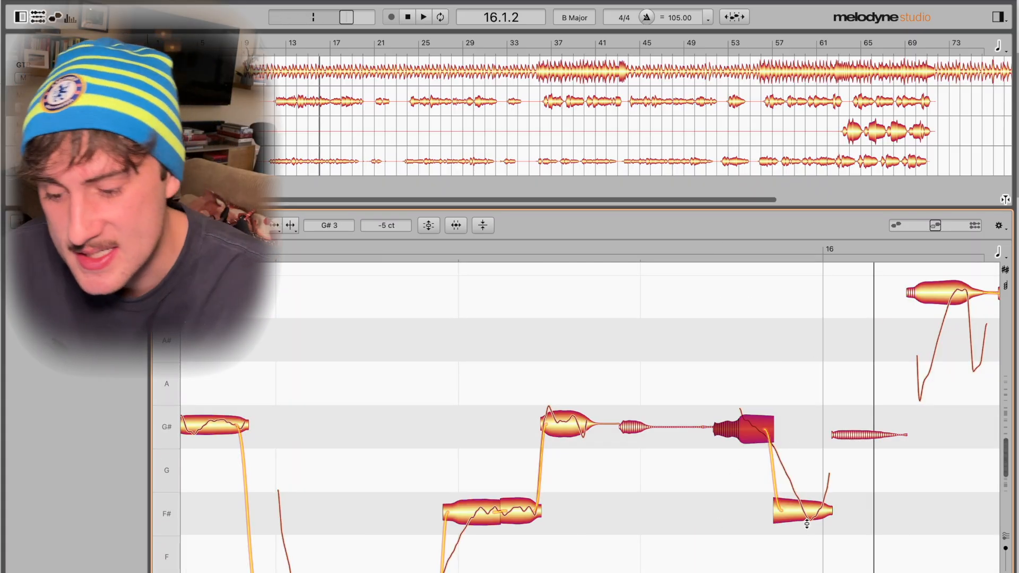
Fine-tune the split notes leading into bar 16, the G# piece to -6 ct and the F# piece to +2 ct
double_click(780, 418)
scroll(808, 451, down, 1)
key(ctrl+z)
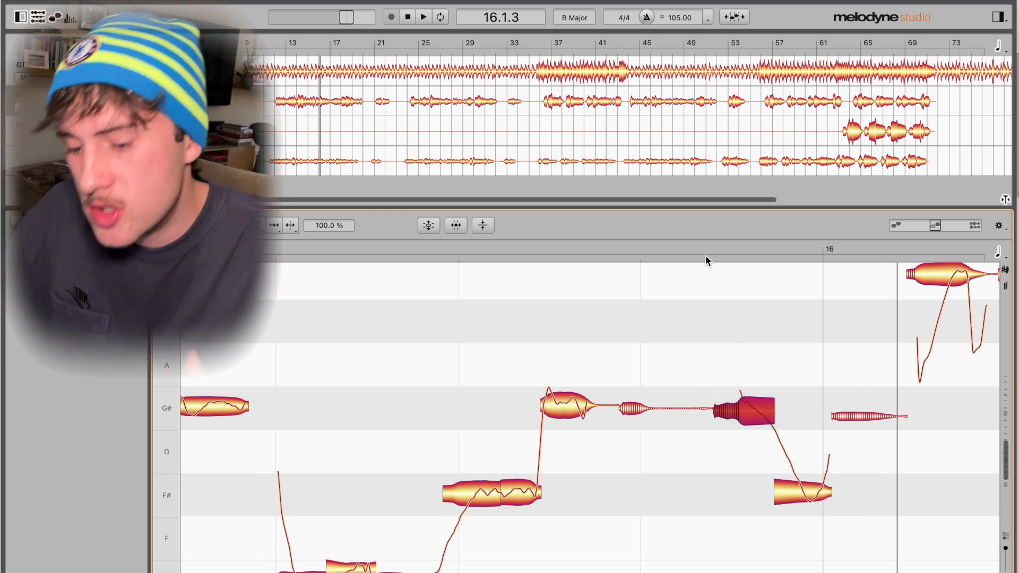
key(ctrl+a)
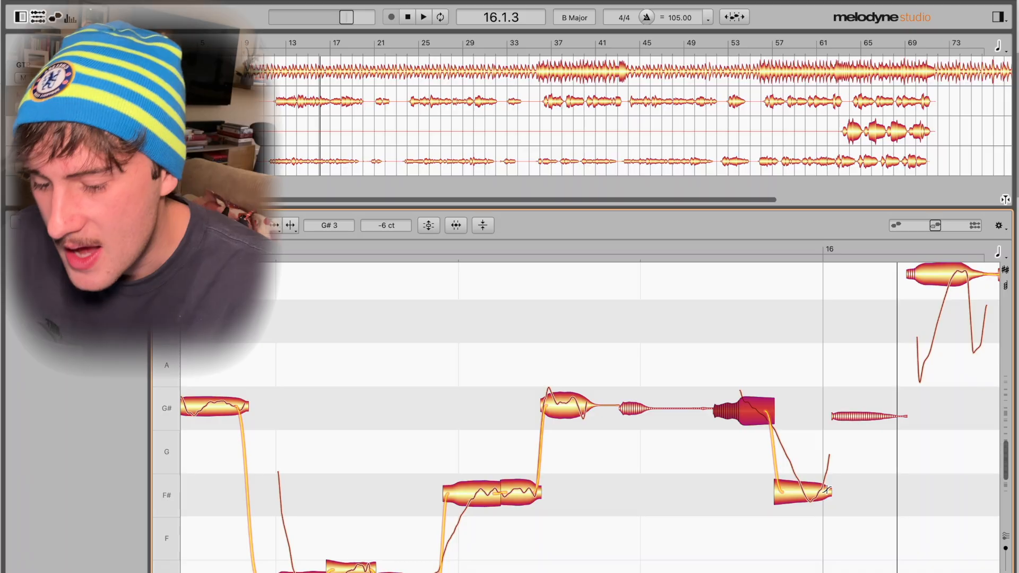
click(818, 489)
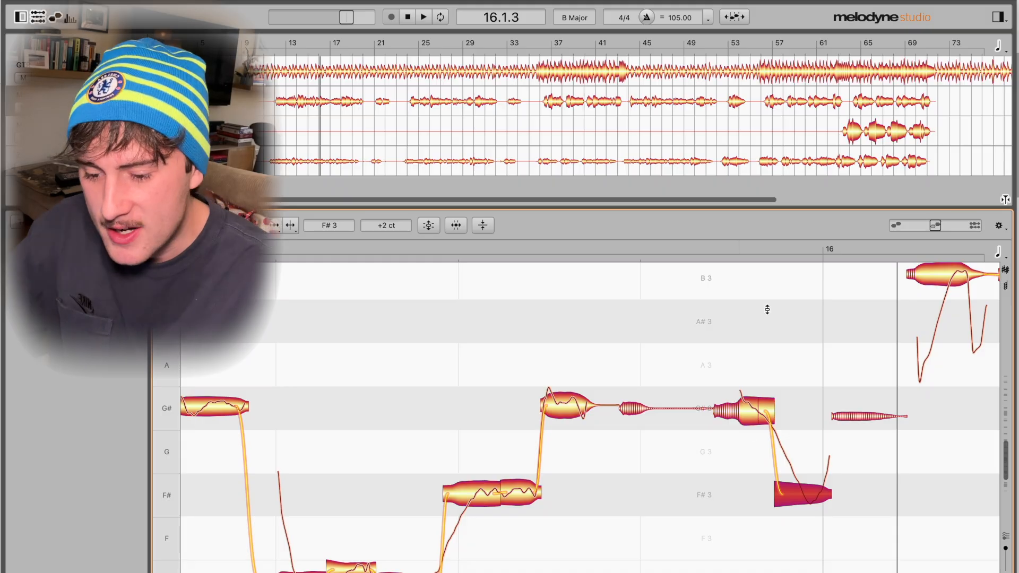
Undo the split and retuning of the note leading into bar 16 to view the original, and restore the edits
key(ctrl+z)
key(ctrl+z)
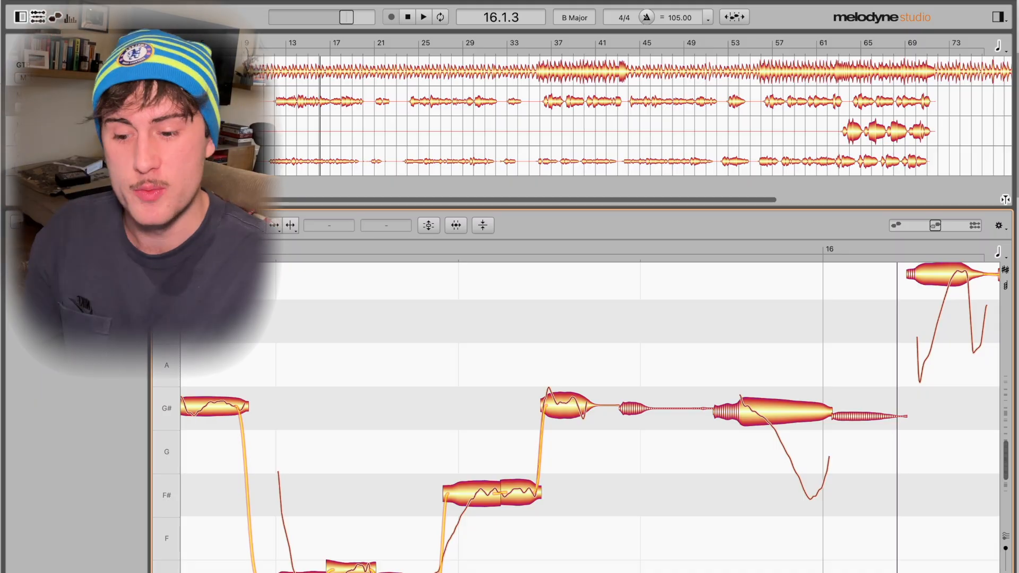
key(super+z)
key(super+z)
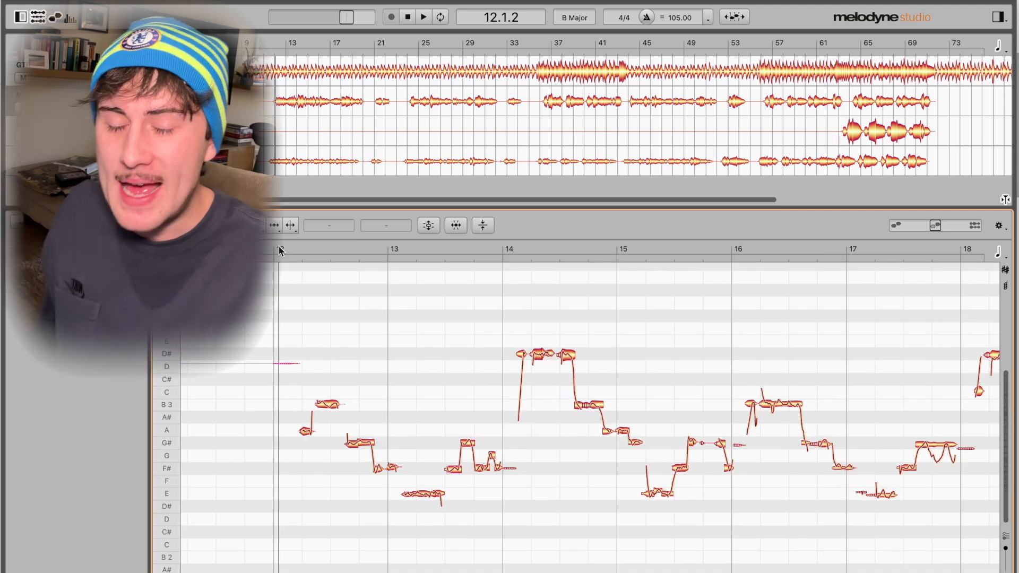
Play the tuned vocal from bar 12 into bar 18 with the other tracks mixed in, listening for notes that need correction
key(space)
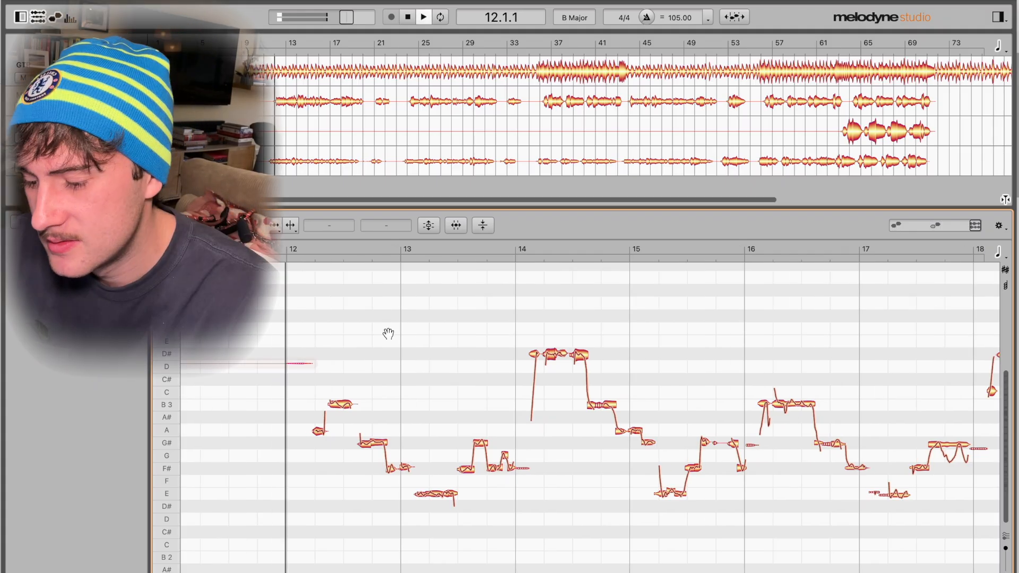
click(959, 226)
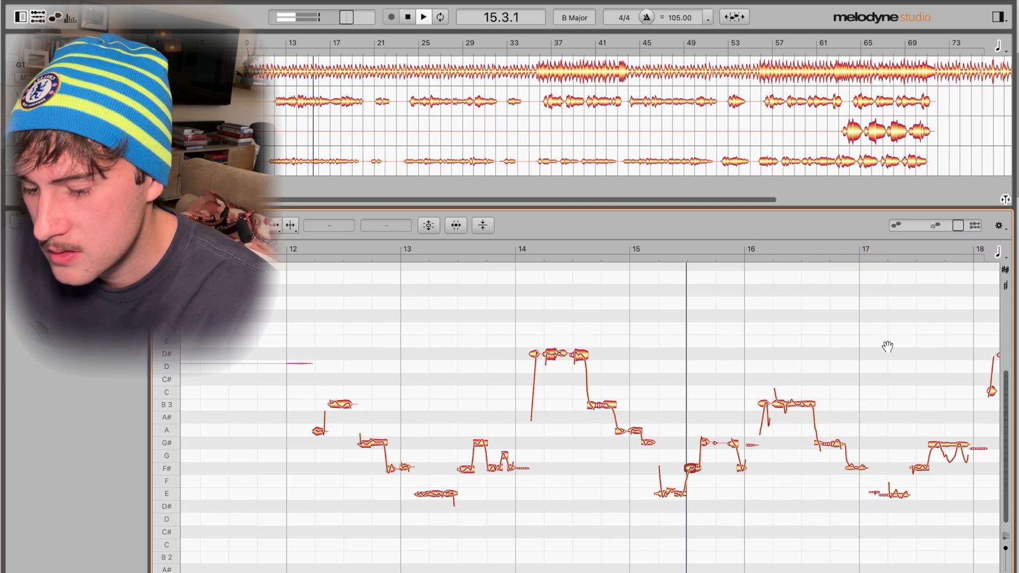
drag(674, 349, 702, 384)
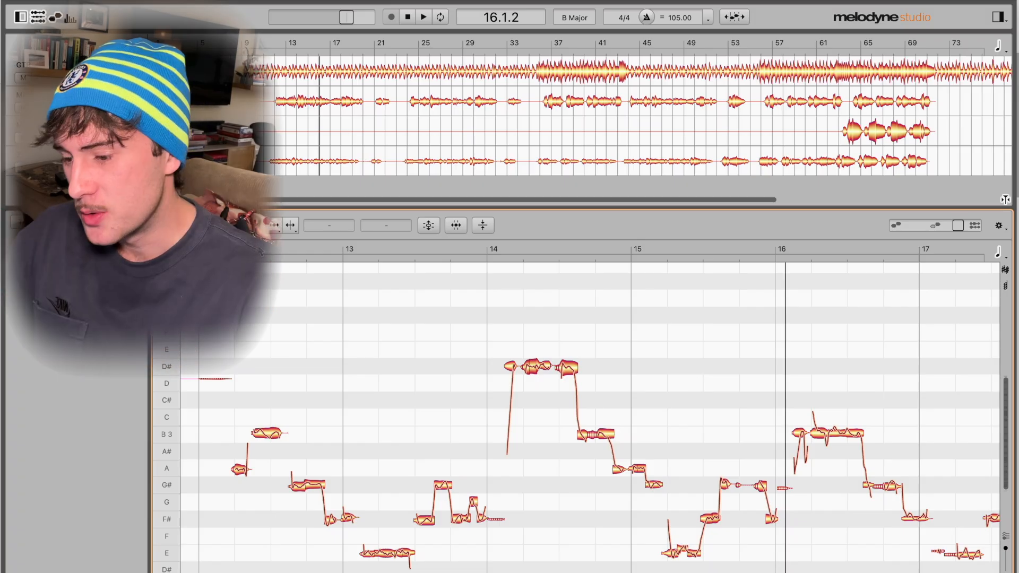
key(space)
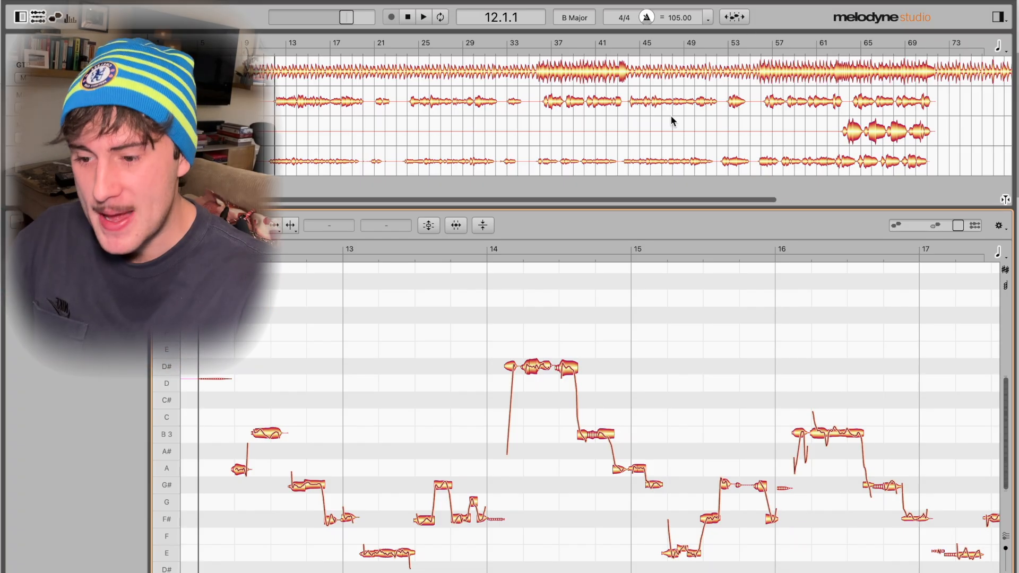
key(space)
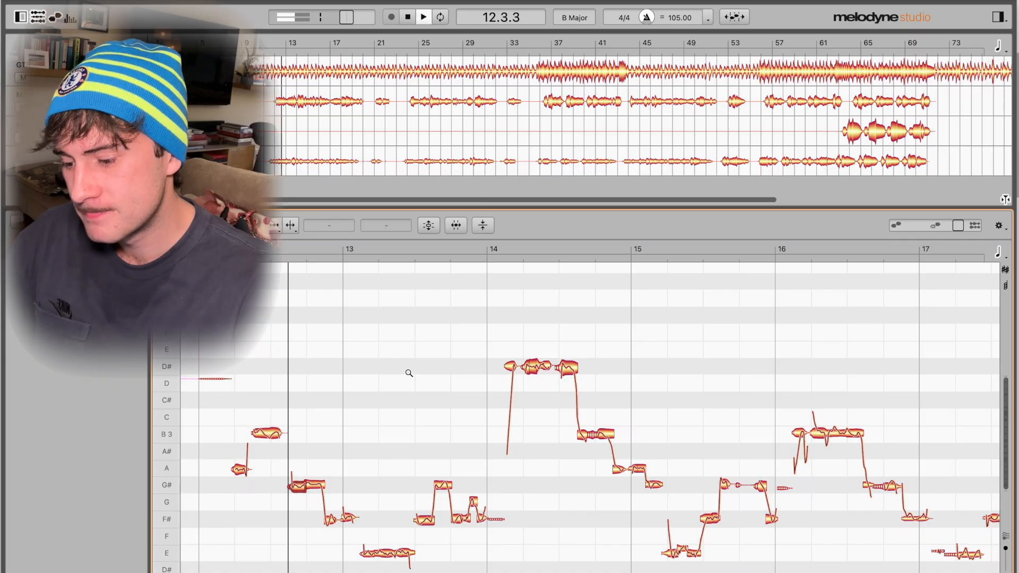
scroll(416, 373, down, 1)
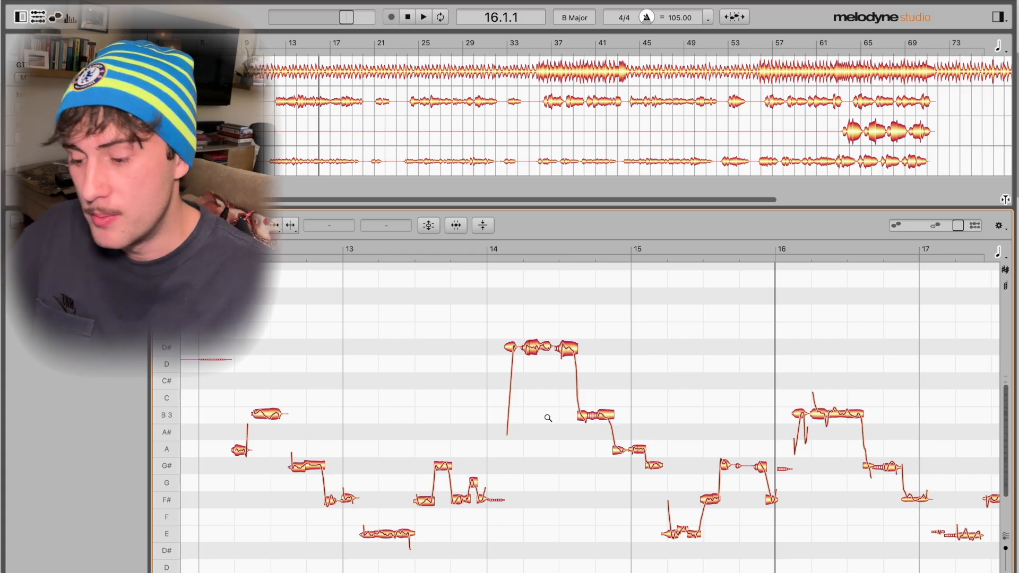
key(space)
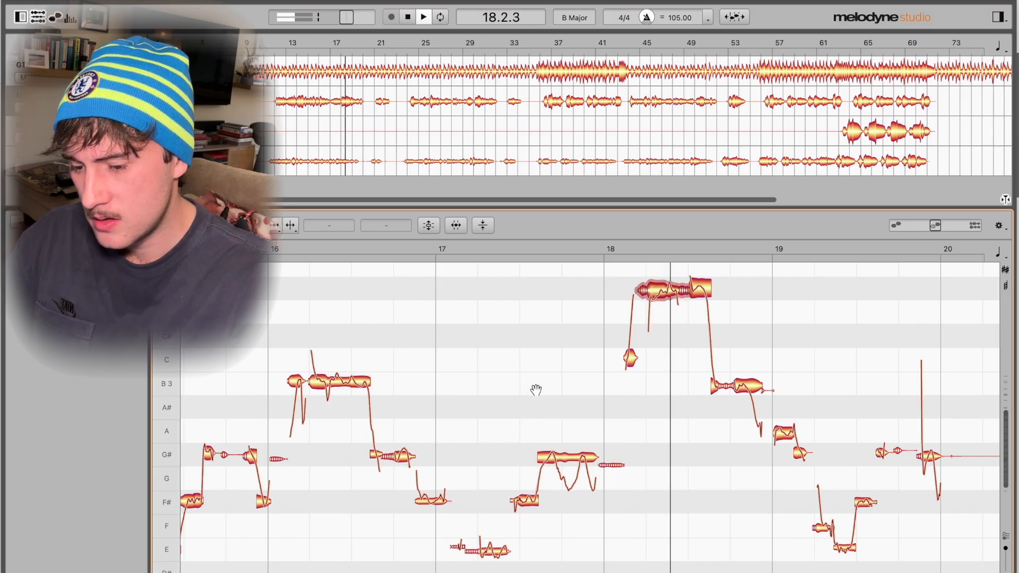
key(space)
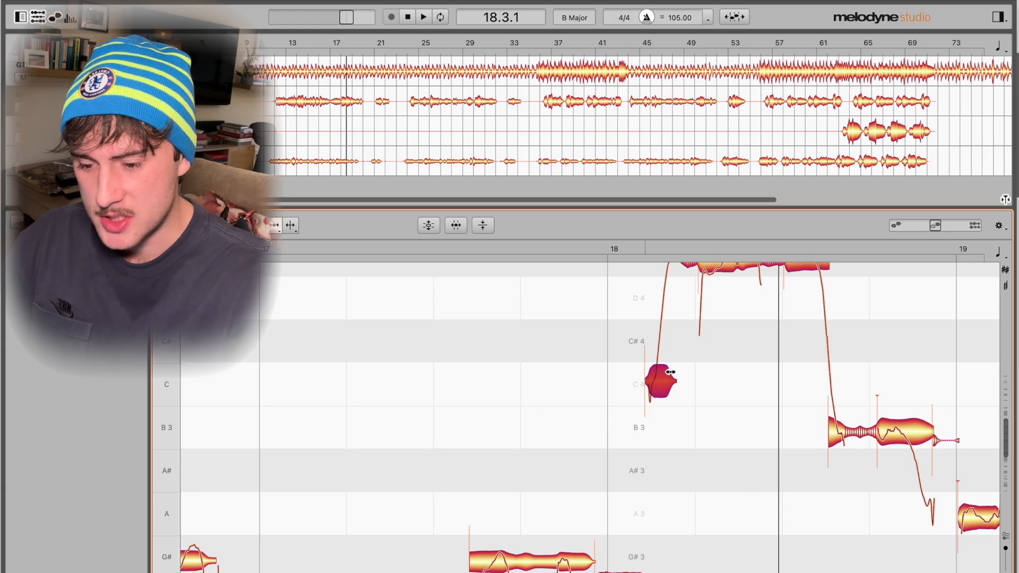
Move the start of the long D# note in bar 18 slightly earlier onto beat 2, and play from bar 17
scroll(670, 372, up, 3)
click(694, 388)
drag(694, 388, 692, 381)
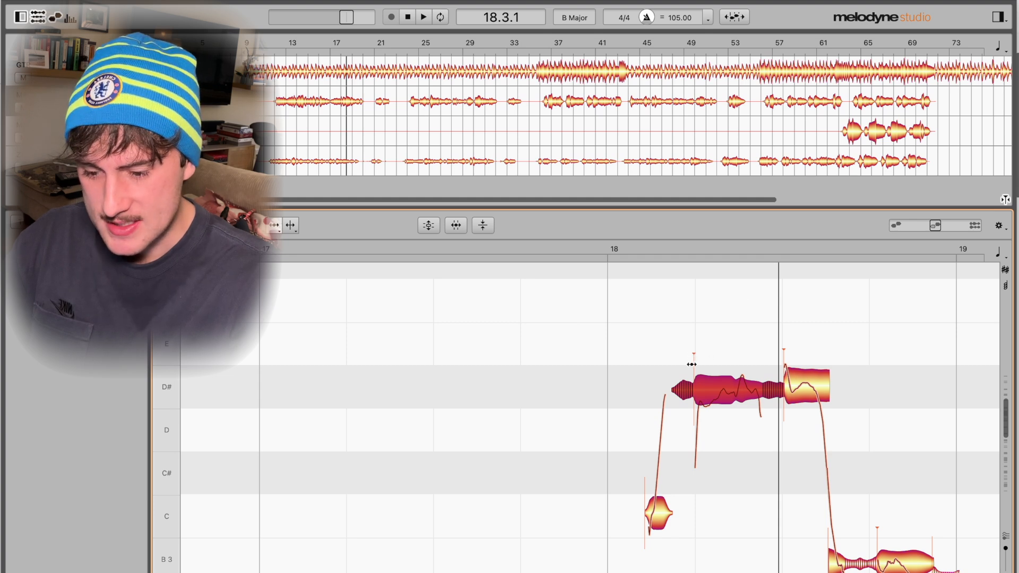
drag(694, 425, 683, 360)
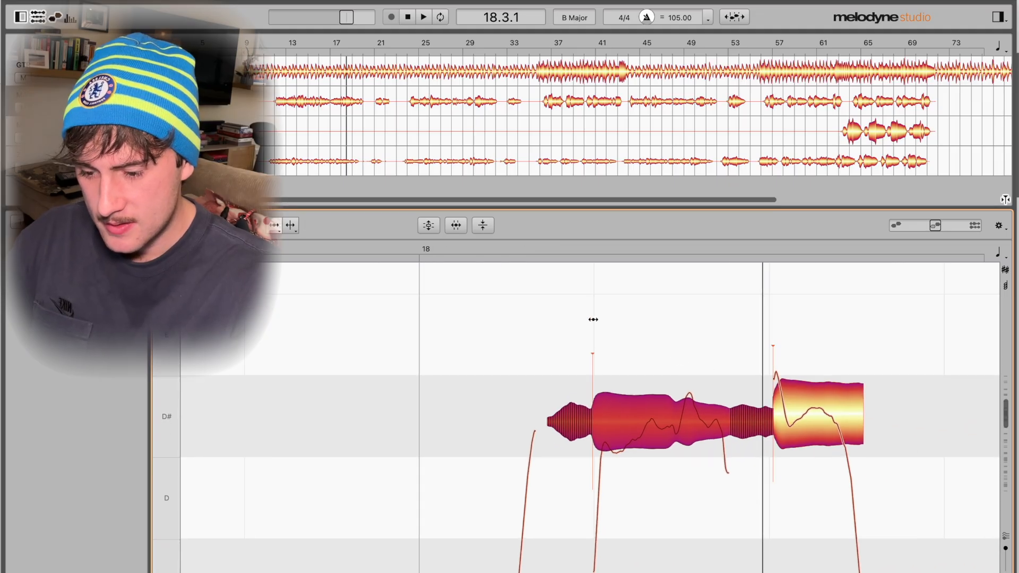
drag(720, 370, 521, 278)
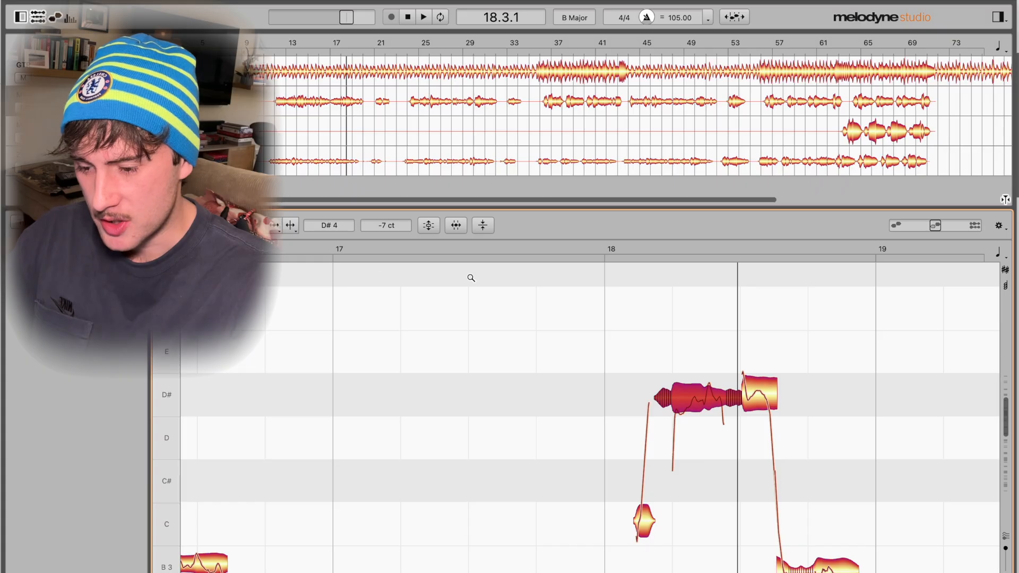
click(337, 258)
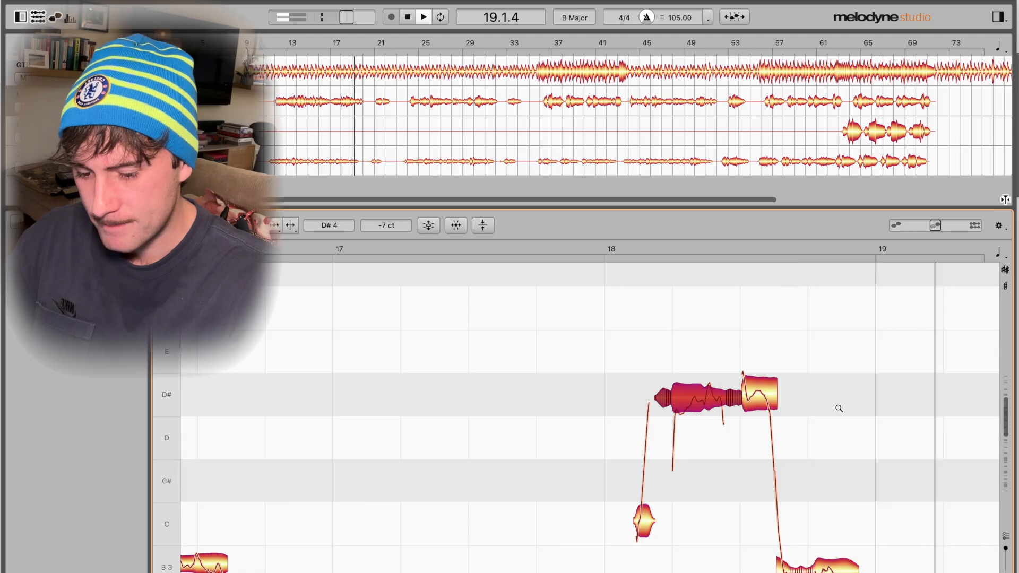
Play bars 16 to 18 and scrub through the start of the long B note in bar 16 to check its pitch
drag(846, 412, 732, 319)
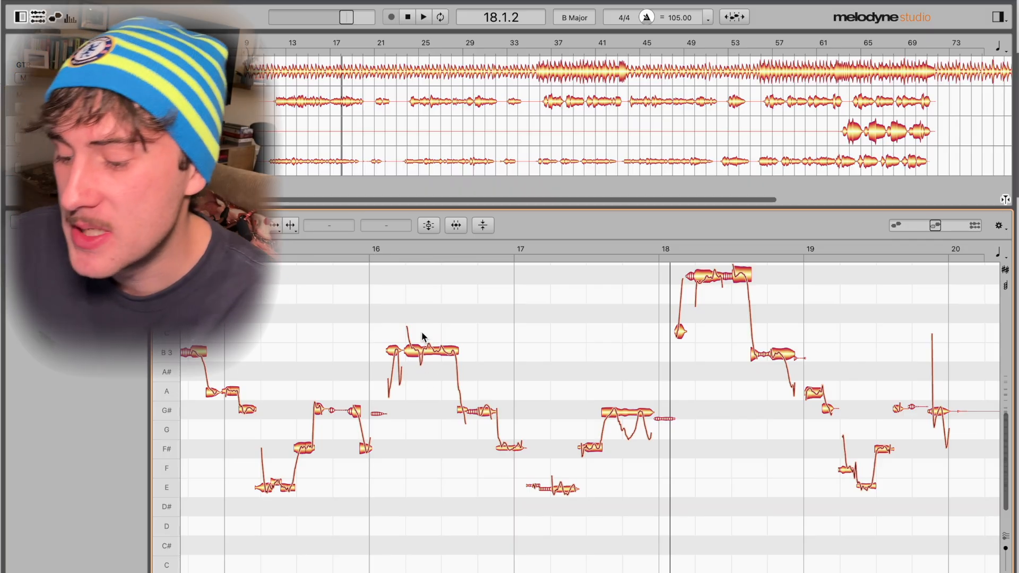
double_click(377, 296)
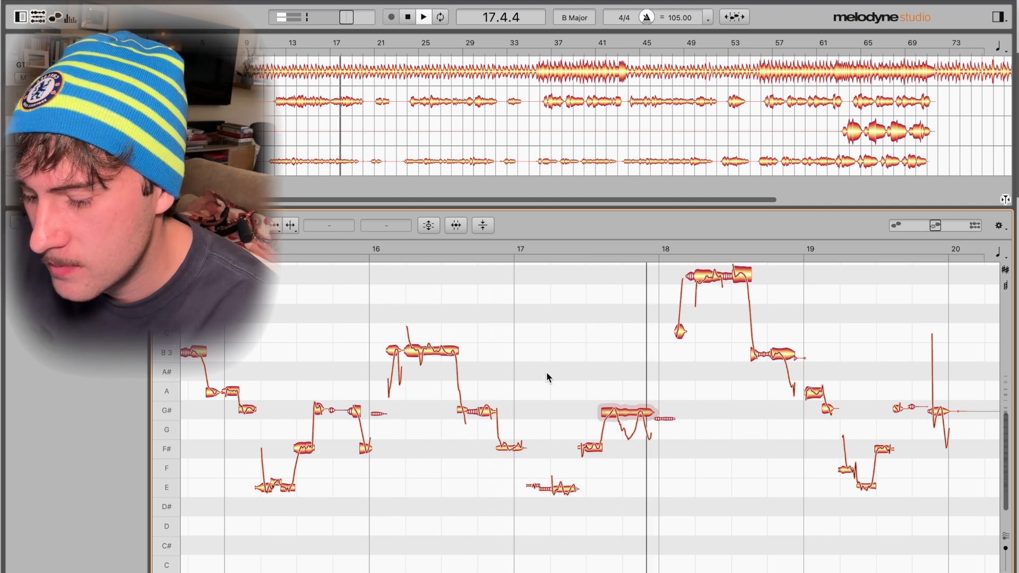
key(space)
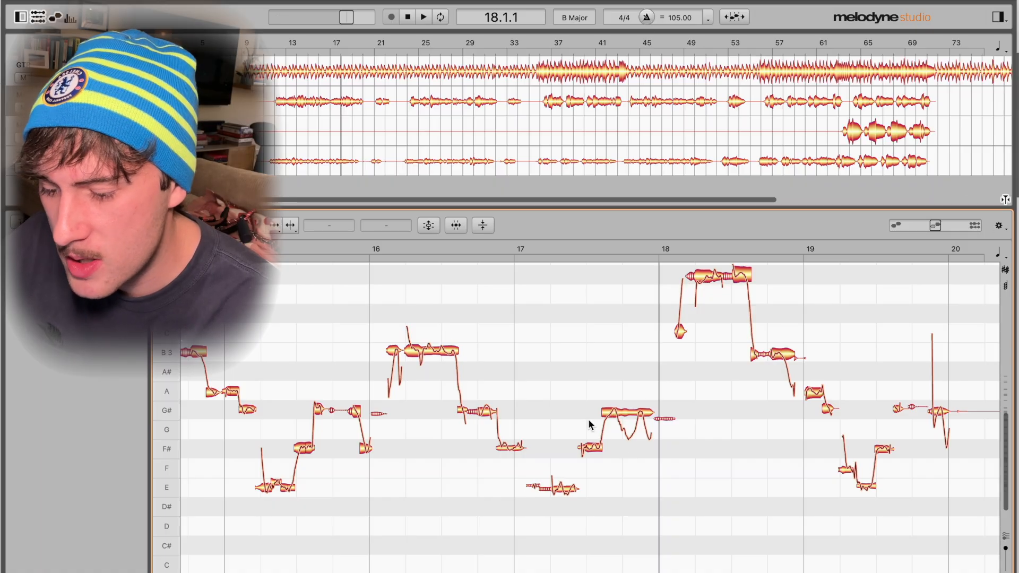
scroll(394, 297, up, 5)
drag(373, 249, 458, 268)
drag(405, 248, 367, 242)
key(space)
key(space)
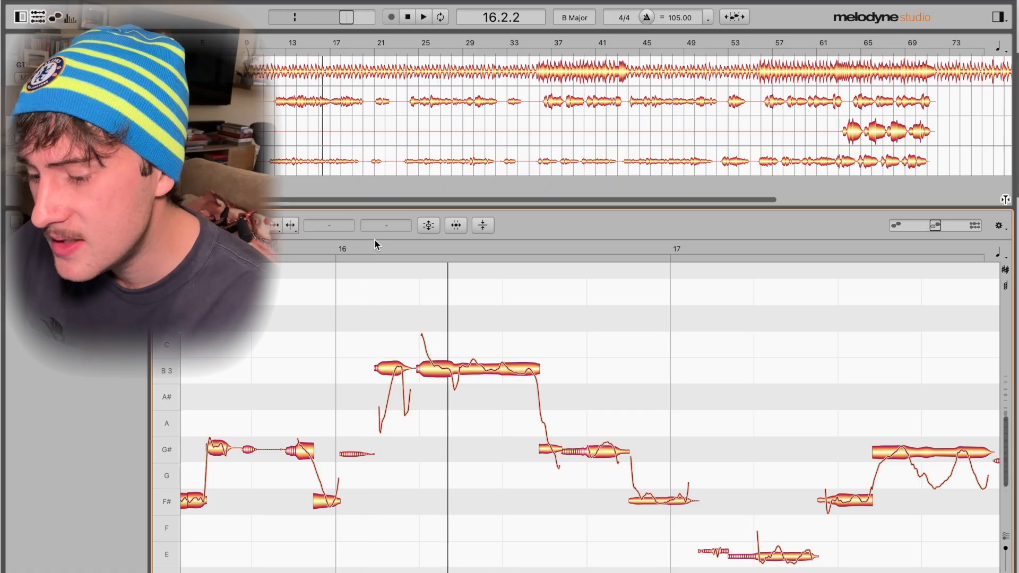
click(337, 253)
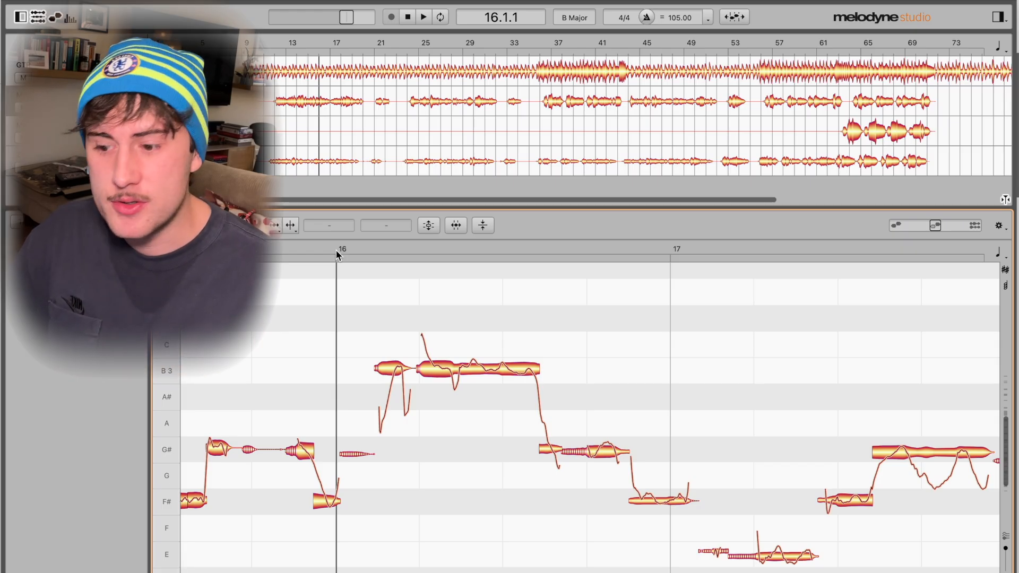
key(space)
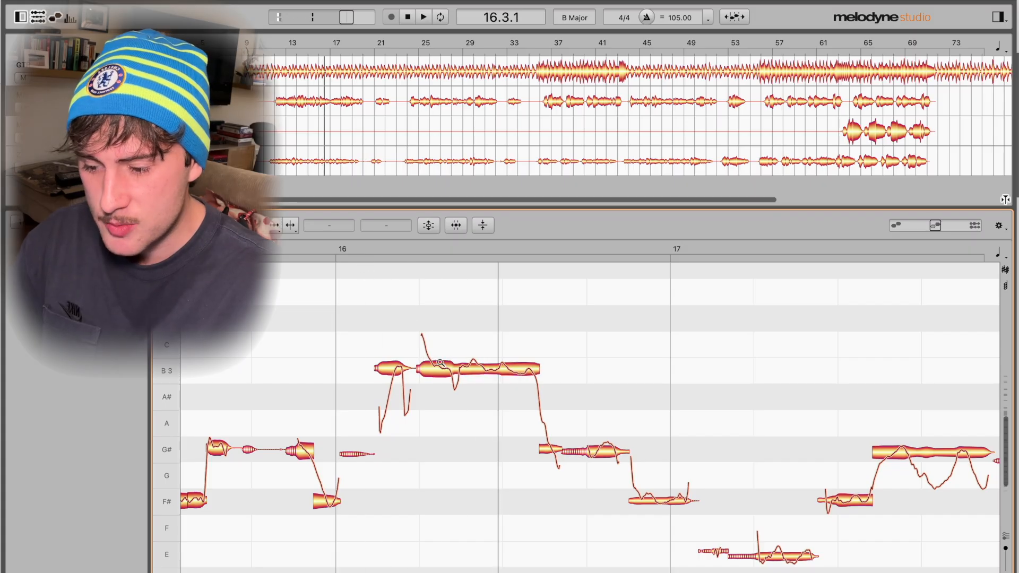
click(352, 243)
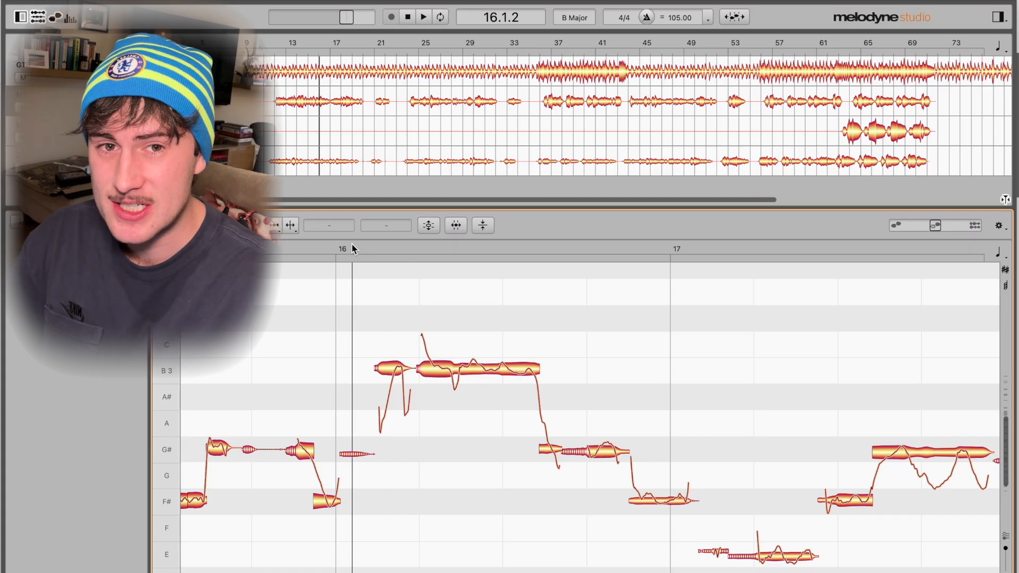
click(406, 245)
drag(406, 245, 439, 257)
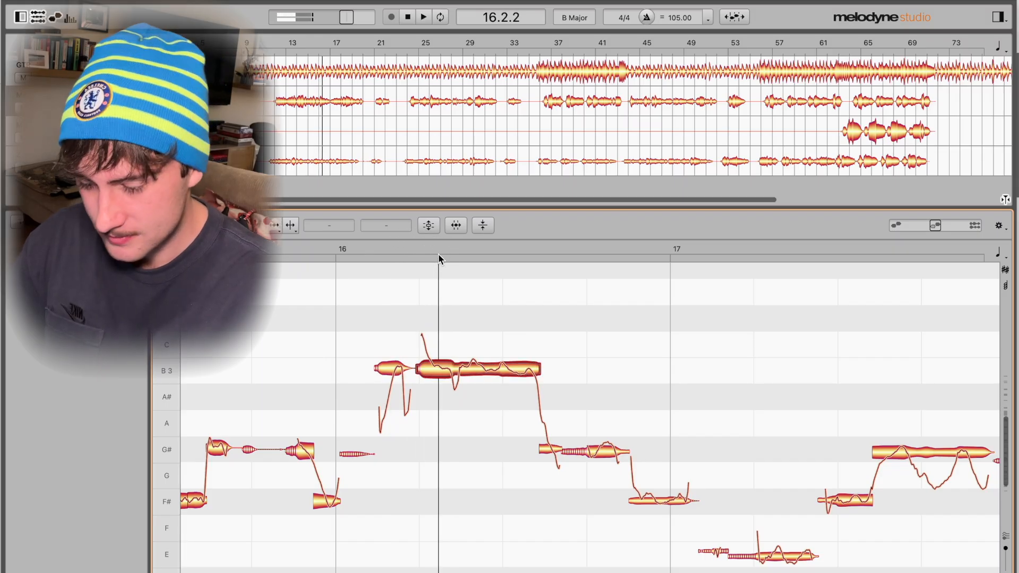
Split the long B note in bar 16 near its start, set the first piece to B 3, +10 ct, and play it
key(F6)
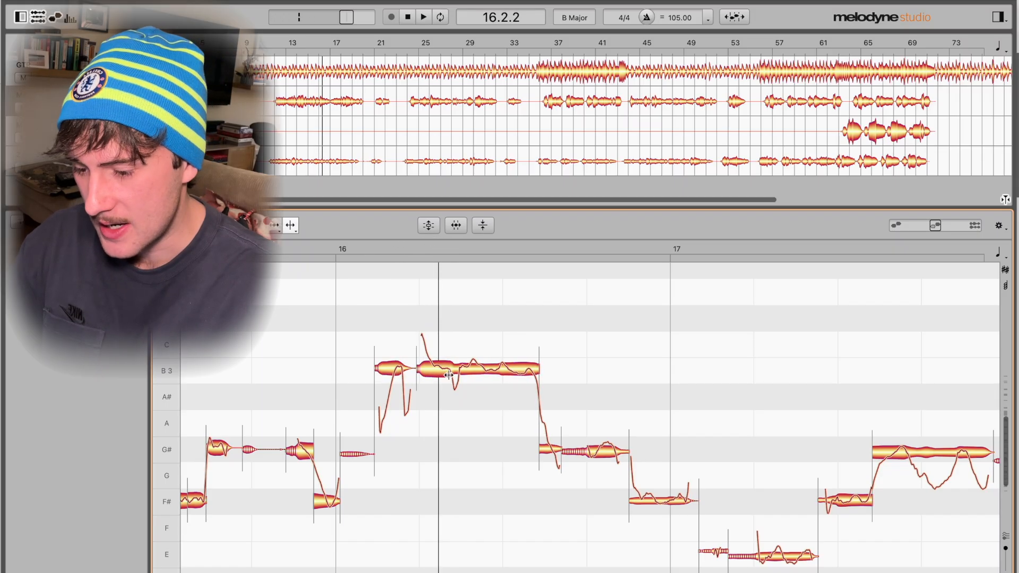
drag(424, 318, 520, 398)
drag(460, 376, 461, 384)
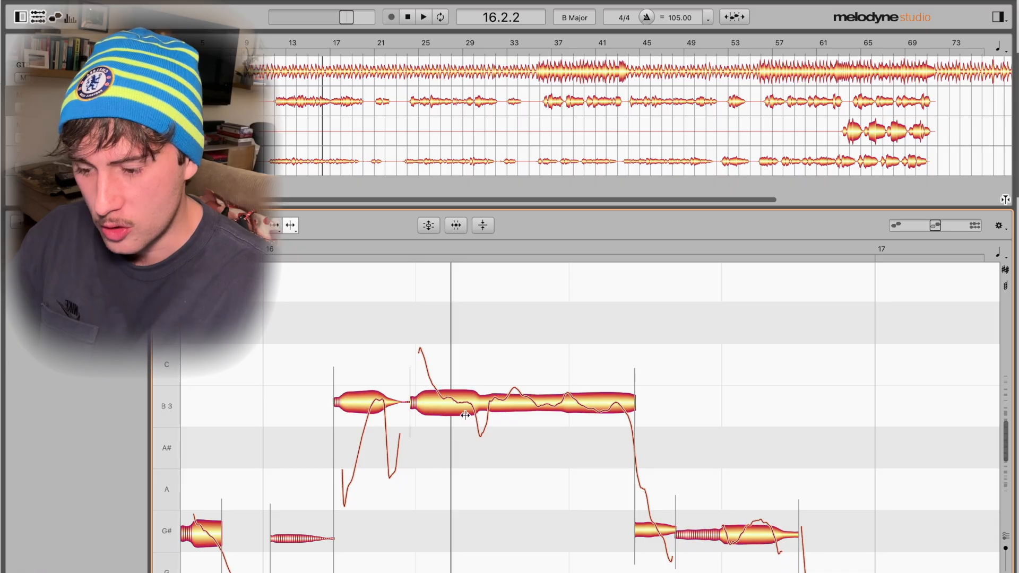
double_click(447, 399)
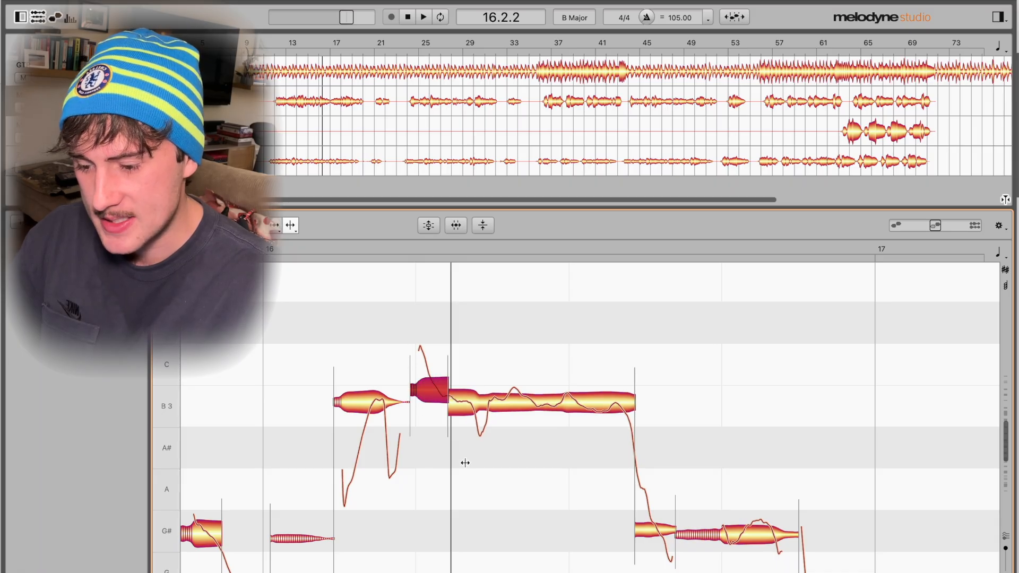
click(428, 390)
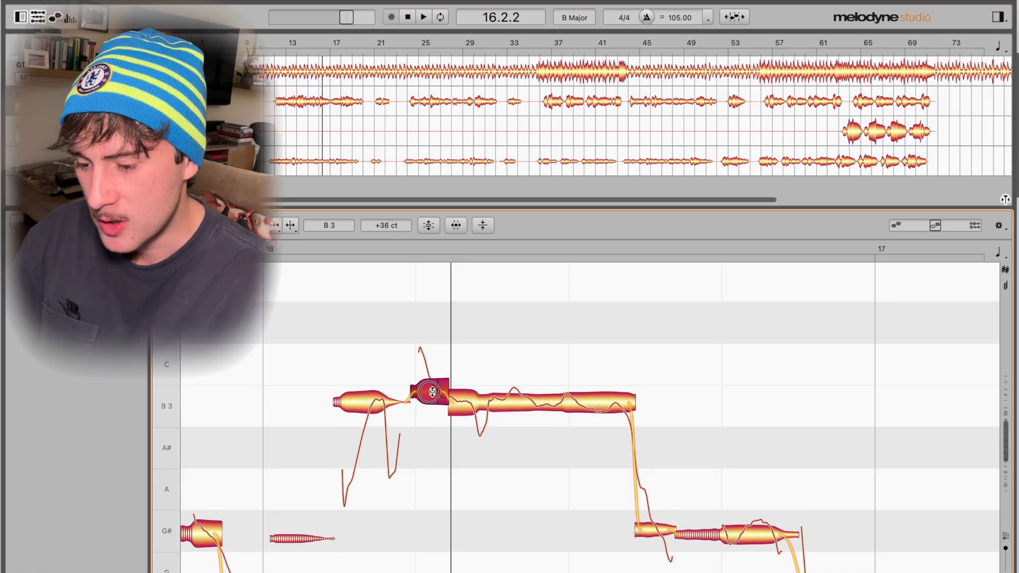
drag(436, 400, 425, 430)
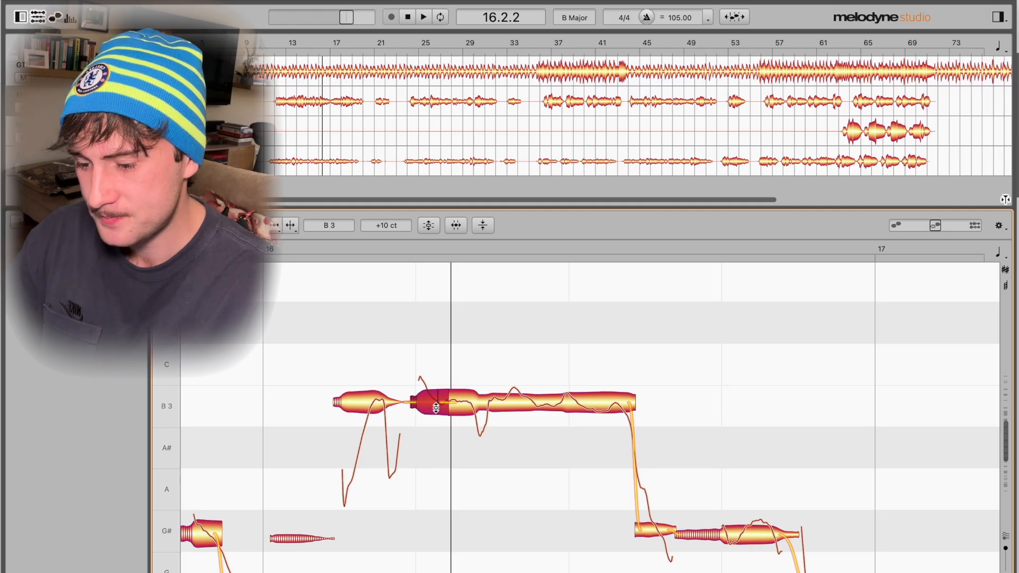
click(270, 261)
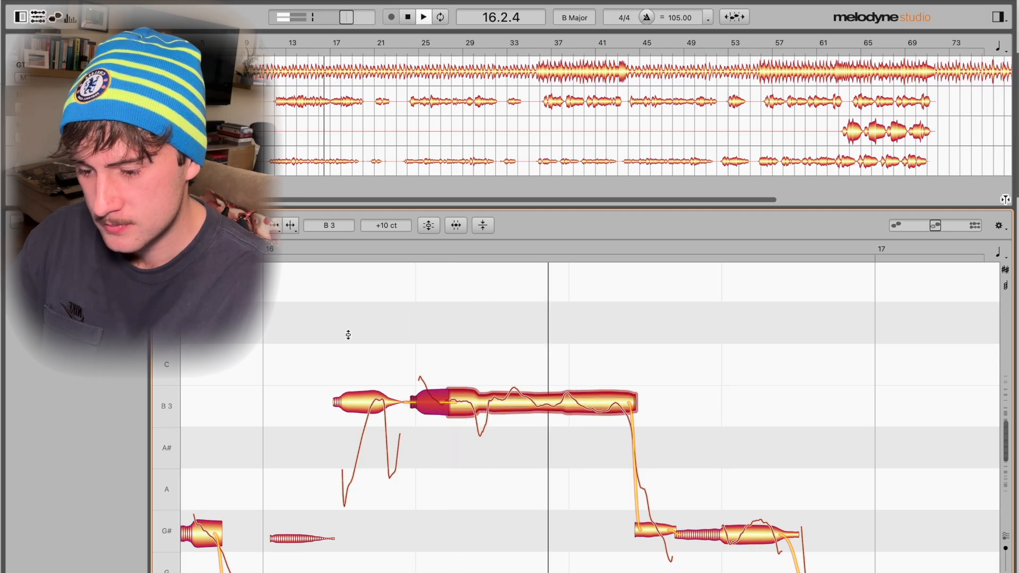
key(space)
click(443, 250)
drag(443, 249, 503, 259)
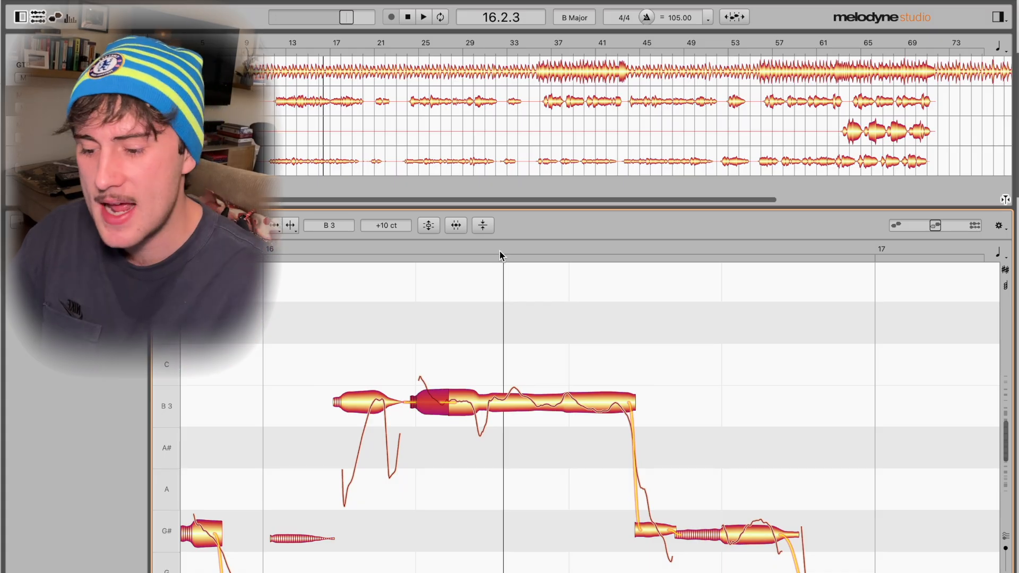
Try reducing the pitch modulation of the long B piece in bar 16 to 20%, play it, and undo the reduction
key(F2)
drag(482, 403, 487, 459)
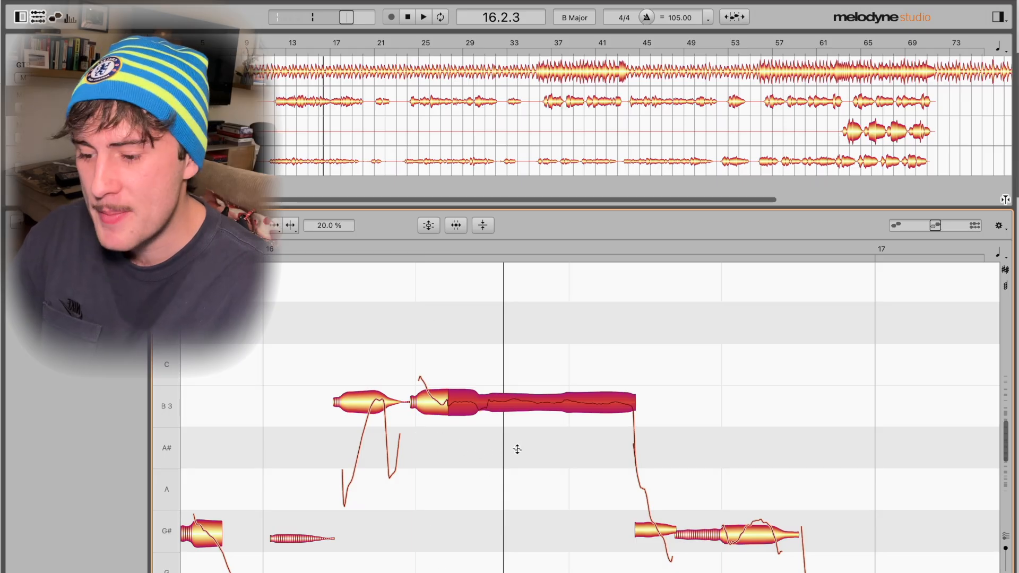
click(316, 250)
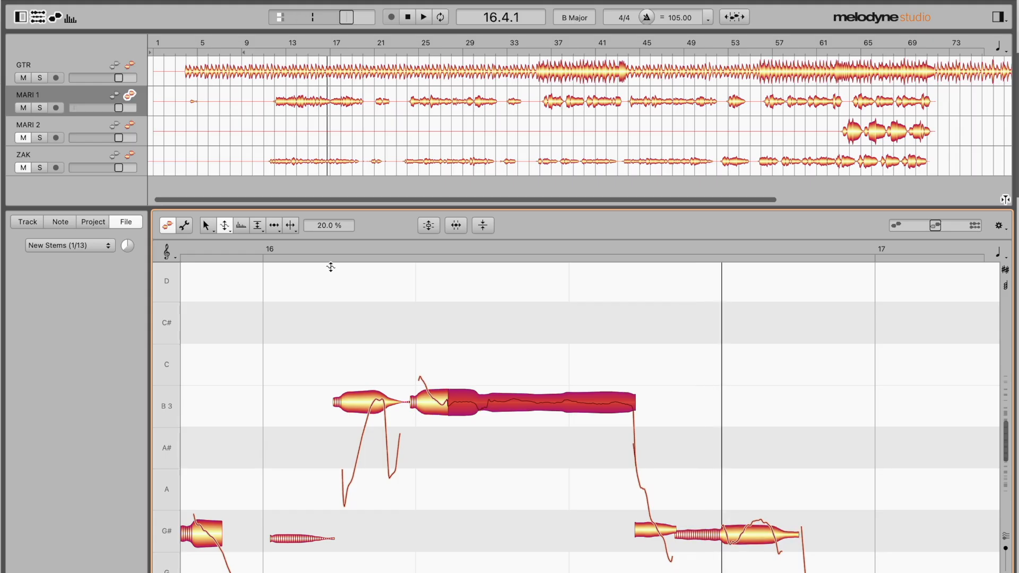
key(super+z)
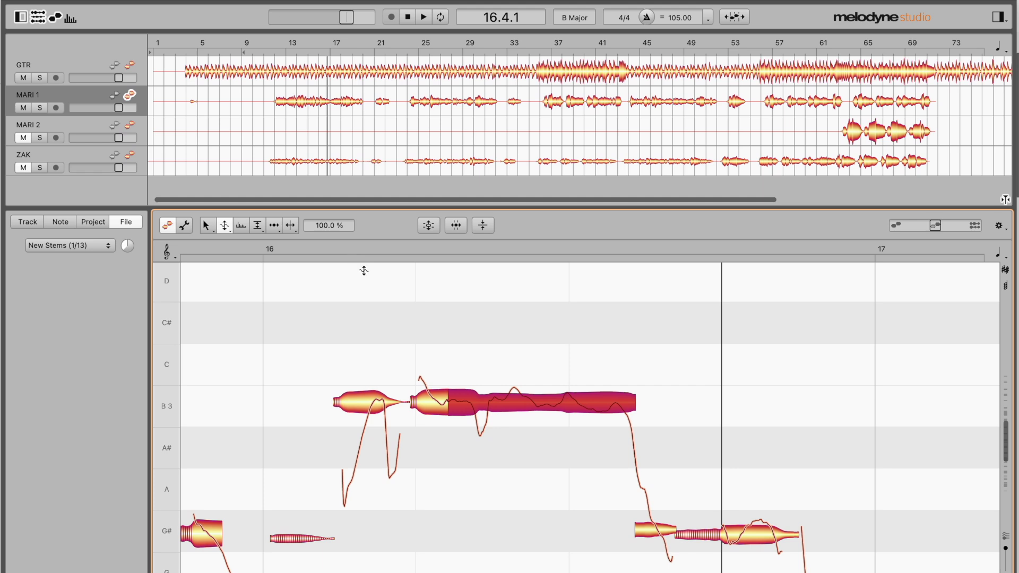
Play on from bar 16 through the notes of bar 17 to check their tuning
click(381, 298)
drag(644, 397, 517, 320)
key(space)
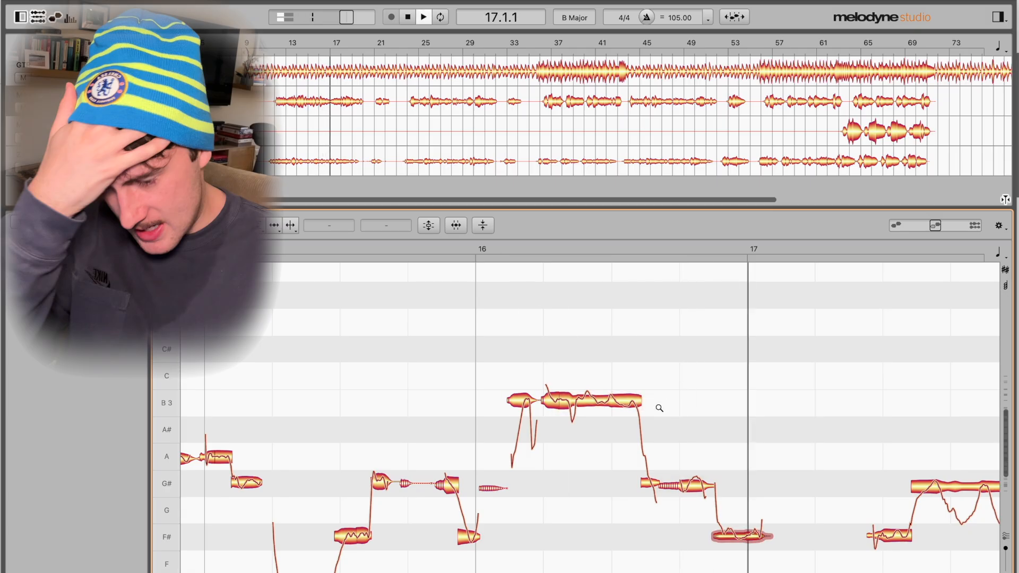
key(space)
drag(409, 377, 635, 357)
drag(360, 428, 567, 329)
click(397, 257)
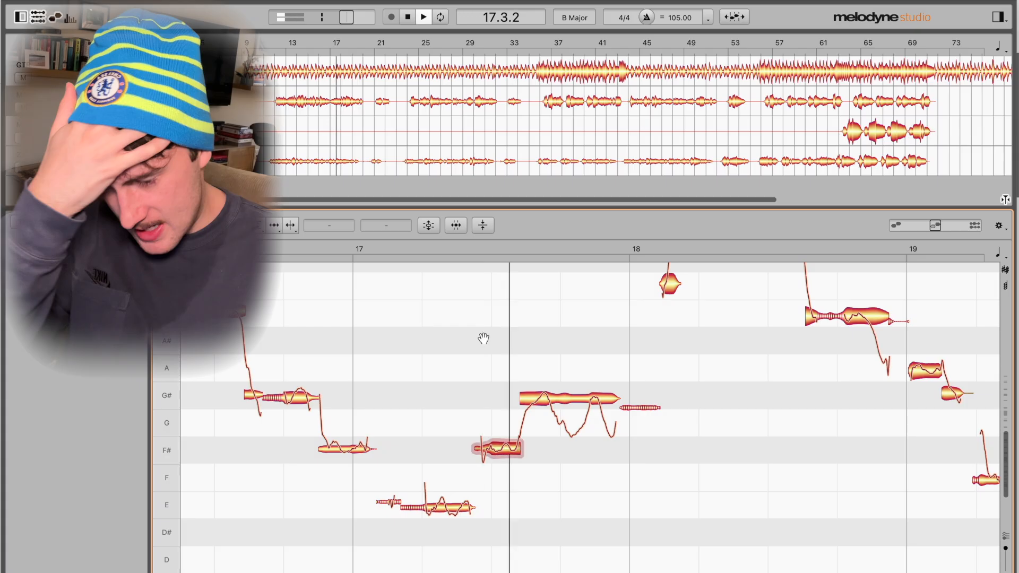
Play through bar 17 and replay its long G# note to check the tuning
key(space)
drag(690, 371, 626, 370)
click(432, 250)
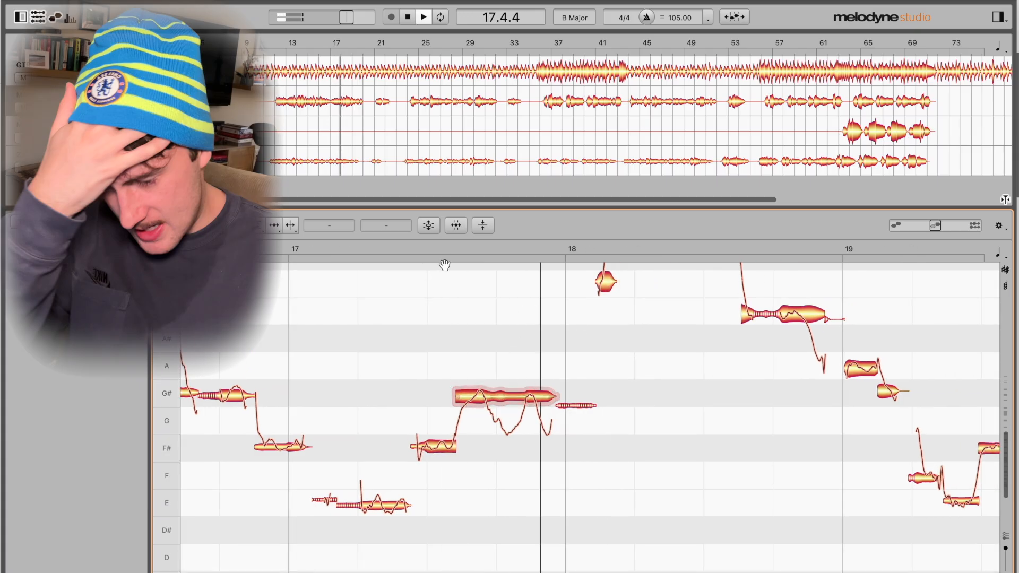
click(387, 246)
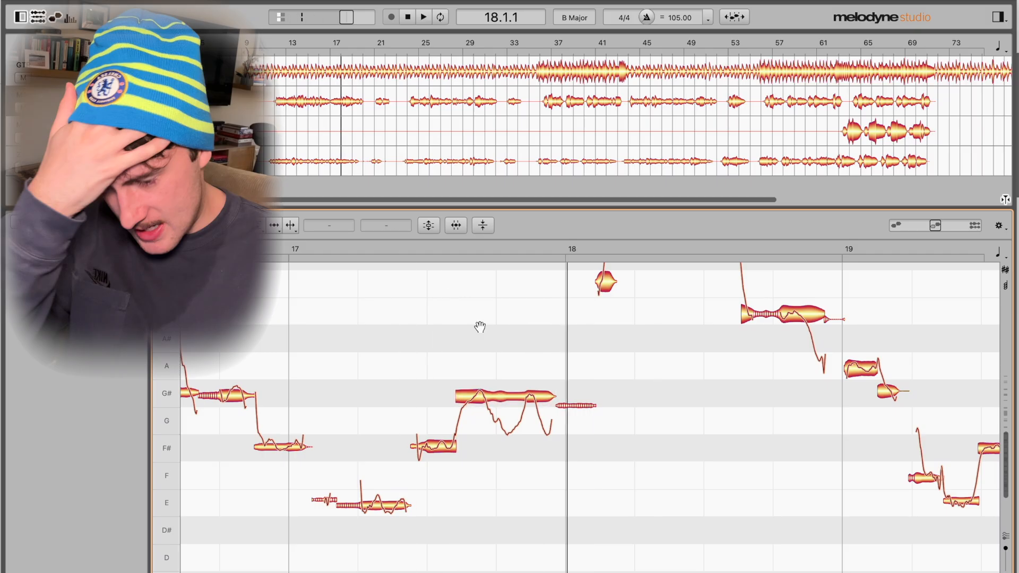
Split the long G# note in bar 17 around its dip, move the dip to F#, and set the last piece to G# 3, -6 ct
key(F6)
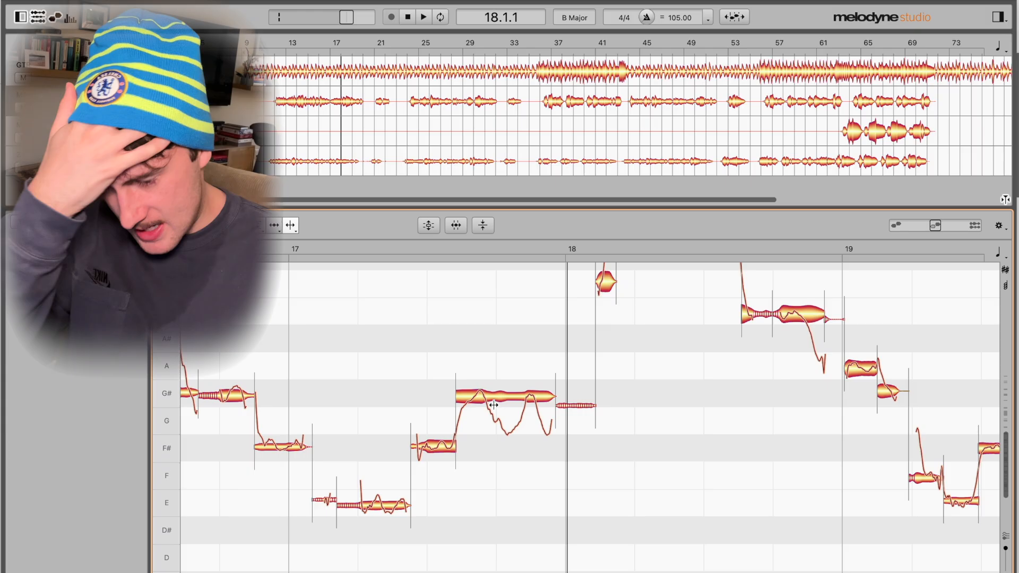
click(494, 398)
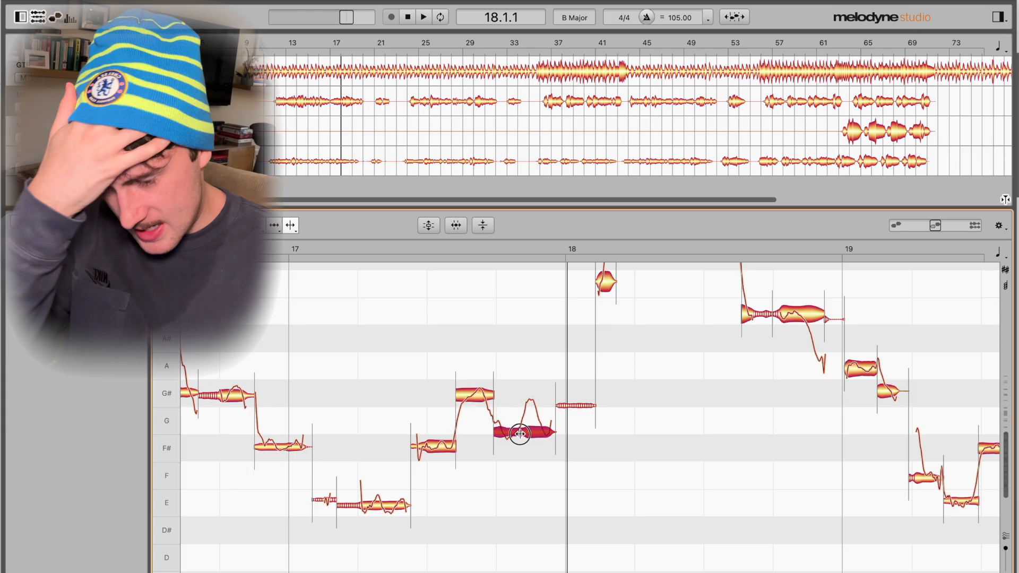
key(F2)
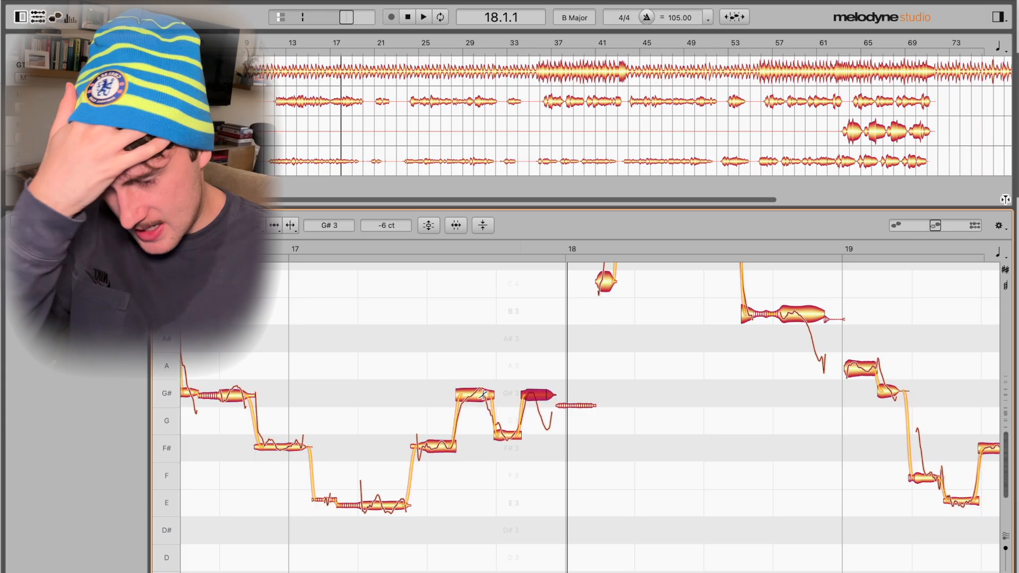
click(394, 257)
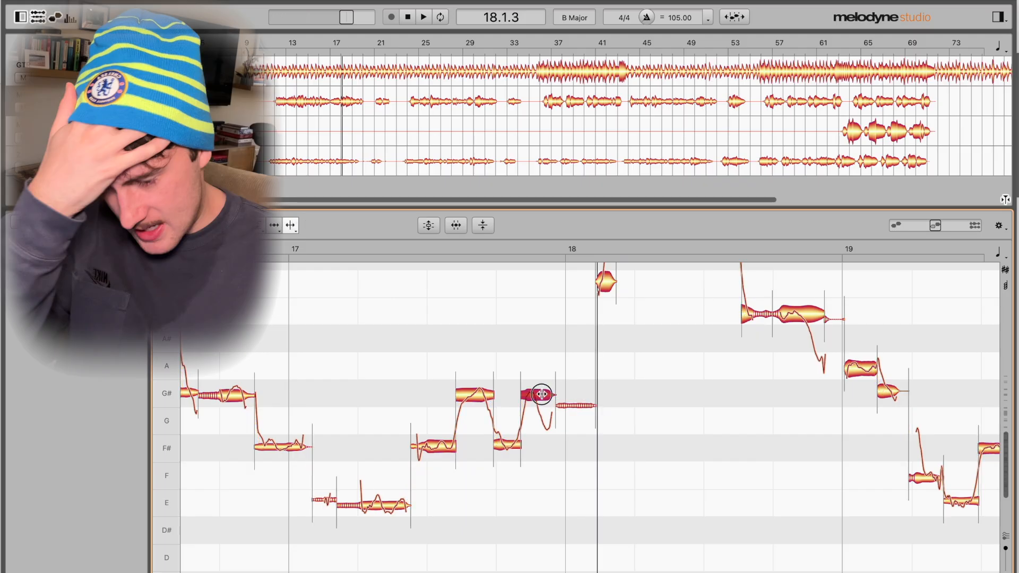
Split the falling tail off the last G# piece in bar 17, set it to F# 3, +15 ct, and play bar 17
click(549, 430)
click(378, 248)
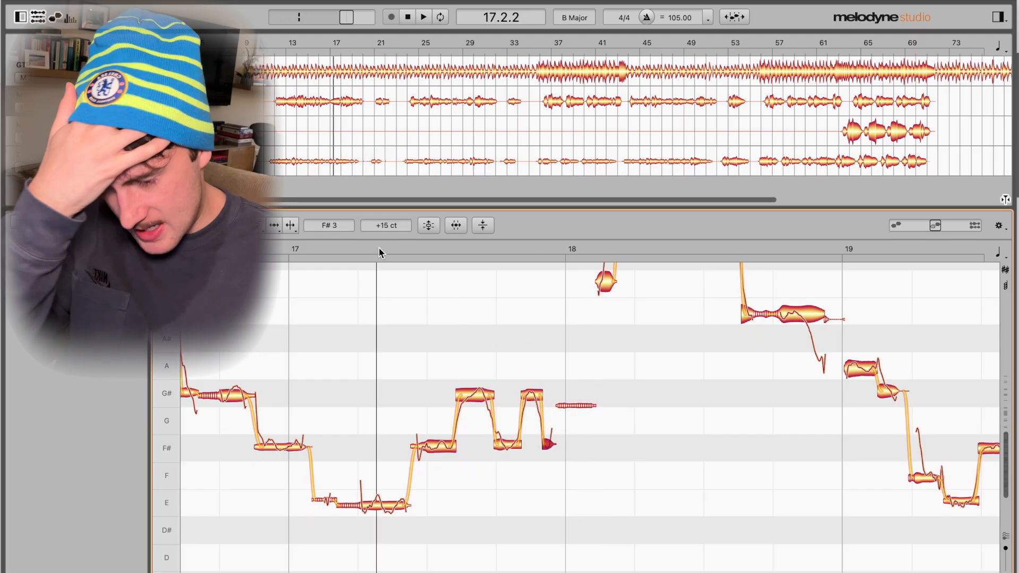
click(283, 247)
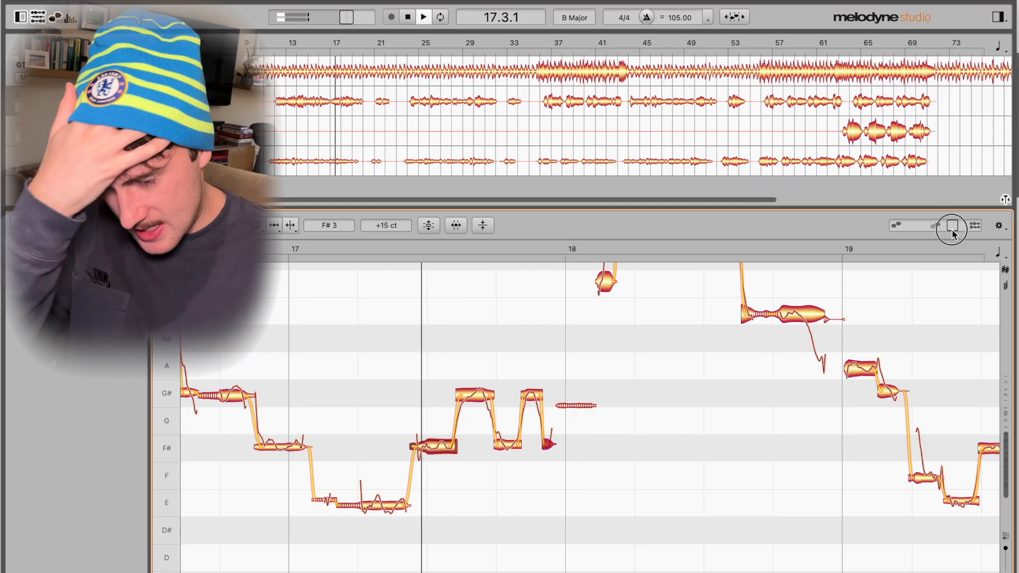
Play on through bars 18 and 19 with the other tracks blended in to check the phrase
scroll(835, 373, up, 3)
drag(899, 401, 650, 339)
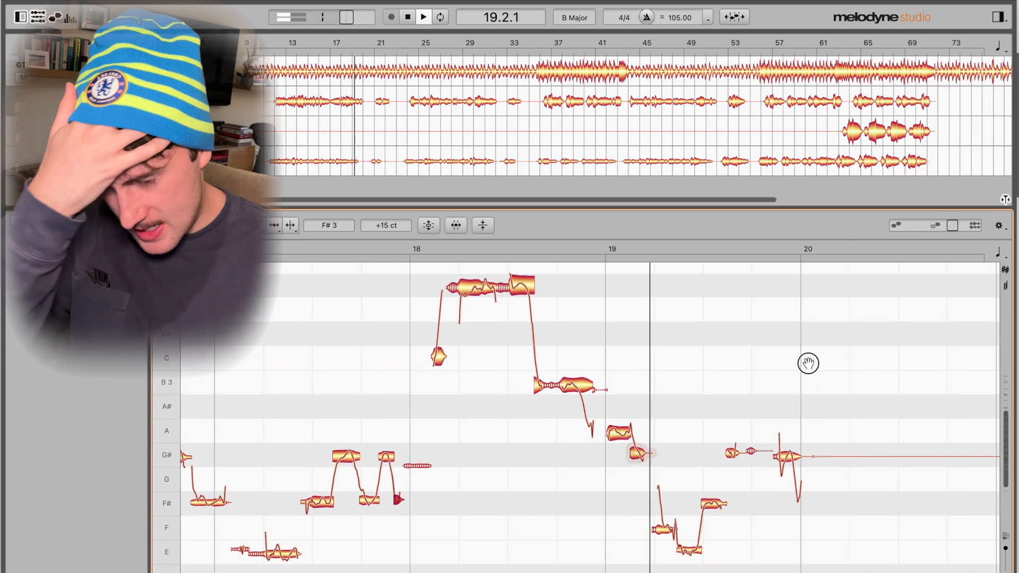
drag(801, 363, 730, 360)
click(462, 253)
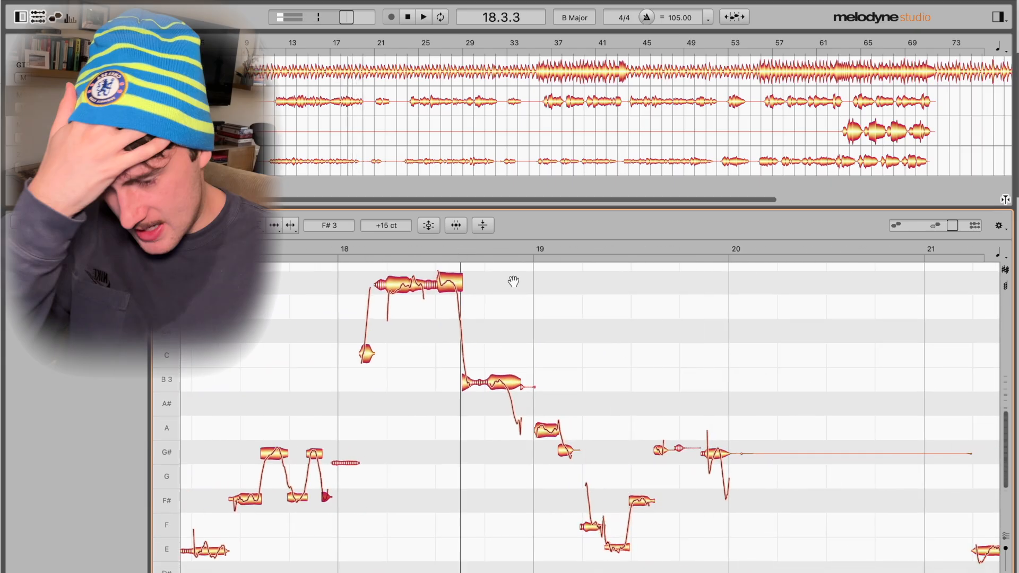
Raise the short C note at the start of bar 18 to C# 4, +5 ct, reduce its pitch modulation to 75%, and play it
double_click(372, 251)
double_click(362, 251)
key(space)
click(354, 248)
click(370, 254)
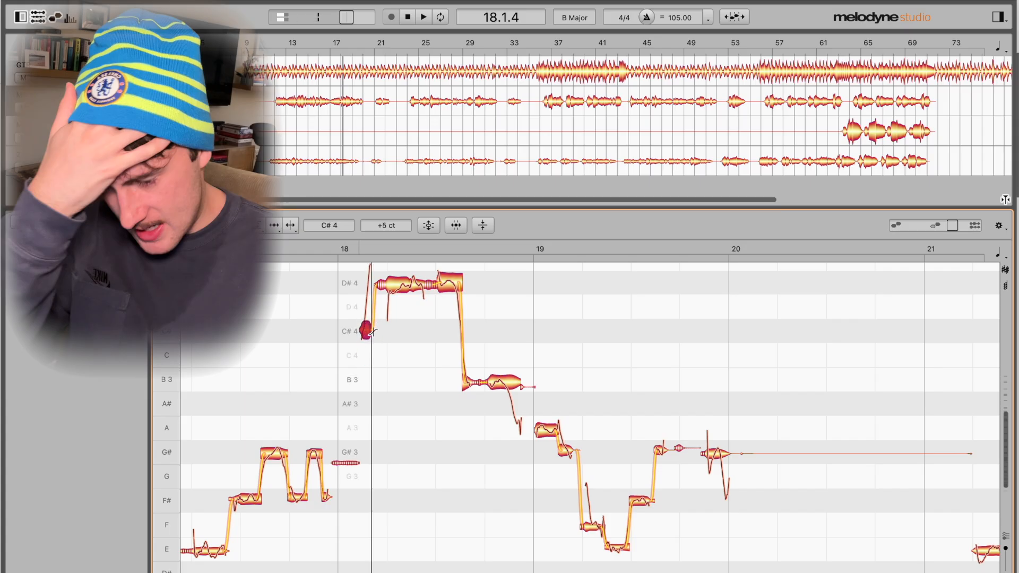
key(F2)
drag(370, 330, 369, 332)
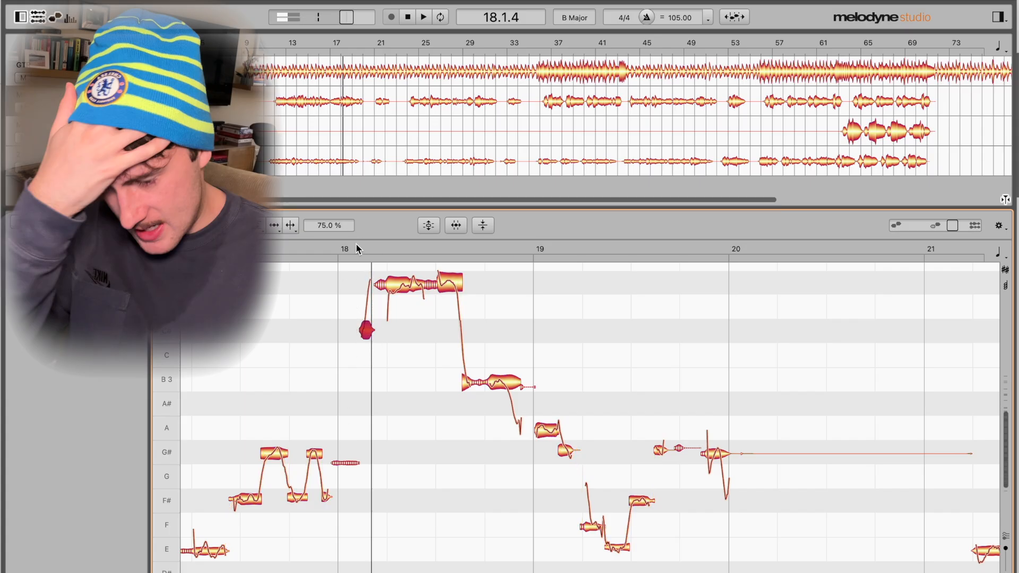
key(space)
key(space)
Split the first long D# note in bar 18, set its opening piece to D# 4, -4 ct, and play it
drag(411, 360, 459, 357)
drag(459, 318, 476, 373)
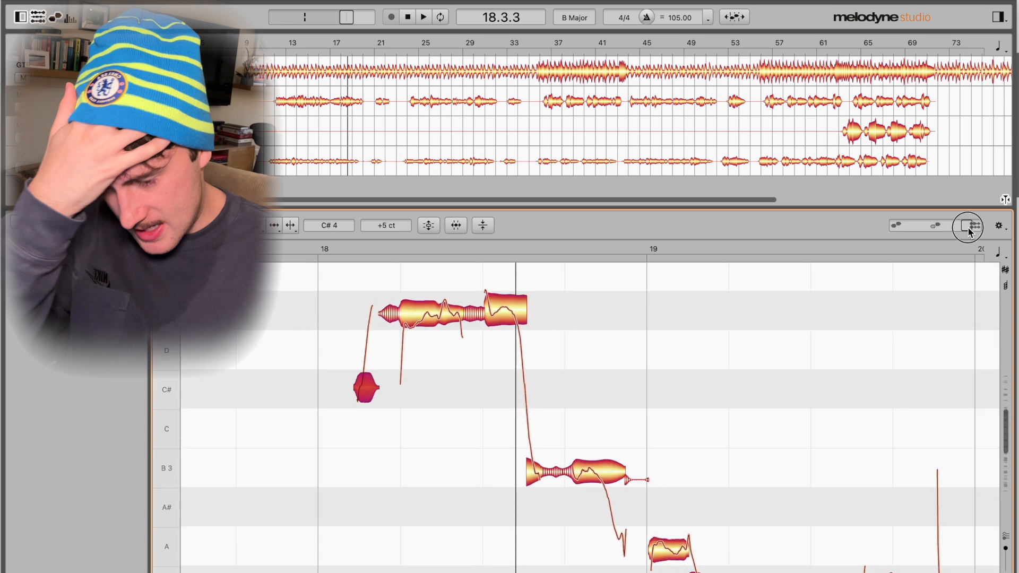
key(F6)
double_click(424, 322)
key(F2)
drag(412, 327, 412, 314)
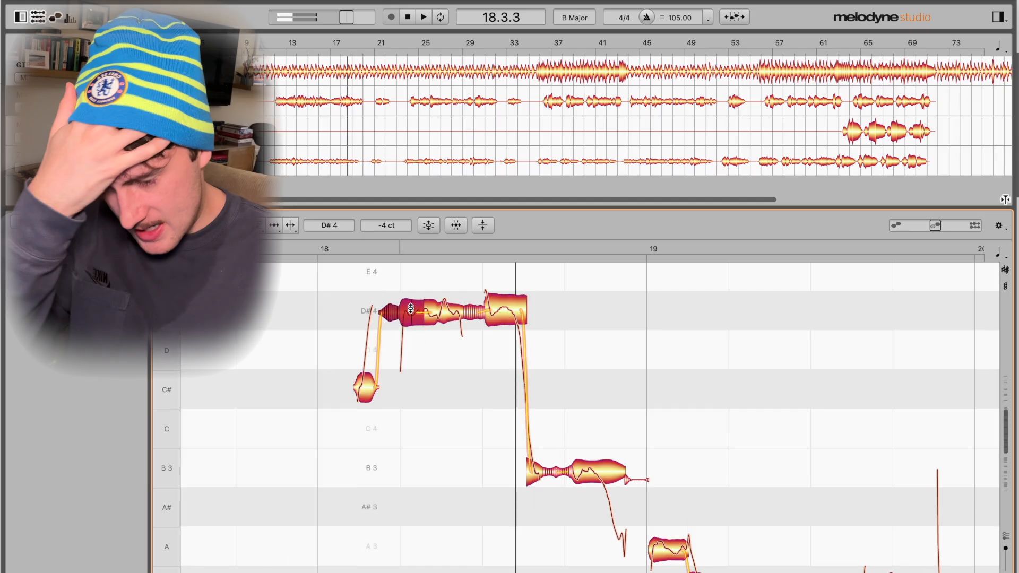
click(359, 252)
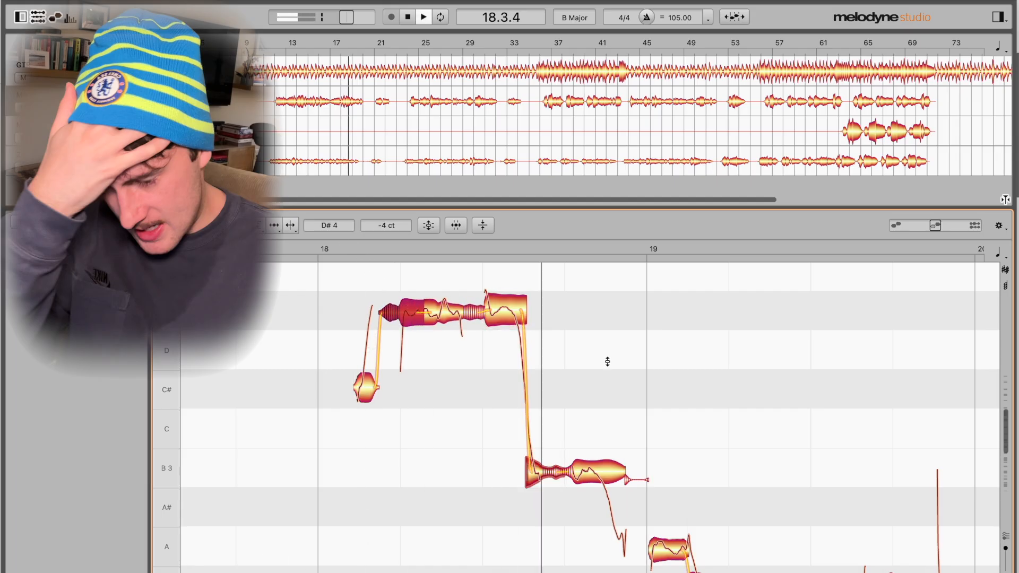
Play on from the end of bar 18 through the notes of bar 19 to check their tuning
key(space)
drag(705, 391, 496, 319)
key(space)
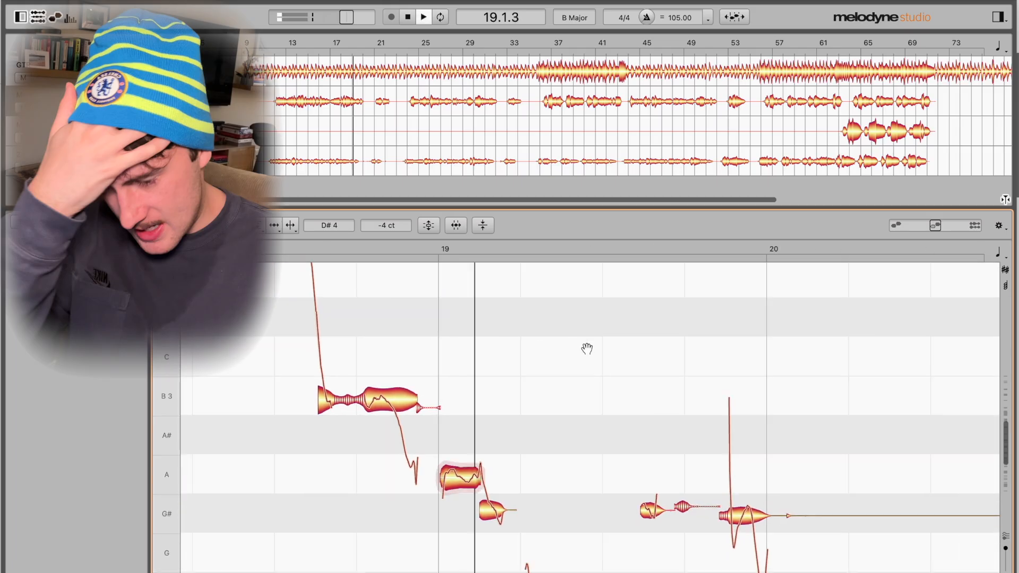
drag(710, 348, 665, 237)
key(space)
Lower the short F note in bar 19 to E 3, +6 ct, and play bar 19
drag(570, 385, 571, 343)
click(484, 249)
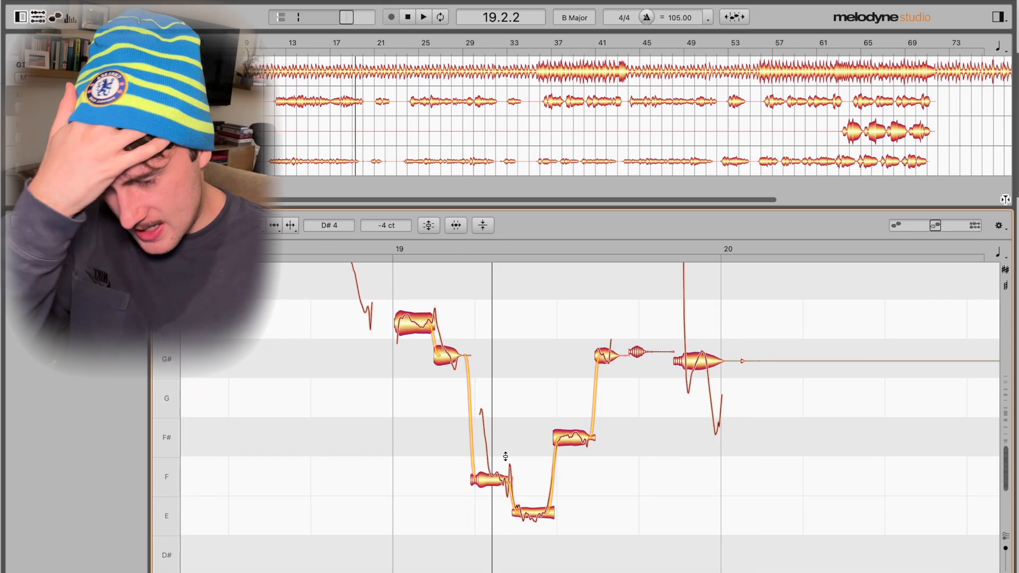
drag(489, 481, 491, 512)
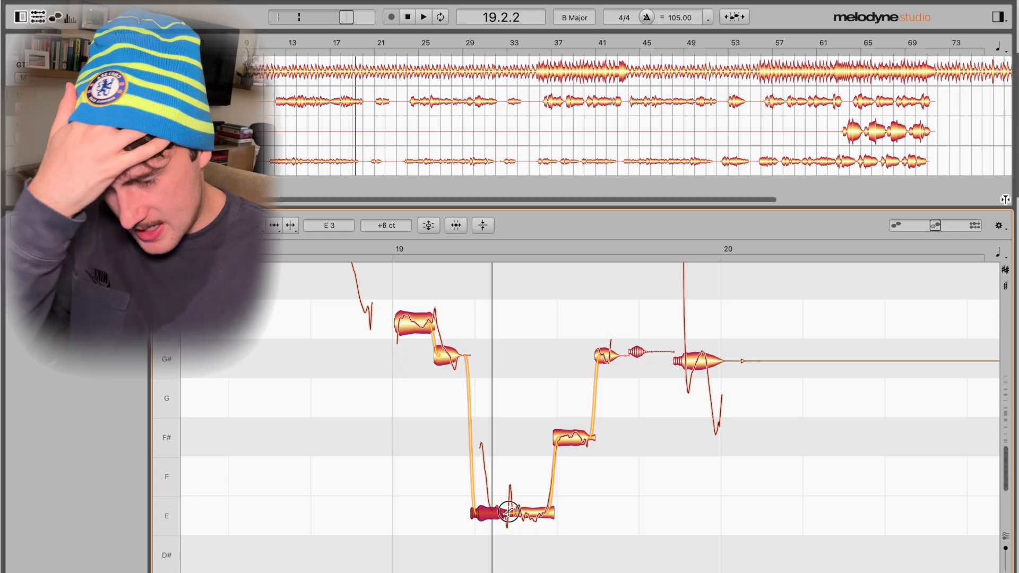
click(399, 253)
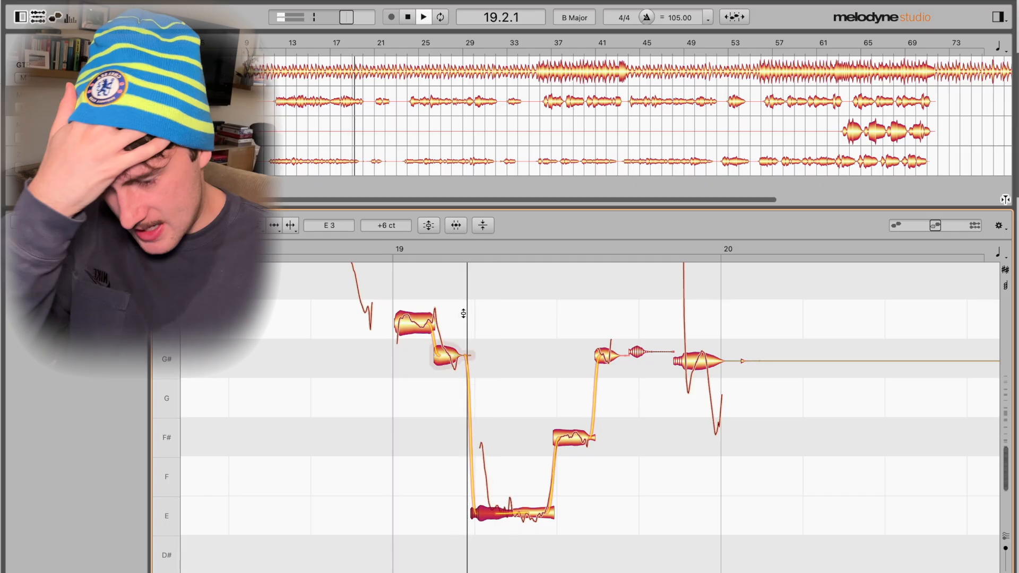
key(space)
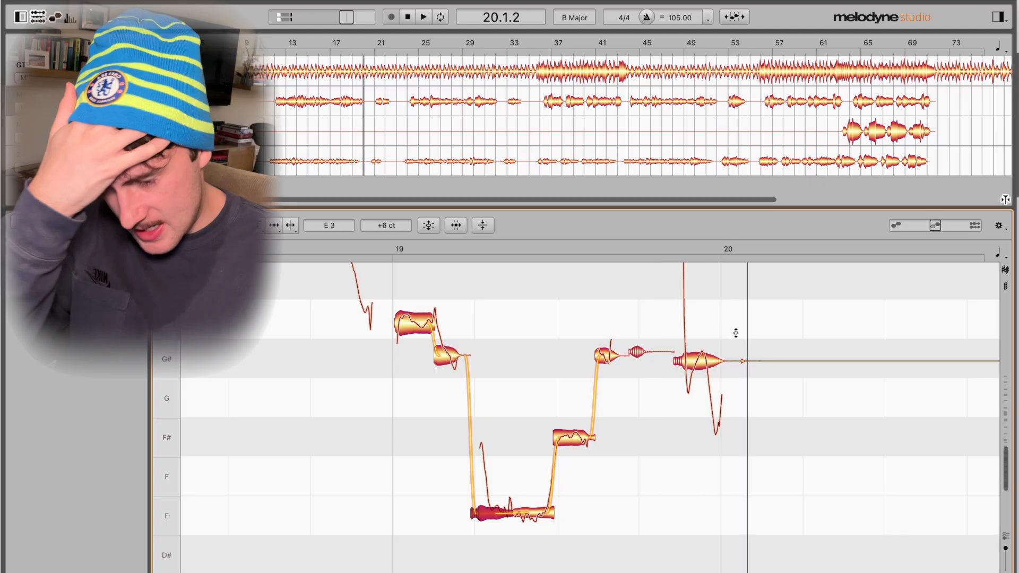
Reduce the pitch modulation of the G# note at the end of bar 19 to 69% and play it
drag(692, 360, 696, 374)
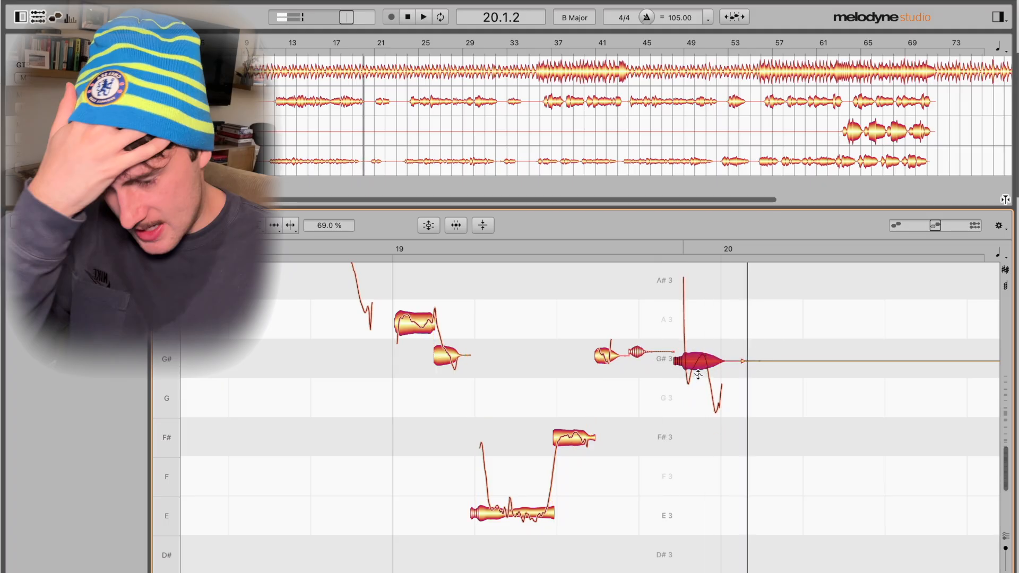
click(572, 259)
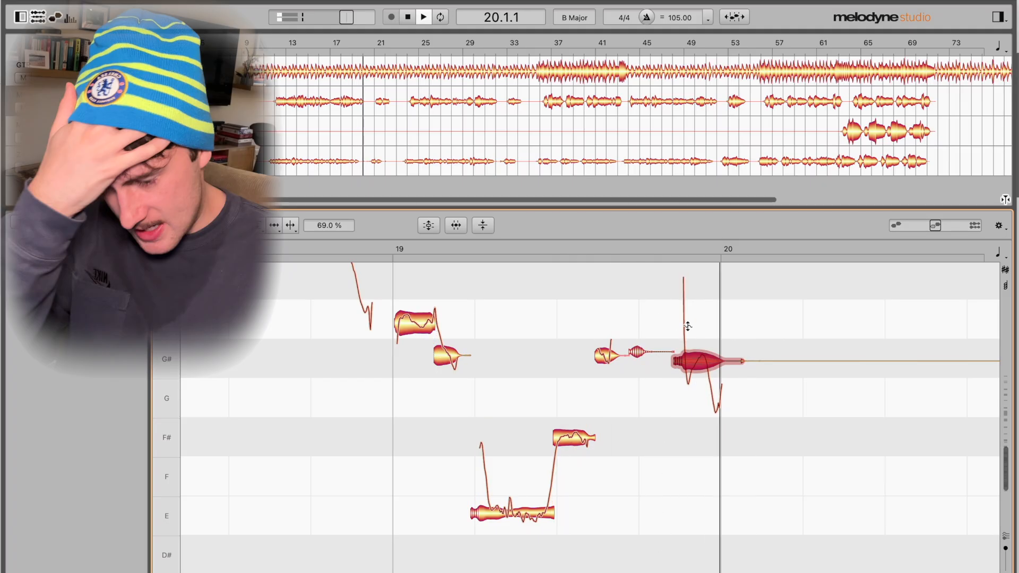
drag(821, 316, 734, 331)
Split the falling tail off the last G# note in bar 19, set it to F# 3, 0 ct, and play the phrase
key(F6)
double_click(623, 378)
key(F2)
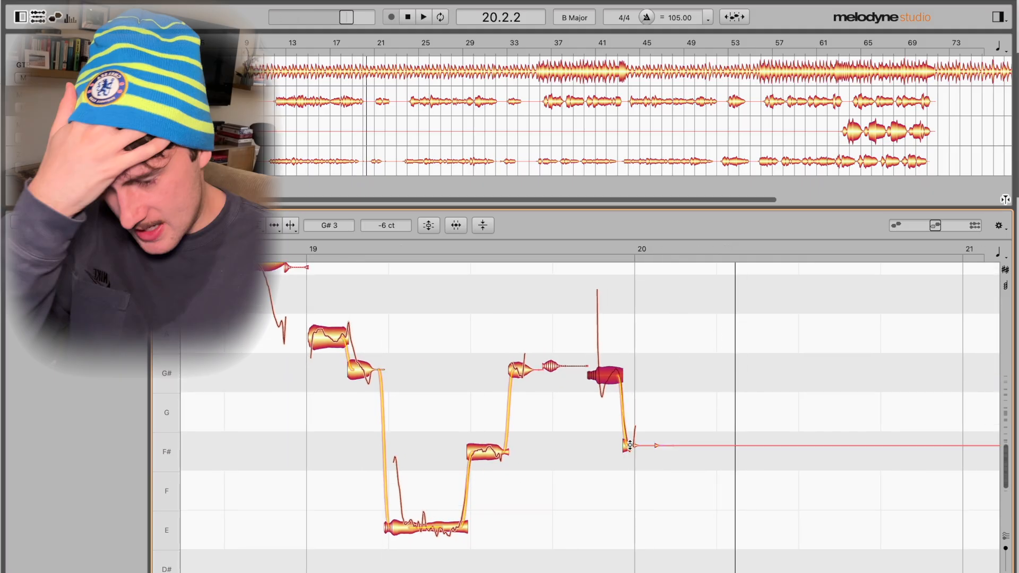
double_click(629, 450)
key(space)
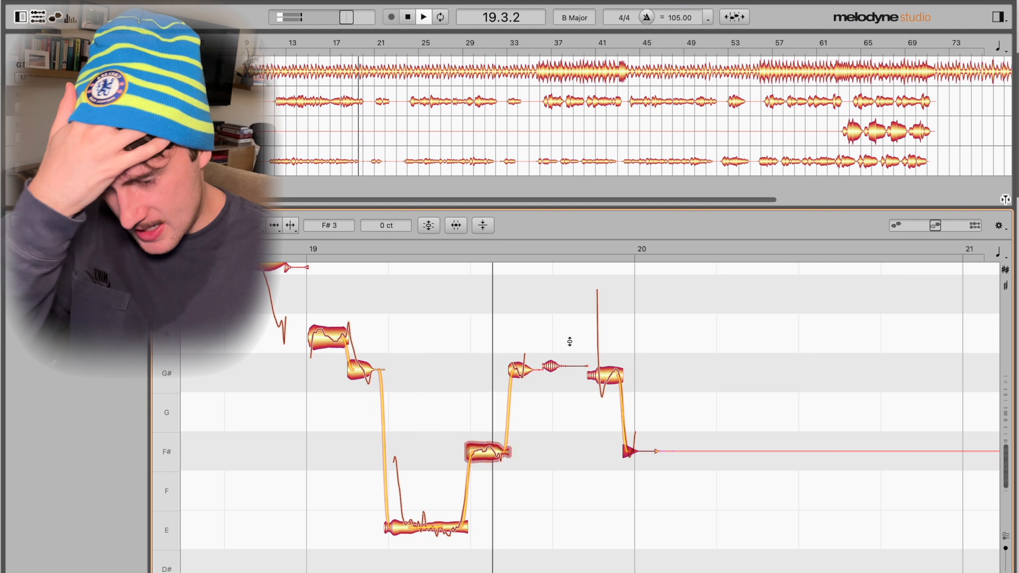
key(space)
Play bars 18 to 22 with the other tracks blended in, and save the project
click(757, 355)
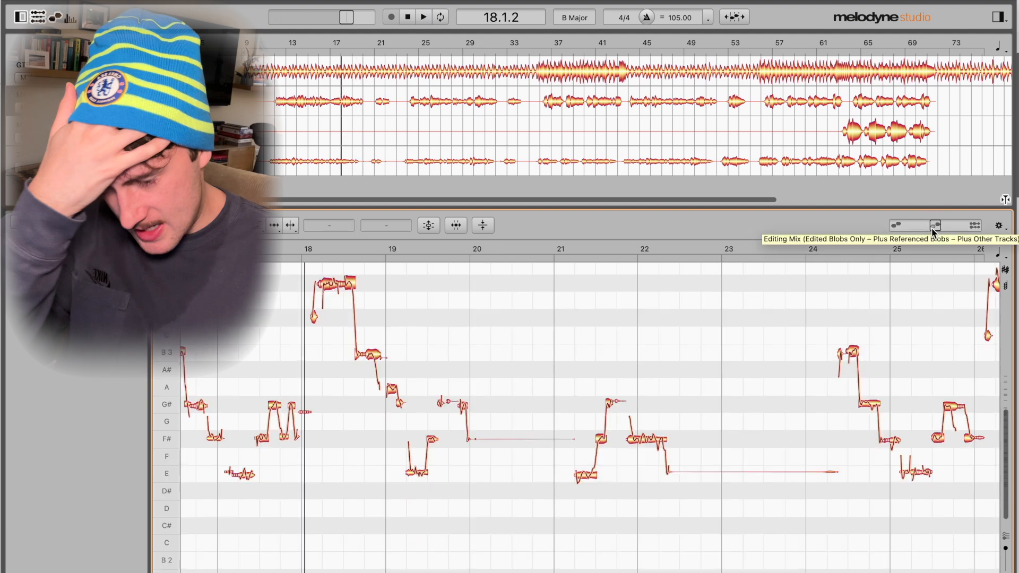
key(space)
drag(932, 228, 949, 239)
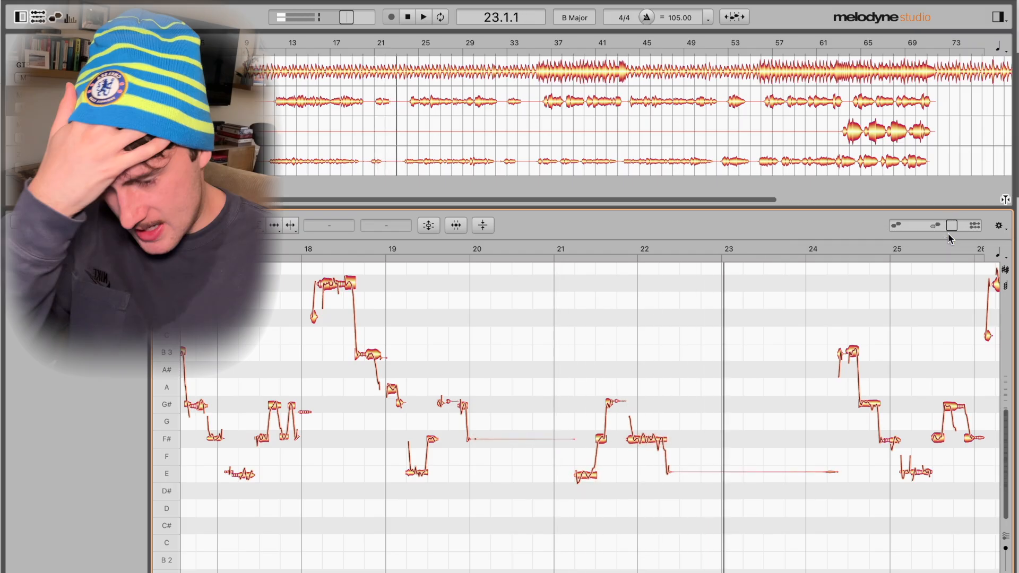
key(super+s)
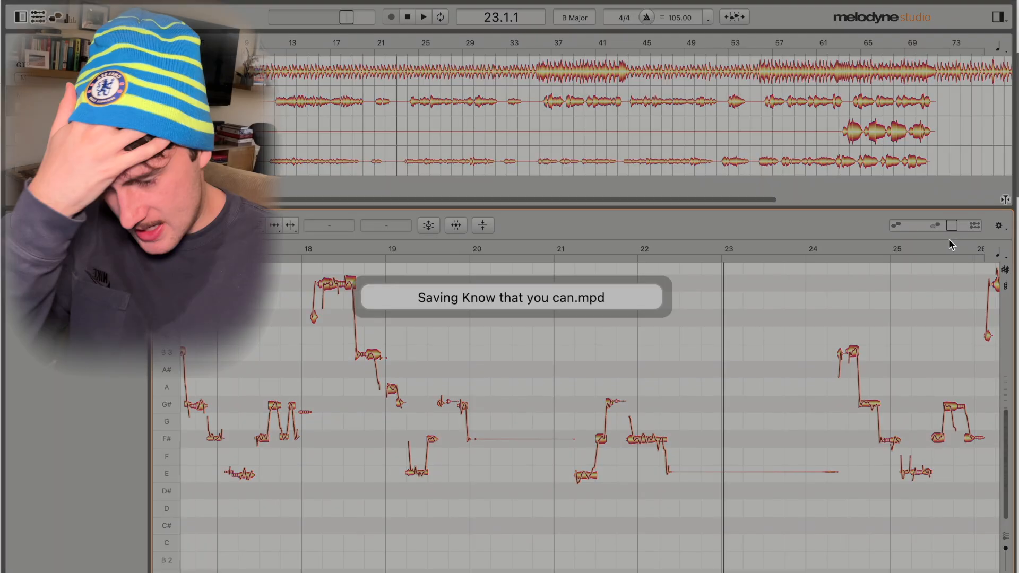